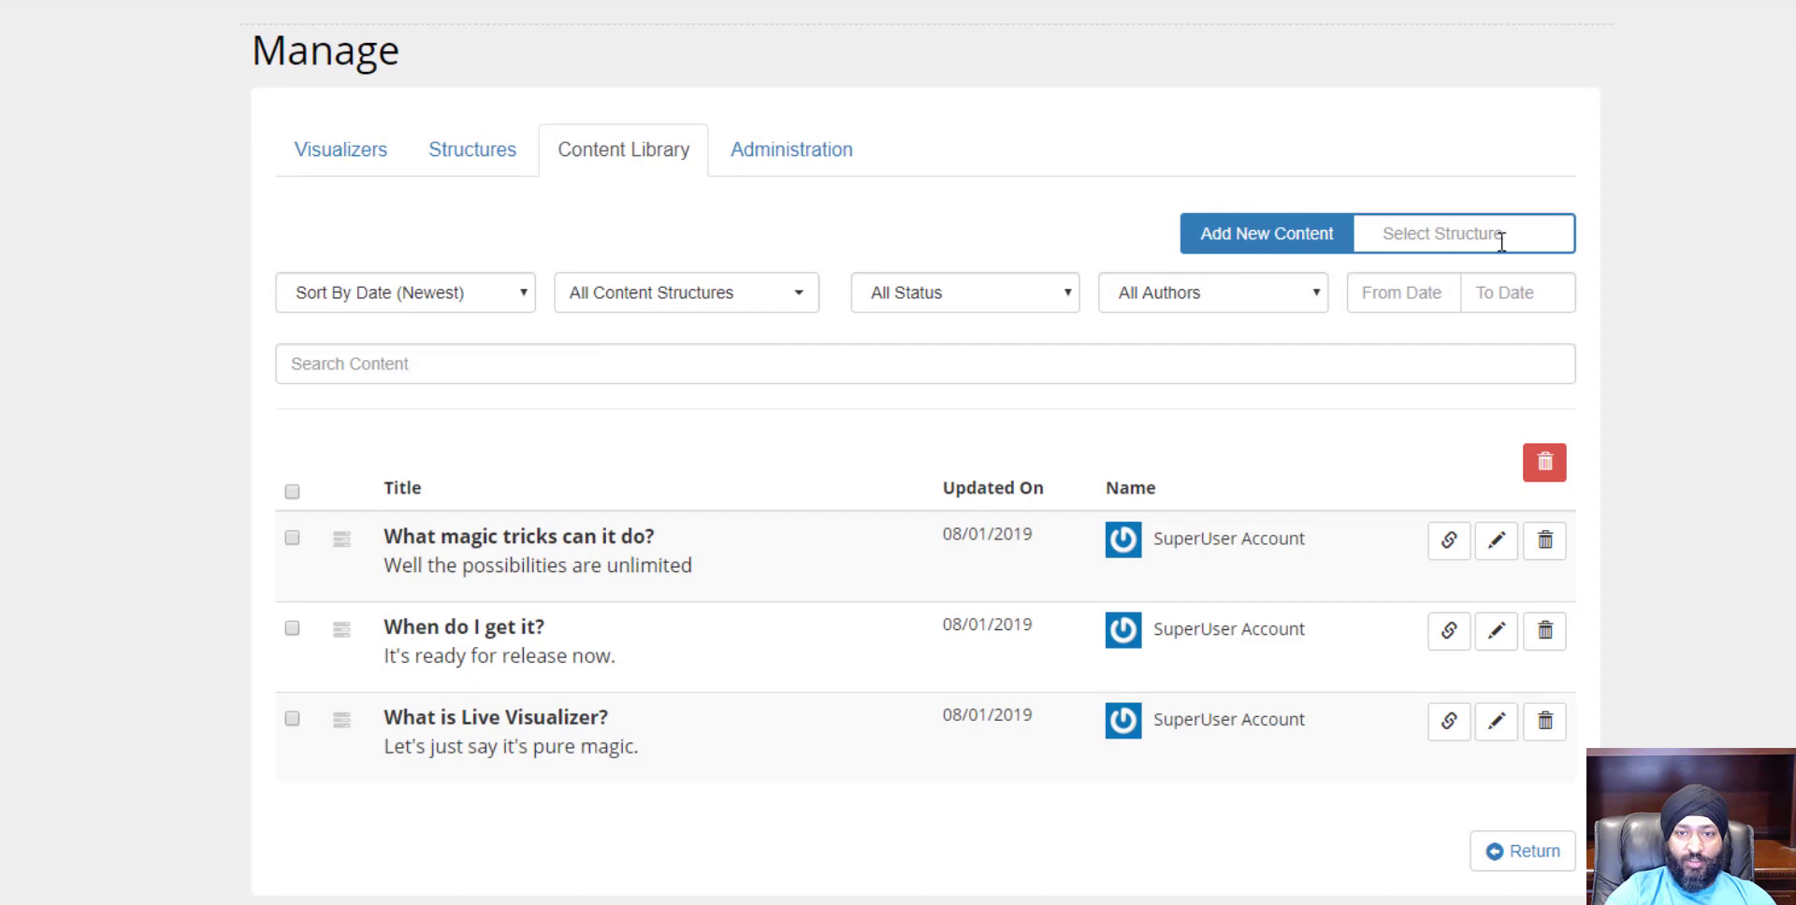
Add a new content item with the Recipe structure and name the recipe Orange Chicken.
{"action": "left_click", "coordinate": [1501, 241]}
{"action": "left_click", "coordinate": [1478, 327]}
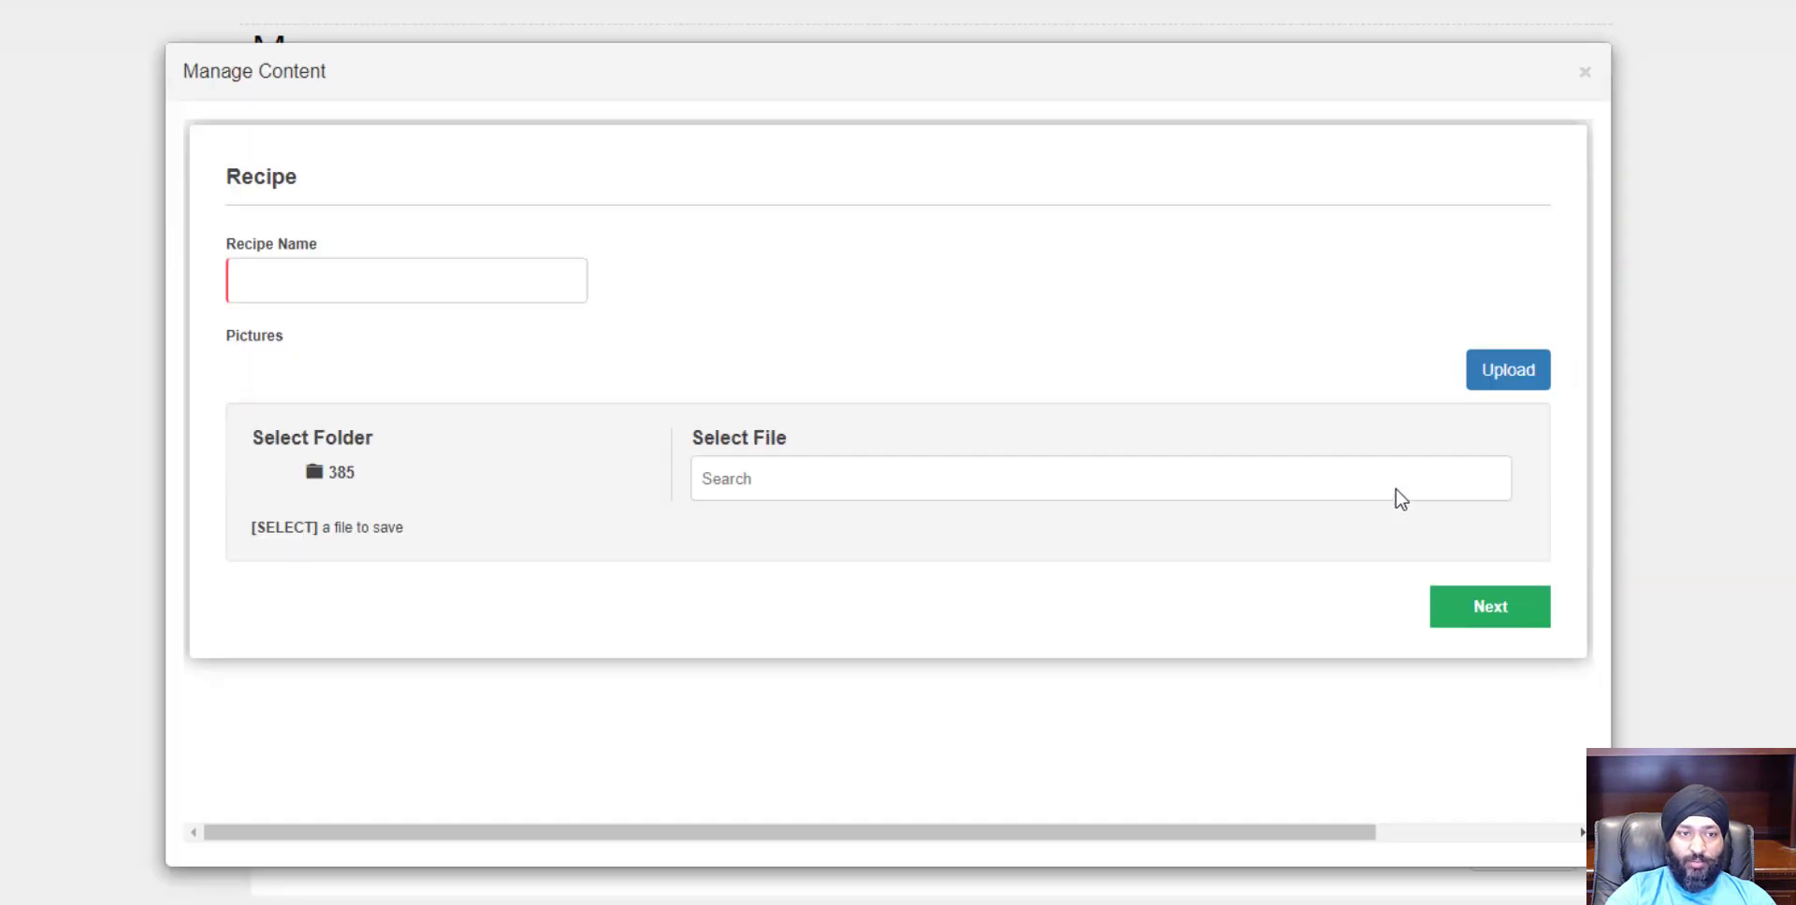
{"action": "left_click", "coordinate": [441, 293]}
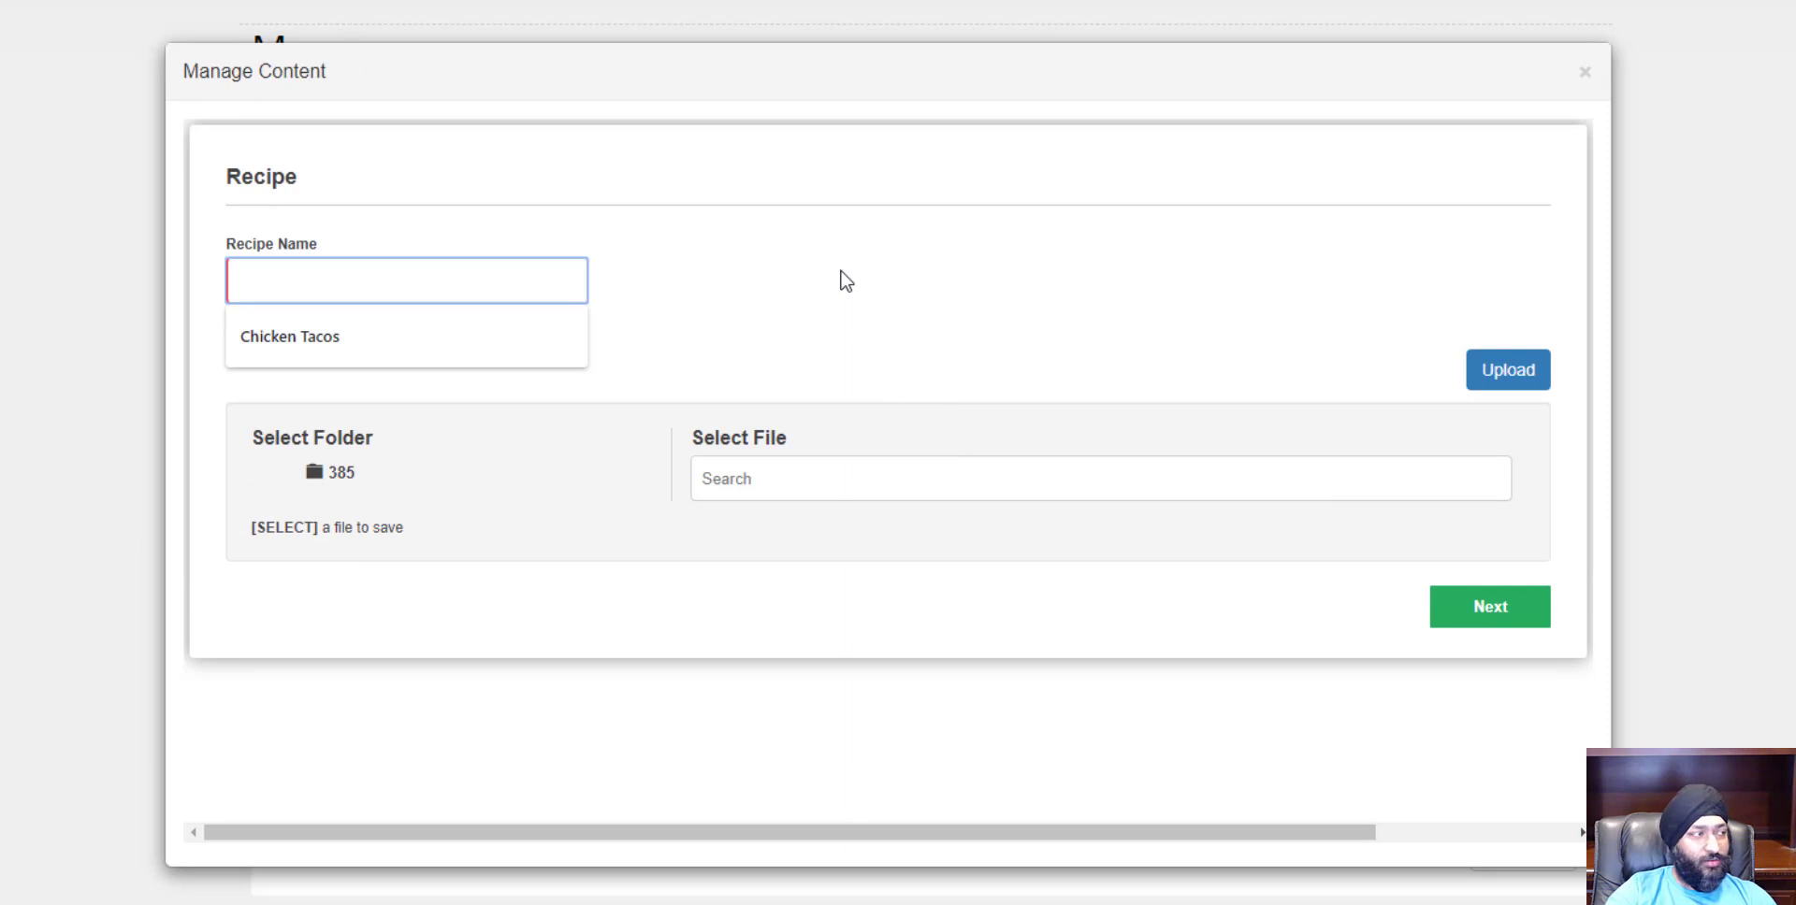
{"action": "type", "text": "Orange Chic"}
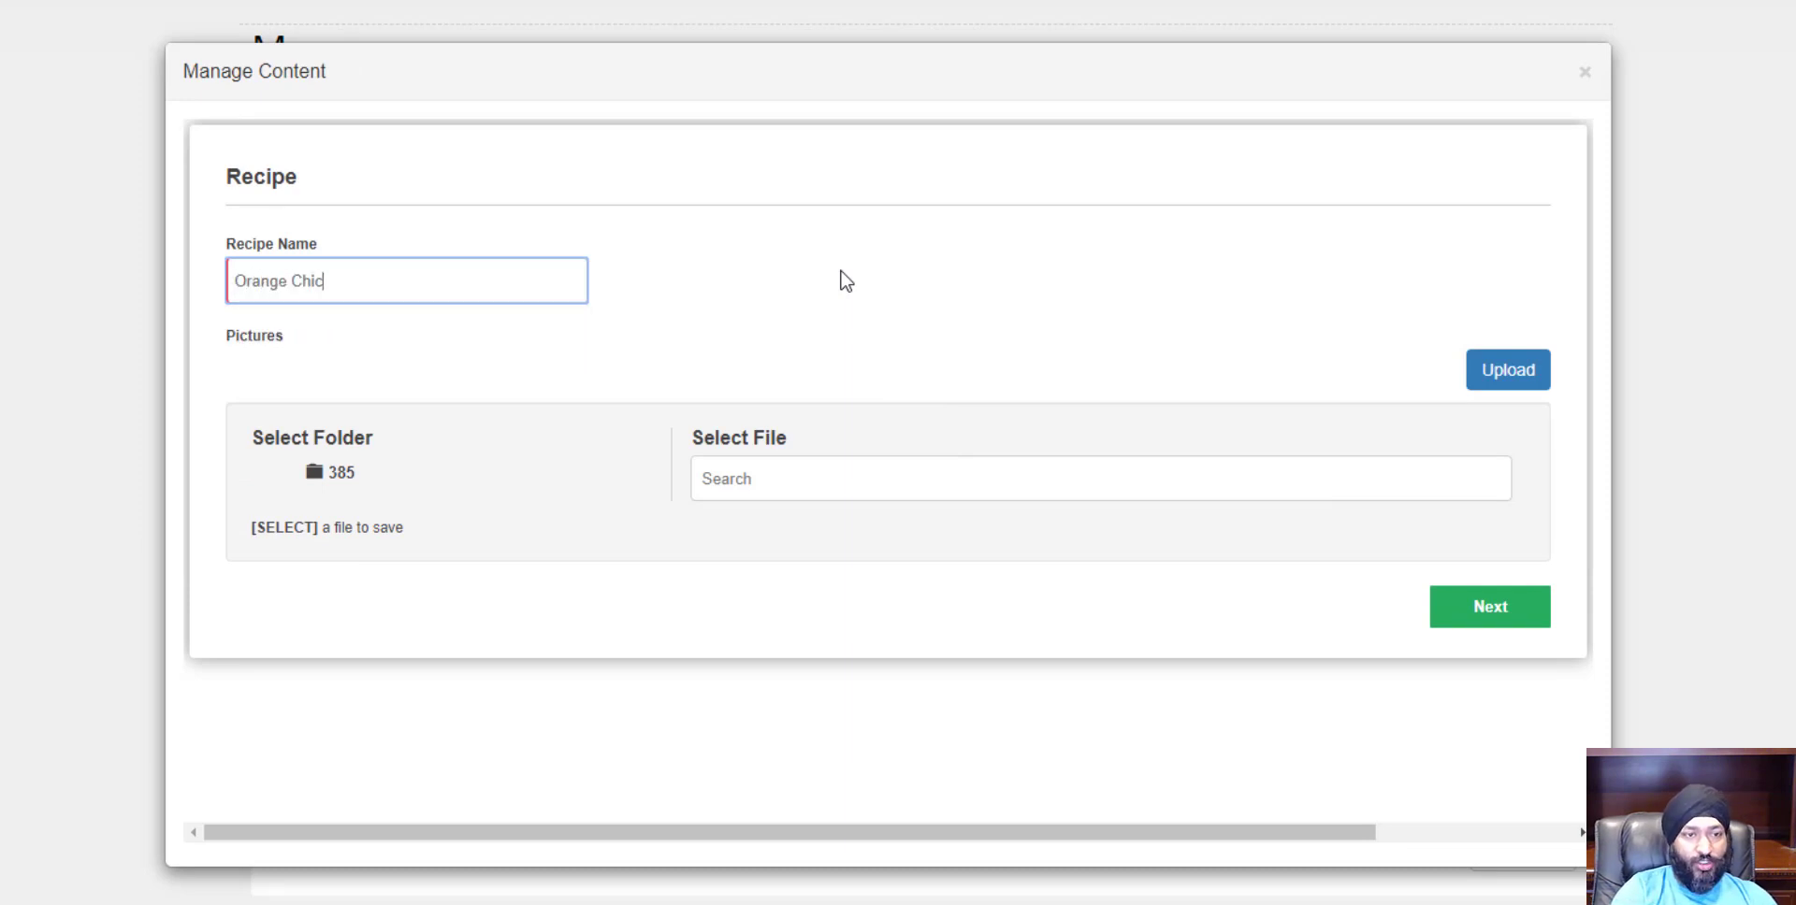
{"action": "type", "text": "ken"}
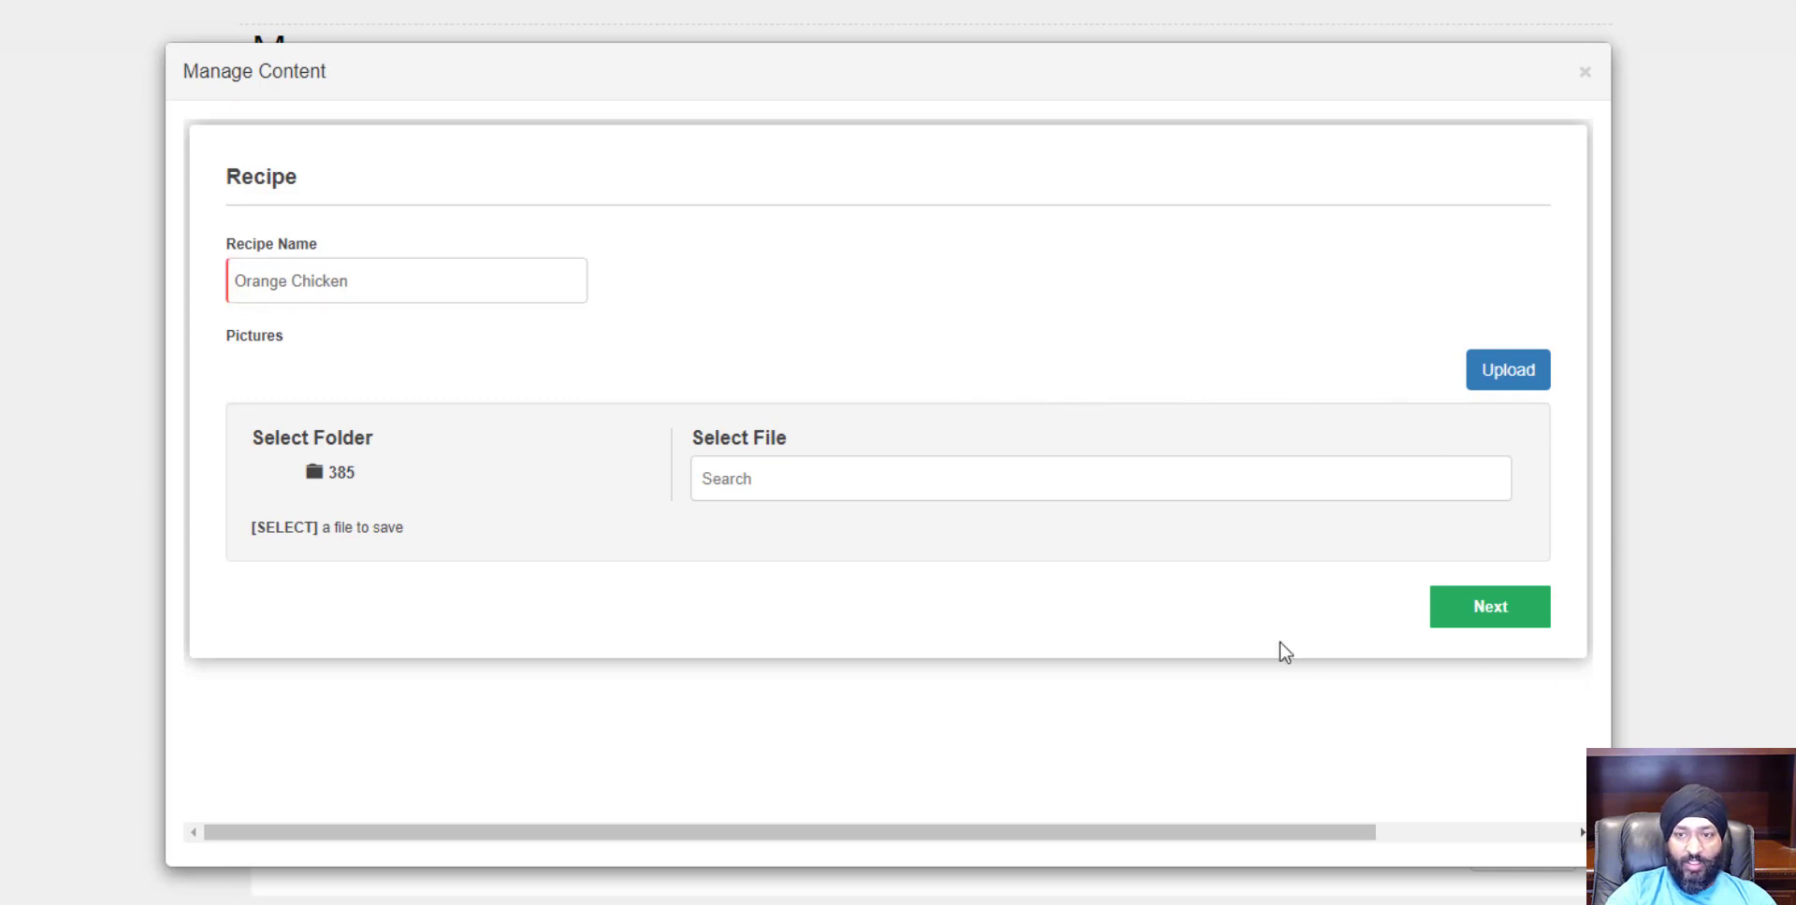
Upload Orange Chicken.jpg as the recipe's picture and continue to the form's ingredients and recipe page.
{"action": "left_click", "coordinate": [1508, 374]}
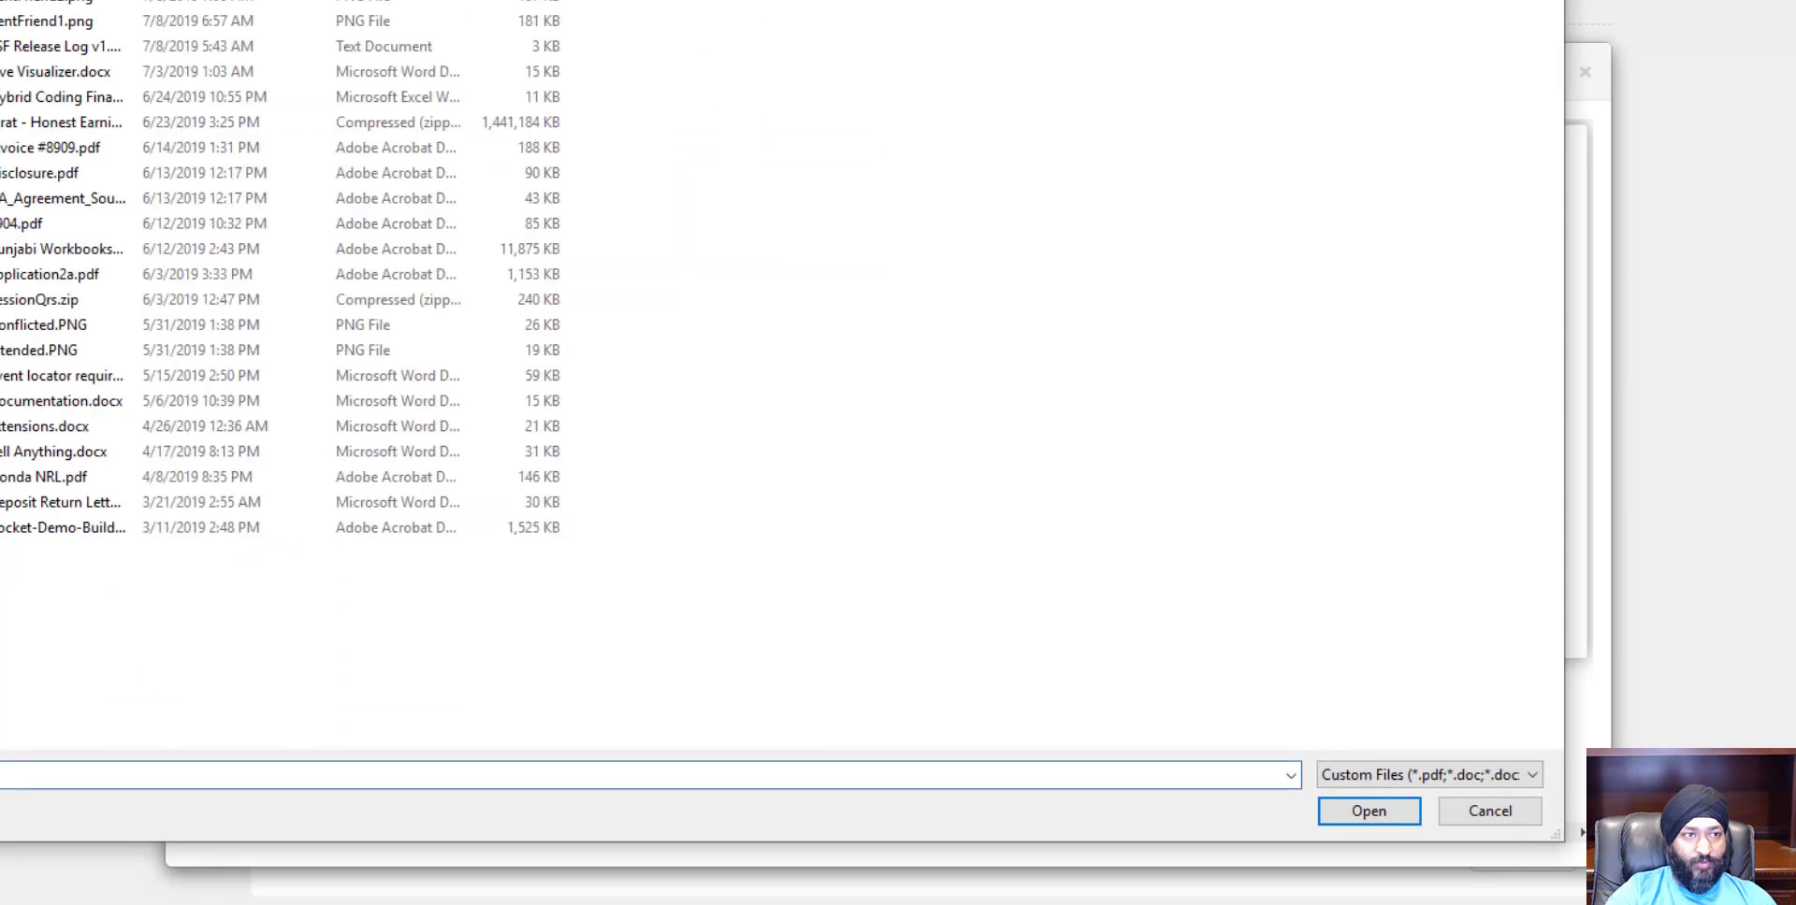
{"action": "double_click", "coordinate": [112, 2]}
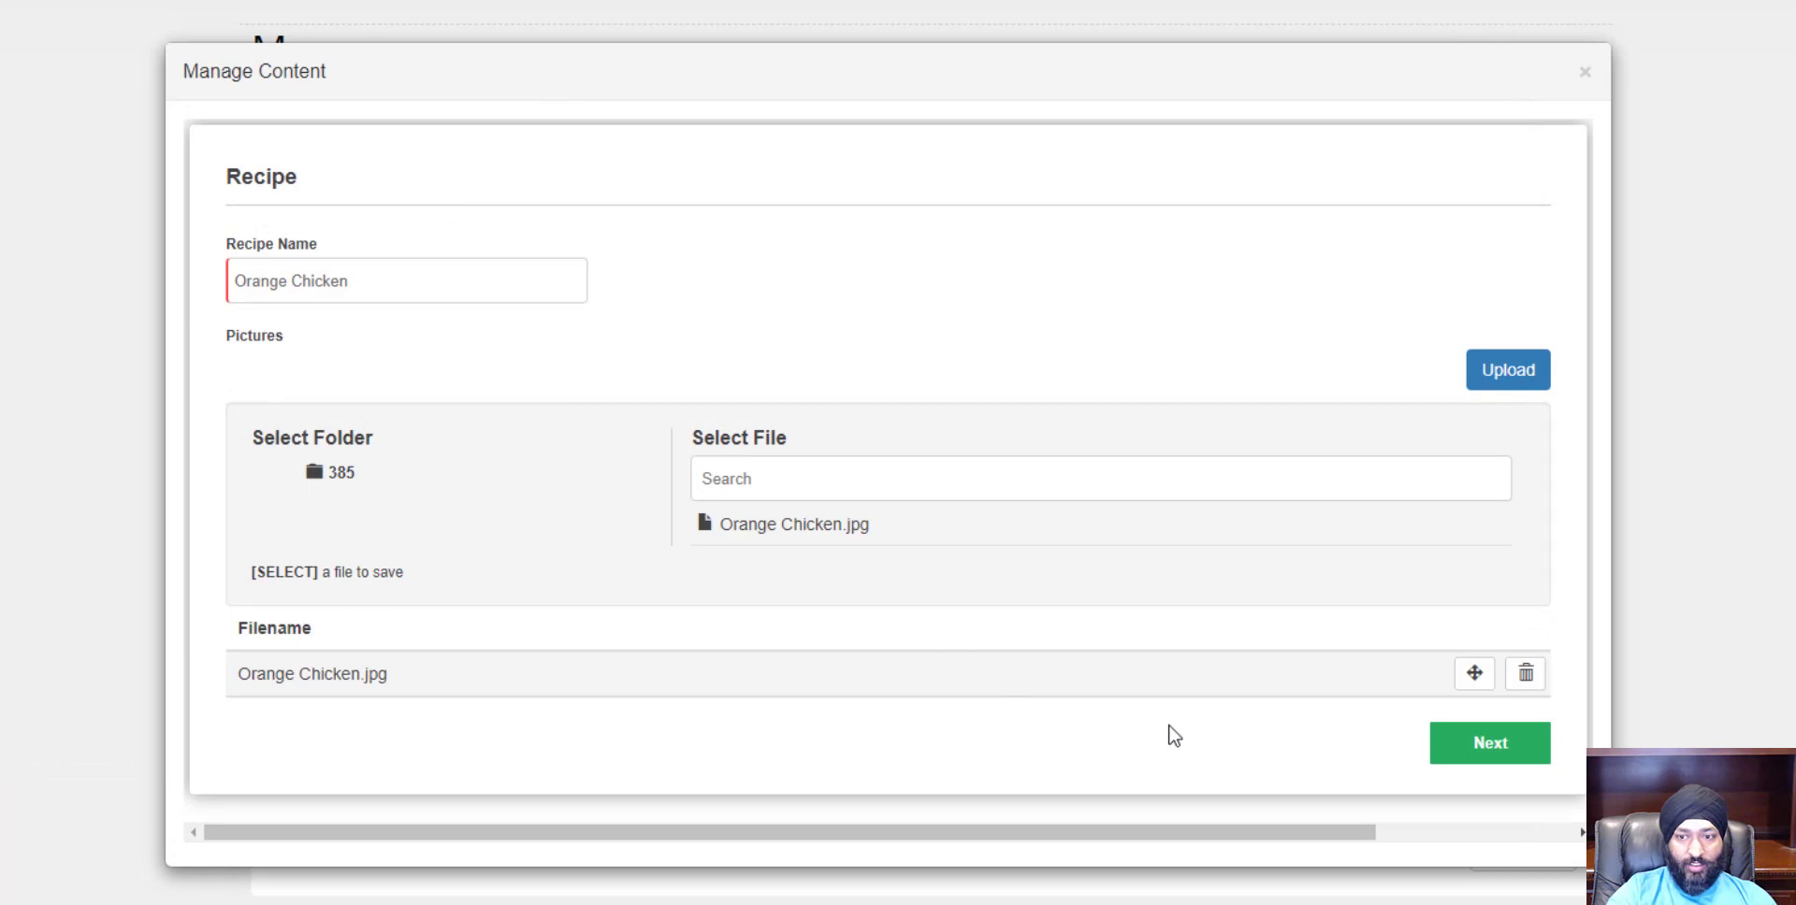
{"action": "left_click", "coordinate": [1464, 753]}
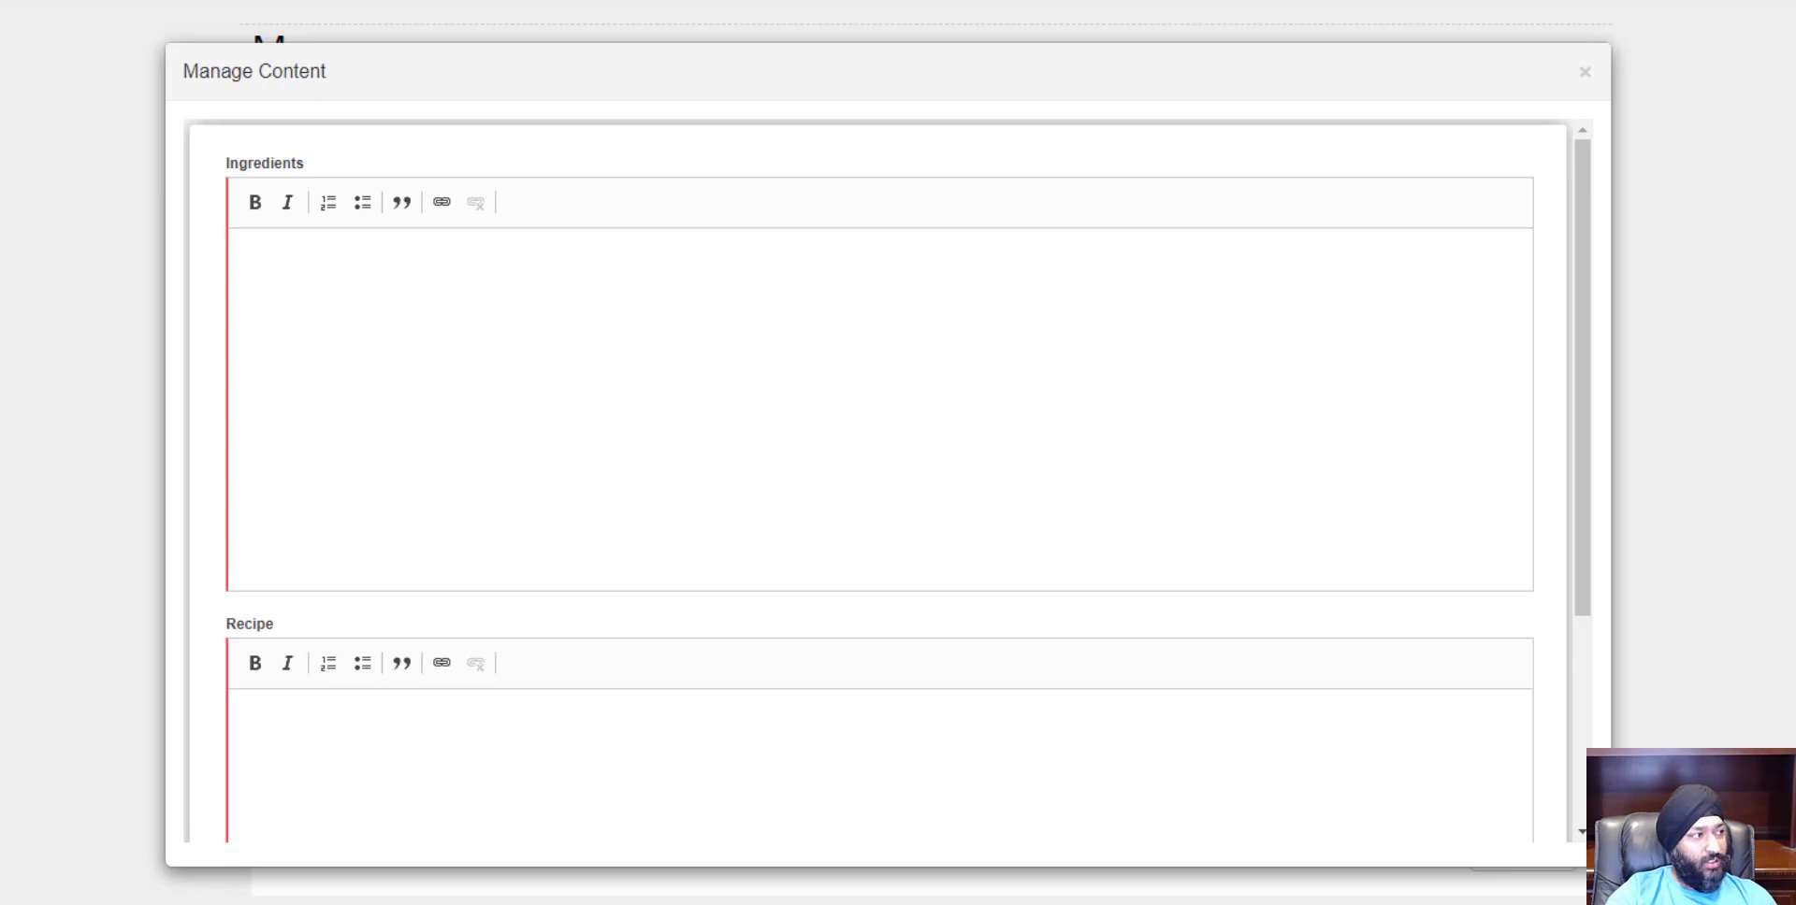
Fill in the Ingredients as a bulleted list: 1 can frozen orange juice, corn starch, dry onion soup mix, poultry seasoning and 4 chicken legs.
{"action": "type", "text": "1 Can Frozen Orange Juice 1 Tablespoon Corn Starch 1 Packet Dry Onion Soup Mix 1 Teaspoon Poultry Seasoning 4 Chicken Legs"}
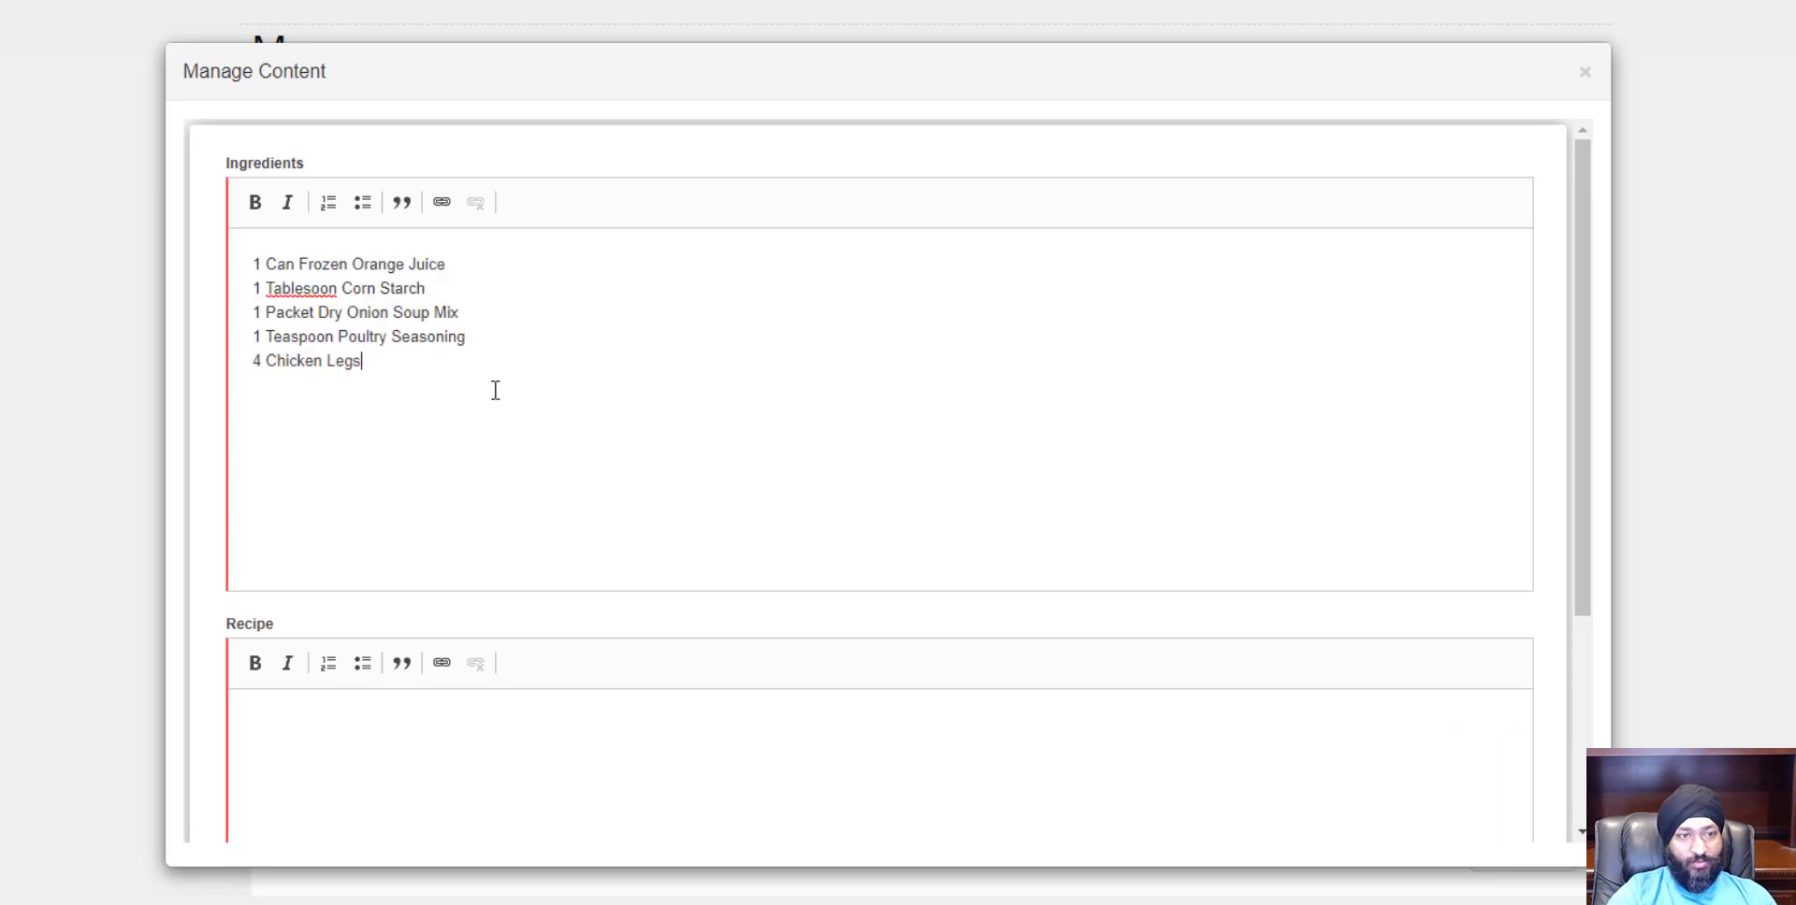
{"action": "left_click_drag", "start_coordinate": [457, 385], "coordinate": [107, 205]}
{"action": "left_click", "coordinate": [362, 202]}
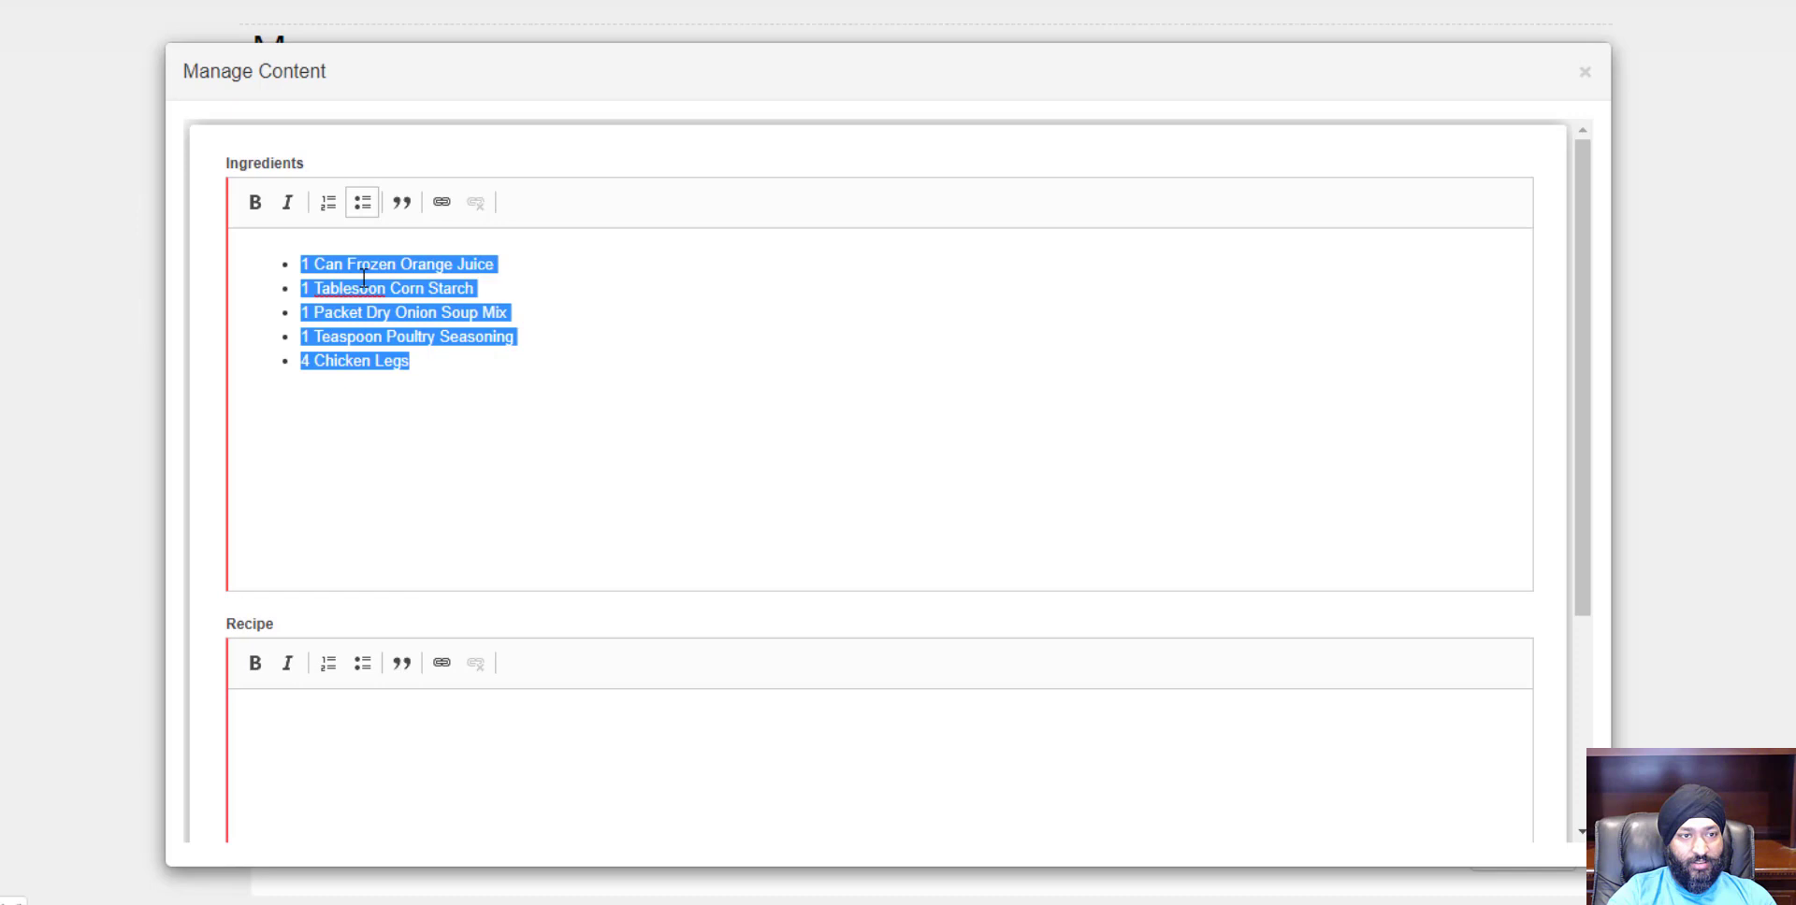
{"action": "left_click", "coordinate": [578, 518]}
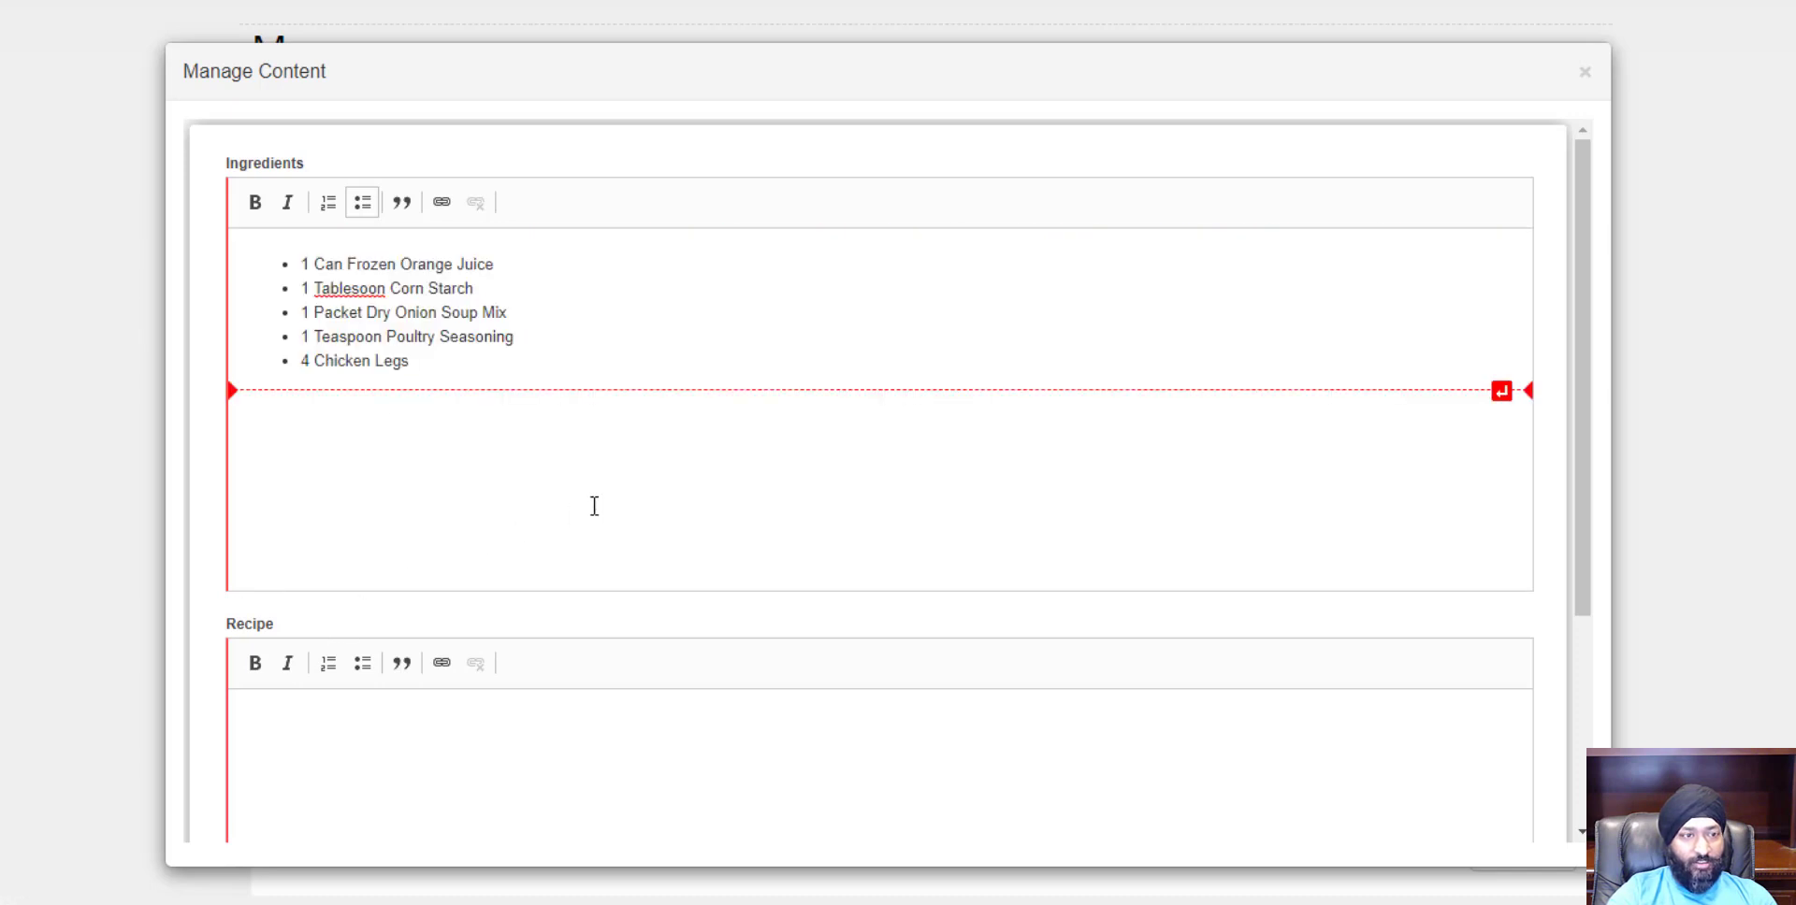
Enter the Recipe instructions for preheating to 375 degrees F, mixing the sauce and baking the chicken, formatted as a numbered list.
{"action": "scroll", "coordinate": [604, 505], "scroll_direction": "down", "scroll_amount": 3}
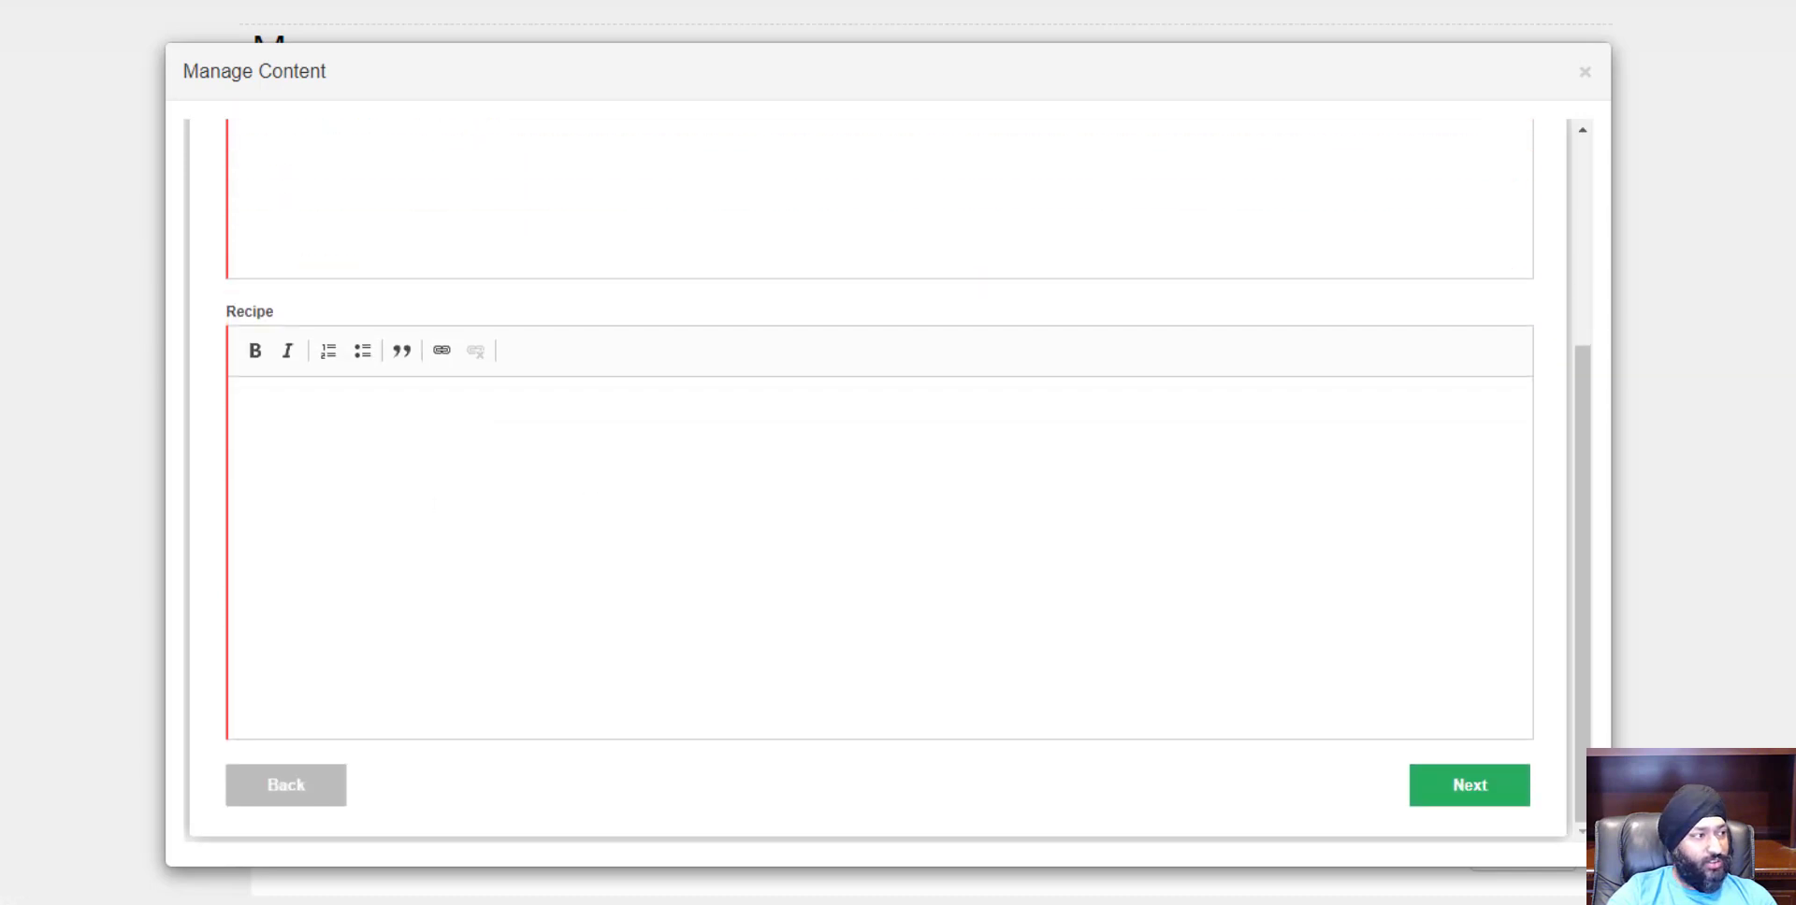
{"action": "left_click", "coordinate": [553, 496]}
{"action": "type", "text": "Preheat oven to 375 degrees F (190 degrees C). In a medium bowl, combine the orange juice, onion soup mix, poultry seasoning and cornstarch. Mix together well and set aside. Place chicken in a 9x13 inch baking dish. Pour sauce over chicken and cover with foil. Bake at 375 degrees F (190 degrees C) for 45 minutes, remove foil, and bake for 15 more minutes."}
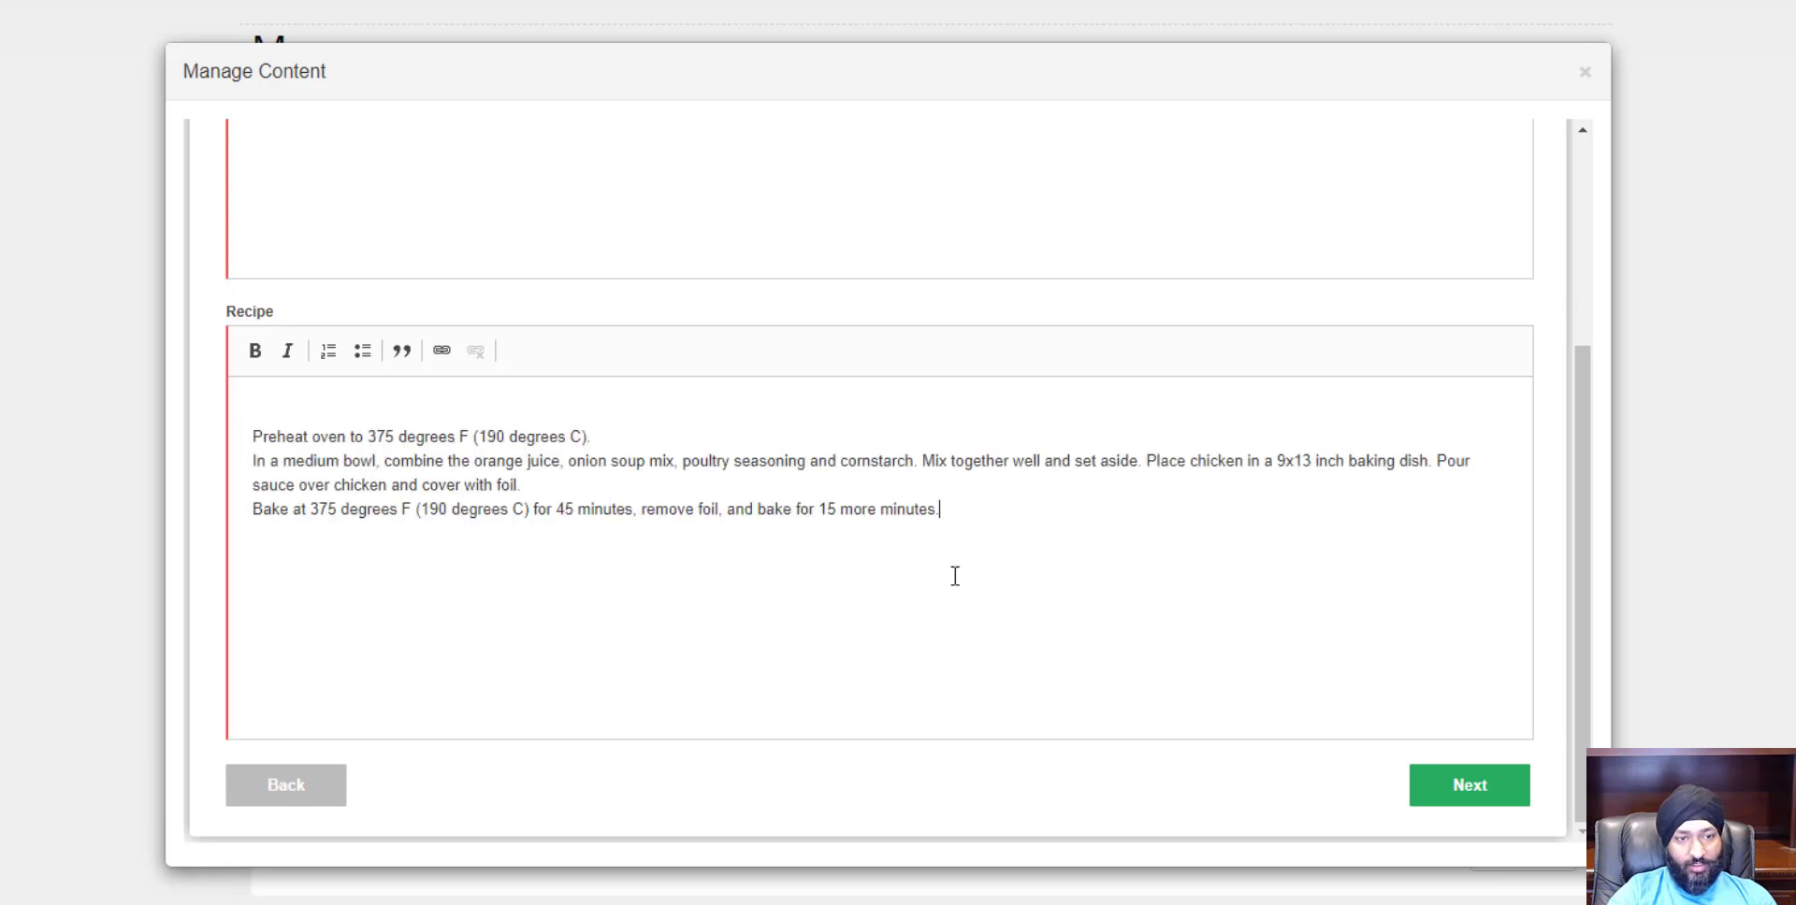
{"action": "left_click_drag", "start_coordinate": [940, 508], "coordinate": [271, 383]}
{"action": "left_click", "coordinate": [328, 351]}
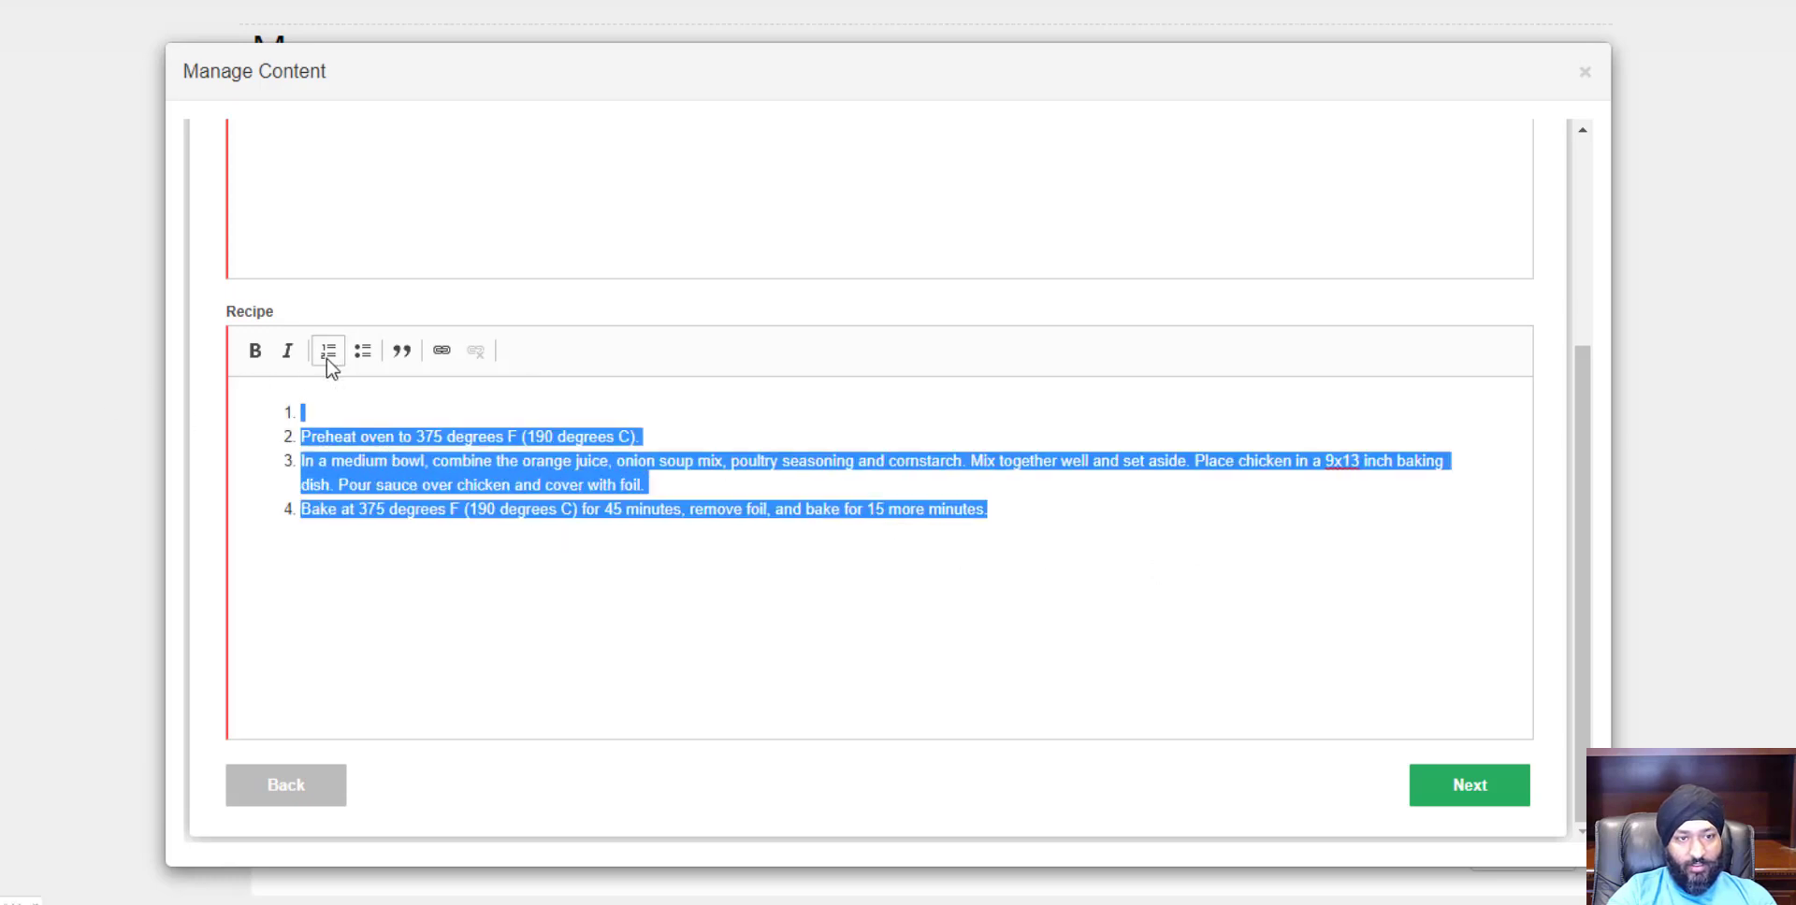
Remove the empty first item from the Recipe's numbered list and continue to the form's last page.
{"action": "left_click", "coordinate": [384, 595]}
{"action": "left_click", "coordinate": [392, 410]}
{"action": "key", "text": "BackSpace"}
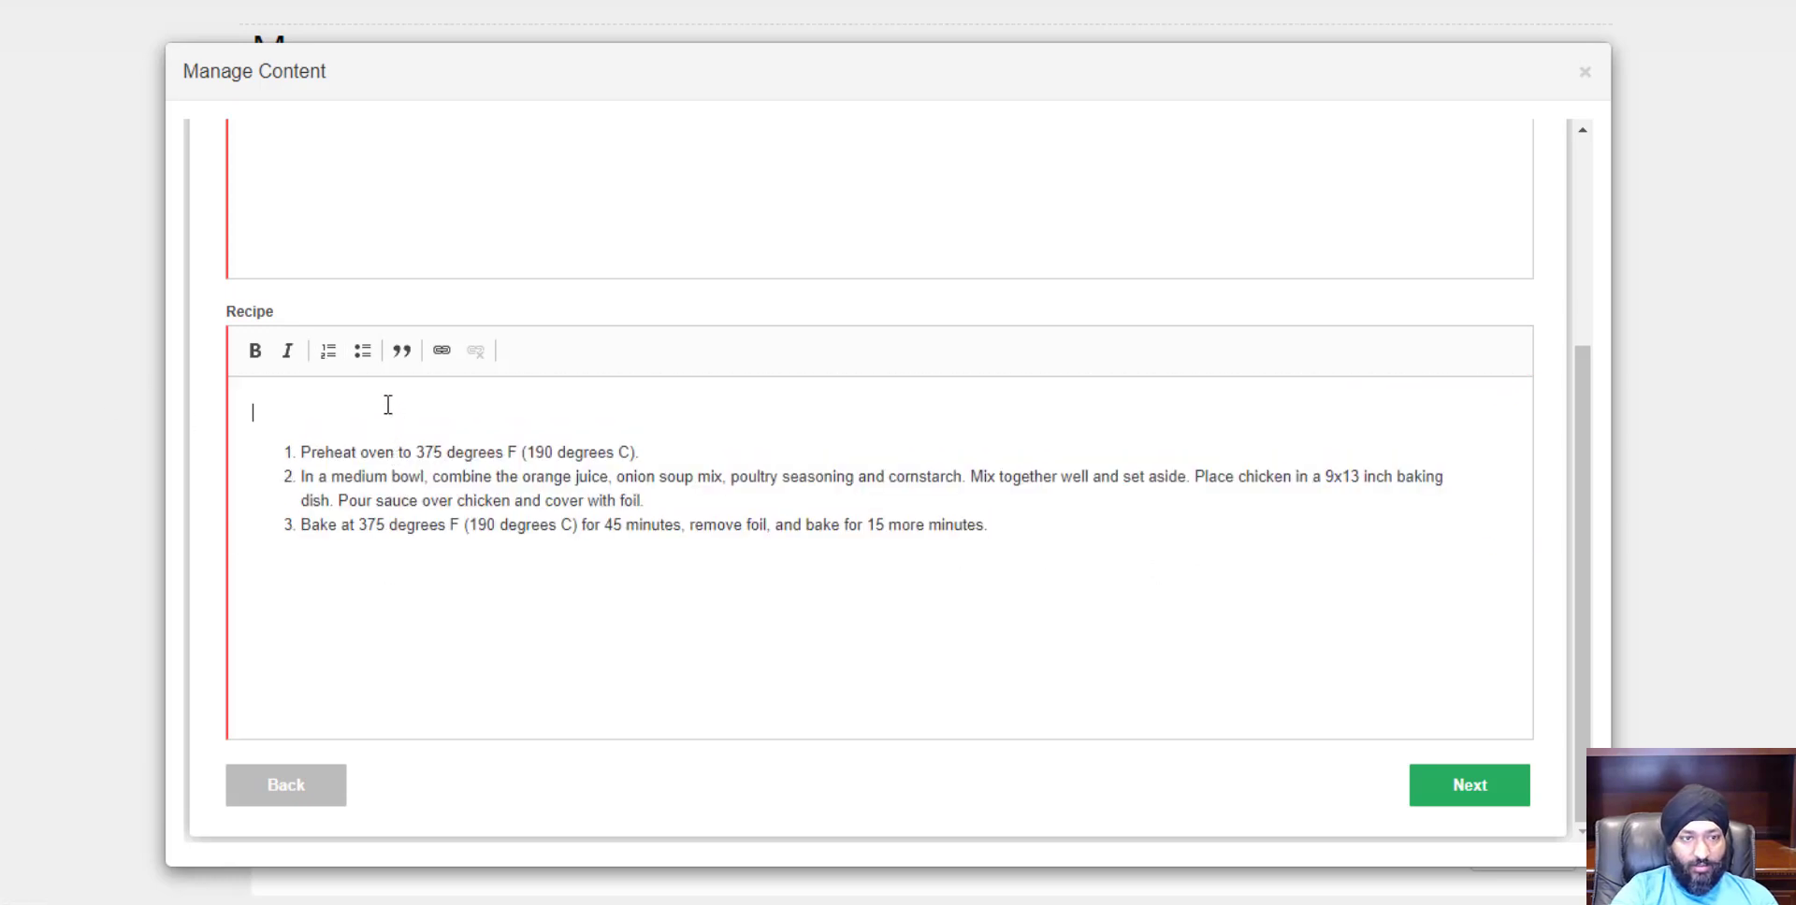
{"action": "key", "text": "Delete"}
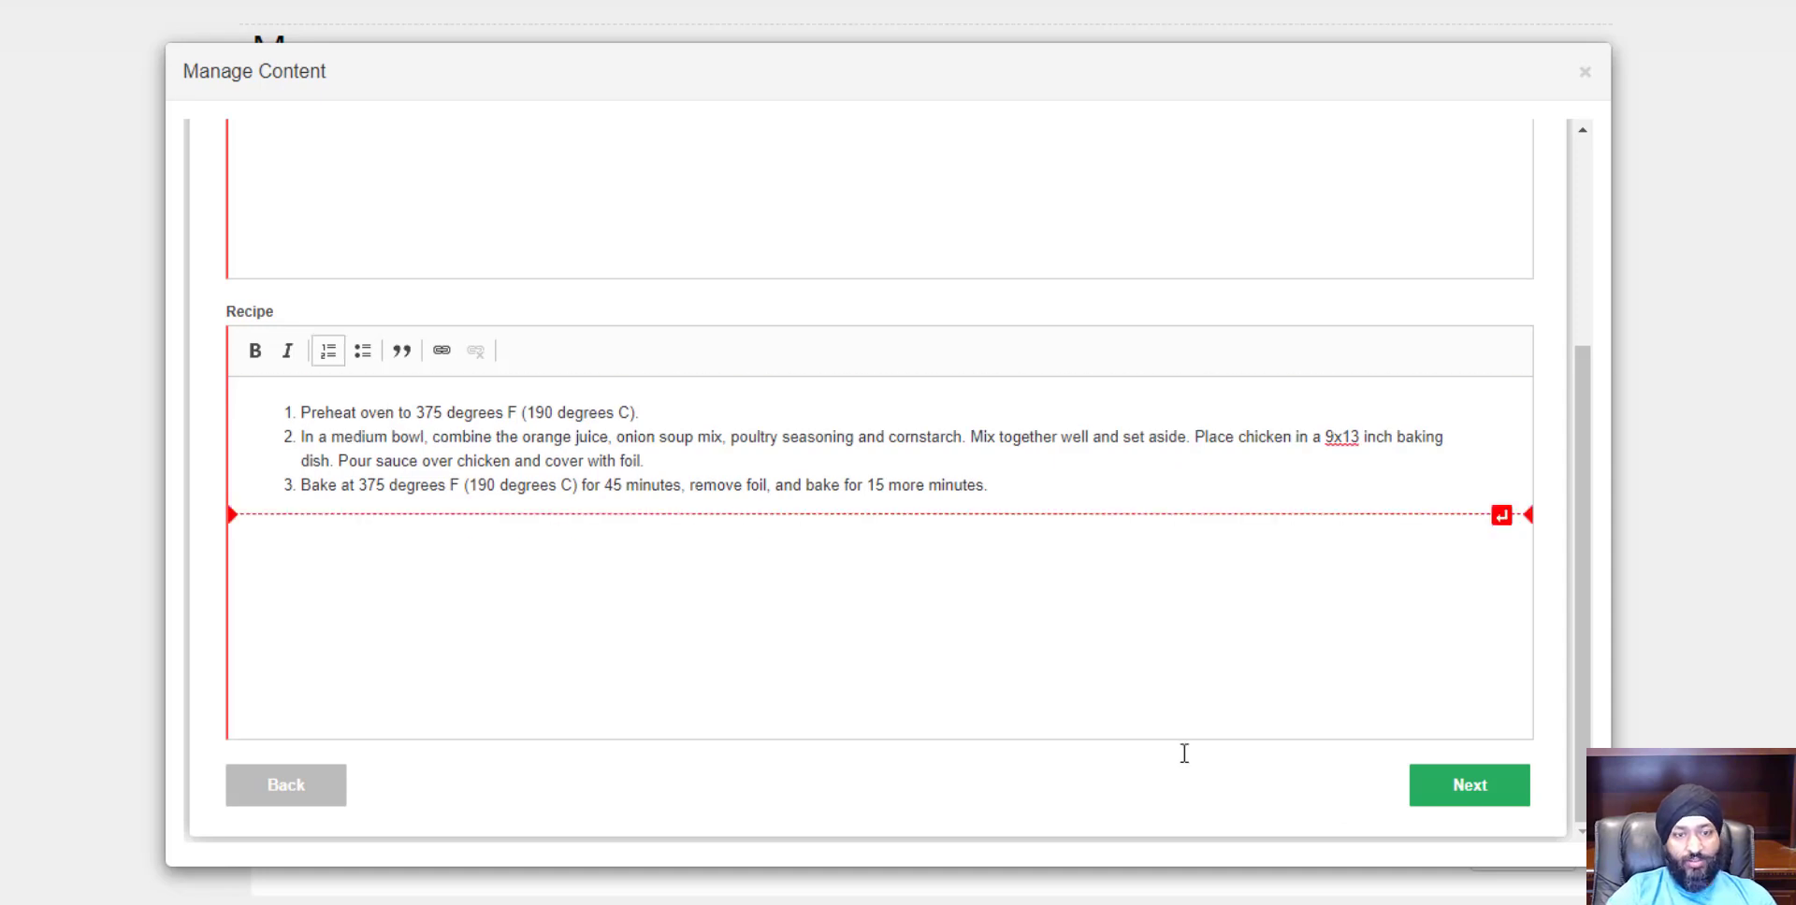
{"action": "left_click", "coordinate": [1462, 797]}
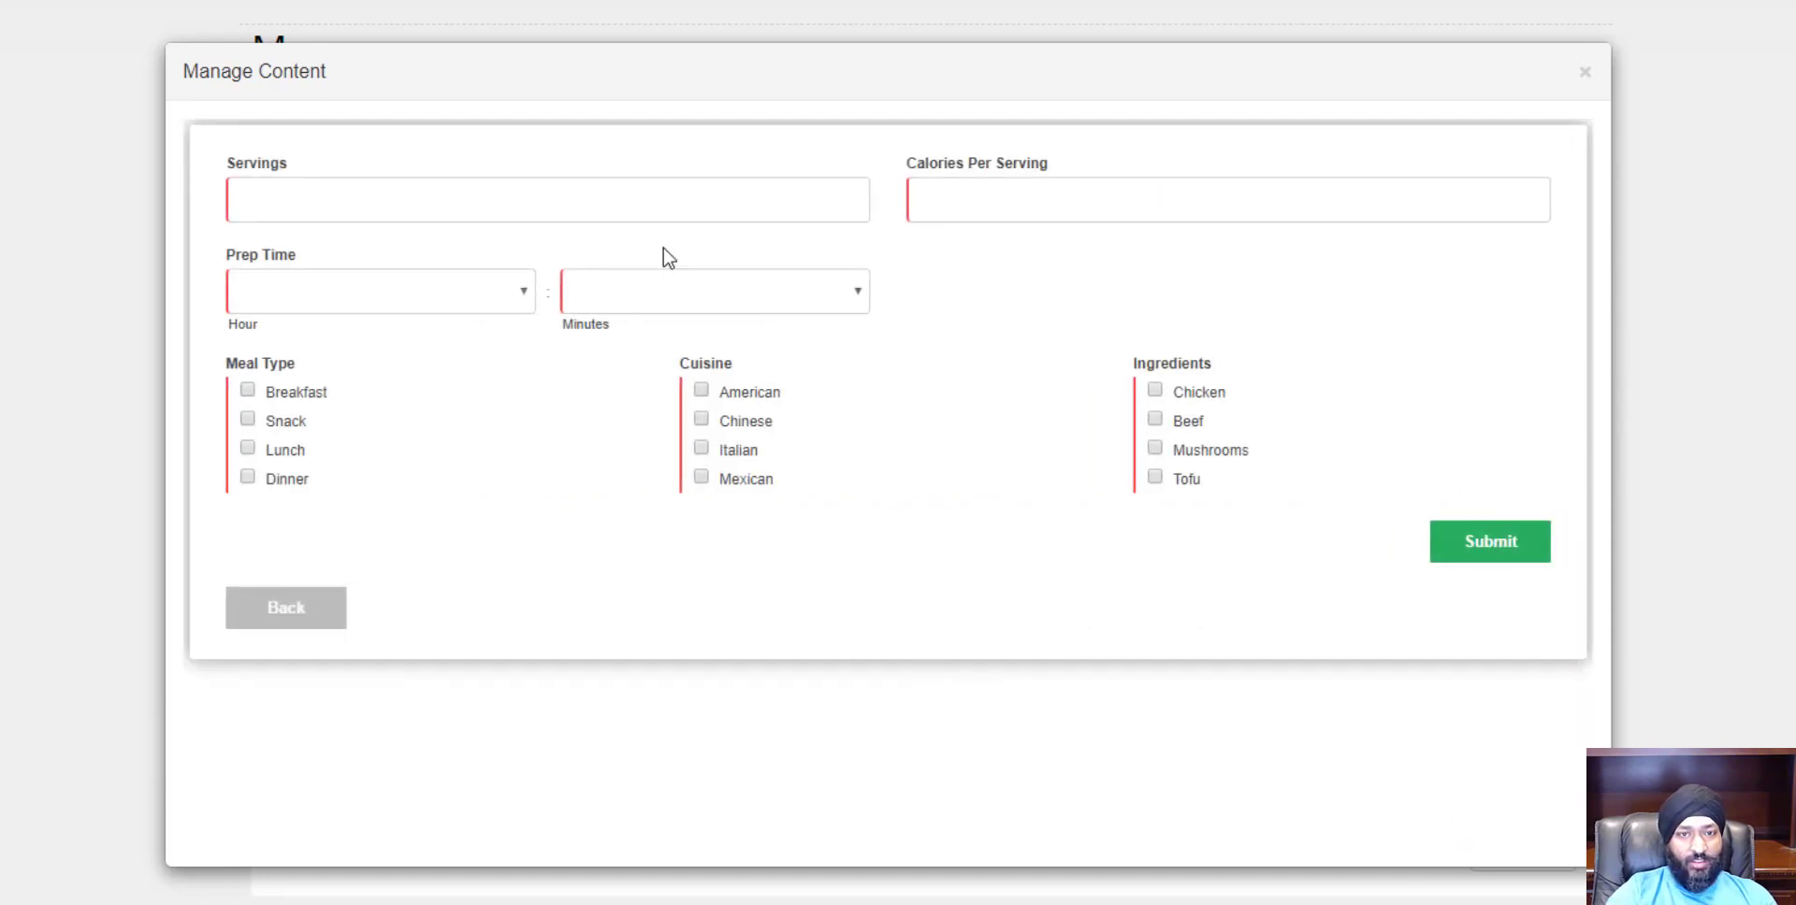
Set the servings to 4, the calories per serving to 435 and the prep time minutes to 30.
{"action": "left_click", "coordinate": [690, 208]}
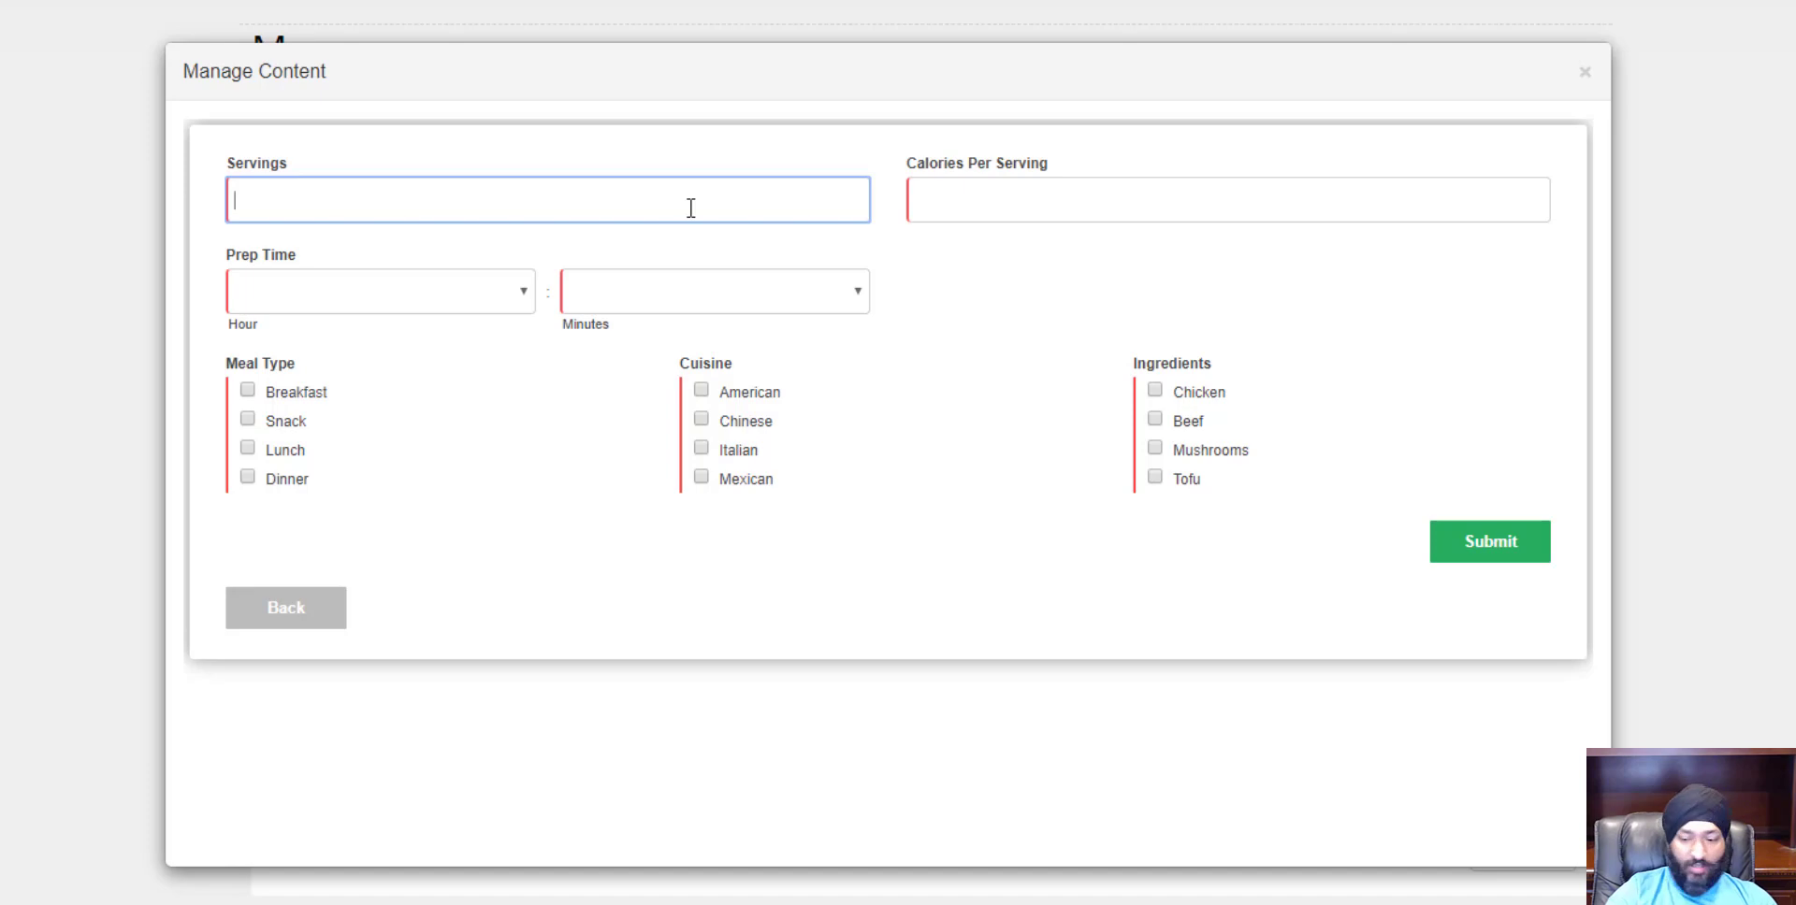
{"action": "type", "text": "4"}
{"action": "left_click", "coordinate": [979, 198]}
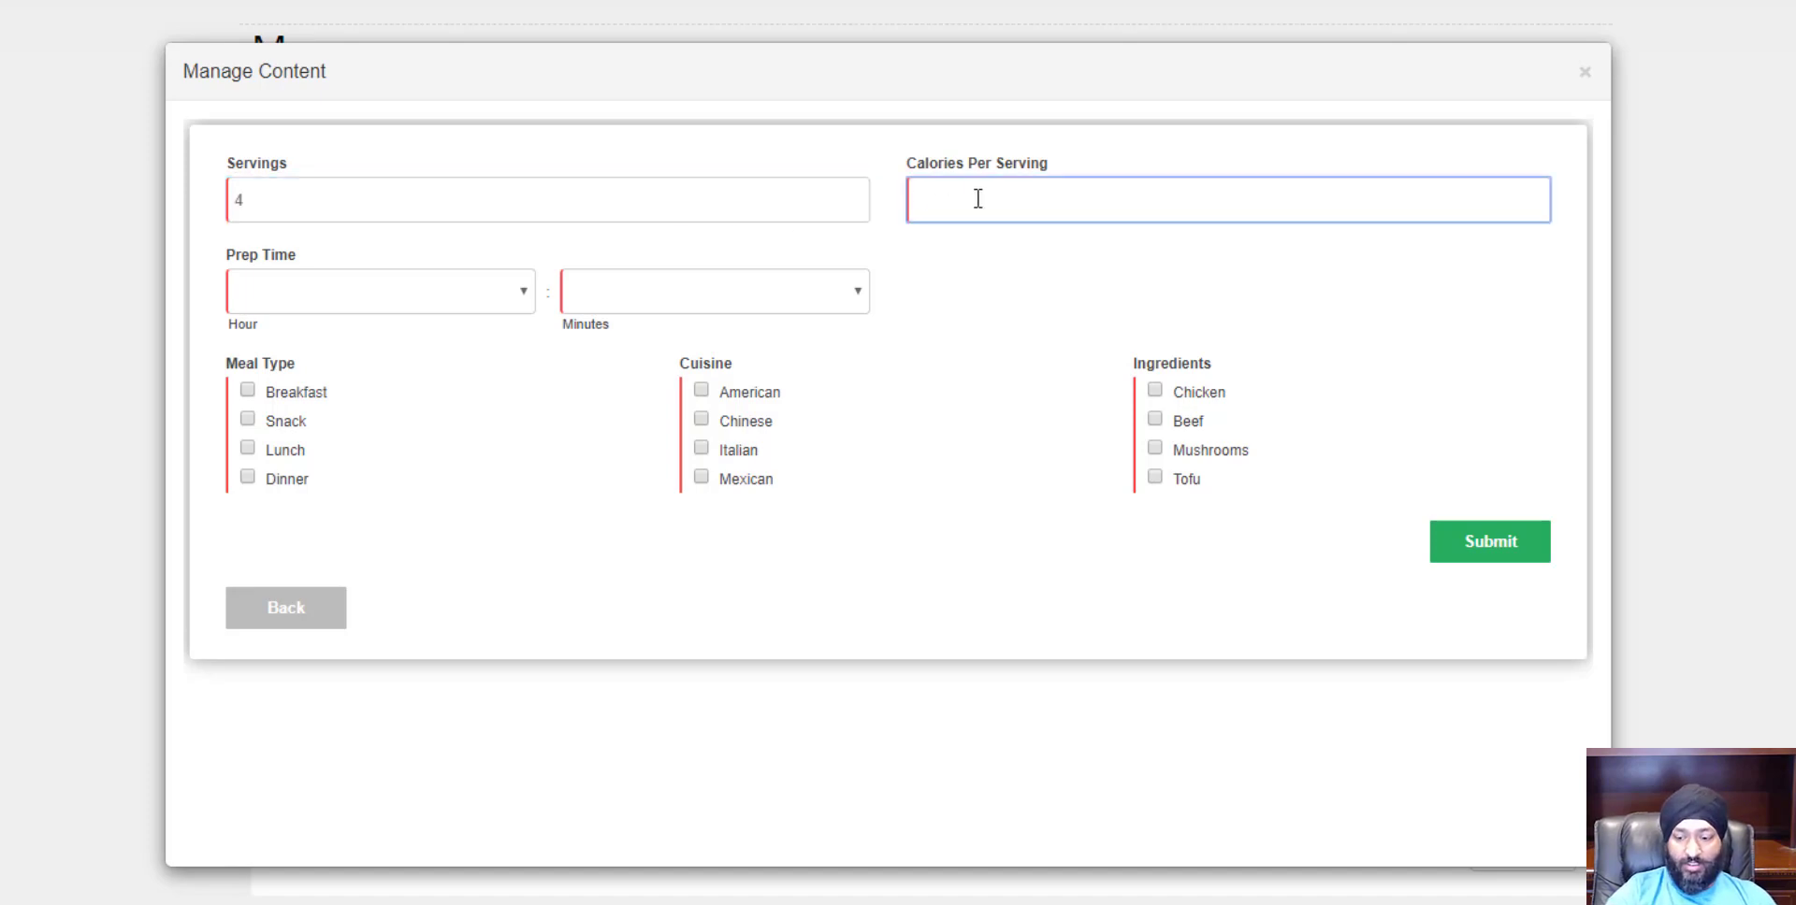
{"action": "type", "text": "435"}
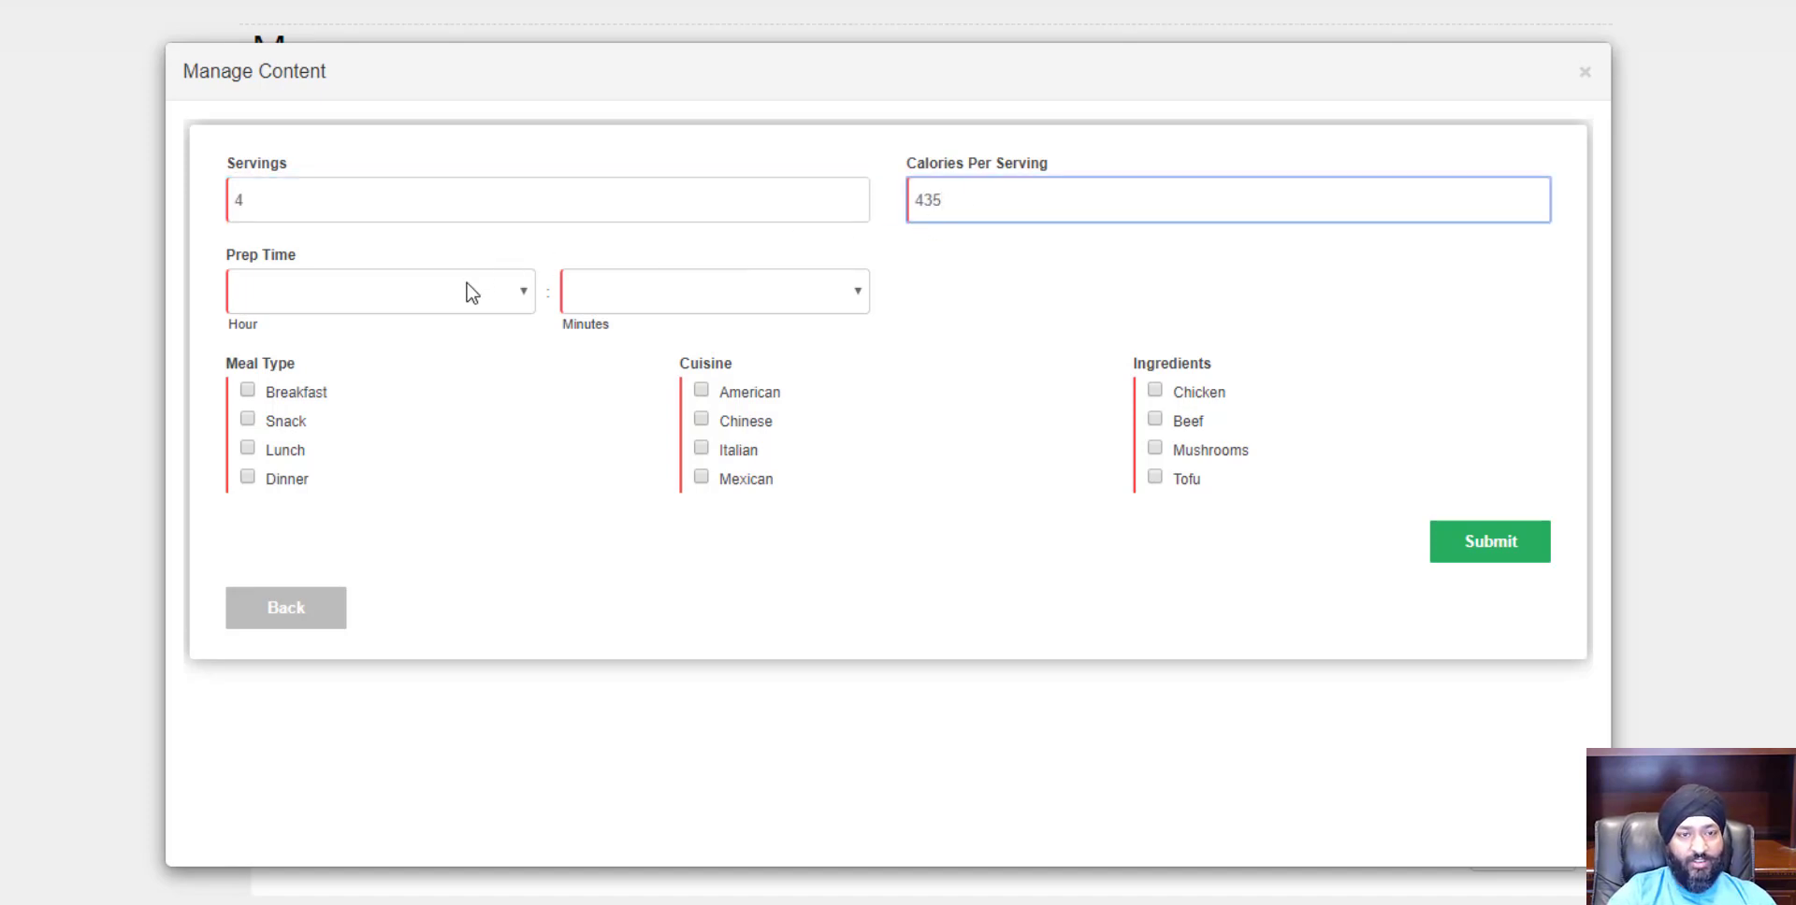
{"action": "left_click", "coordinate": [659, 294]}
{"action": "left_click", "coordinate": [639, 469]}
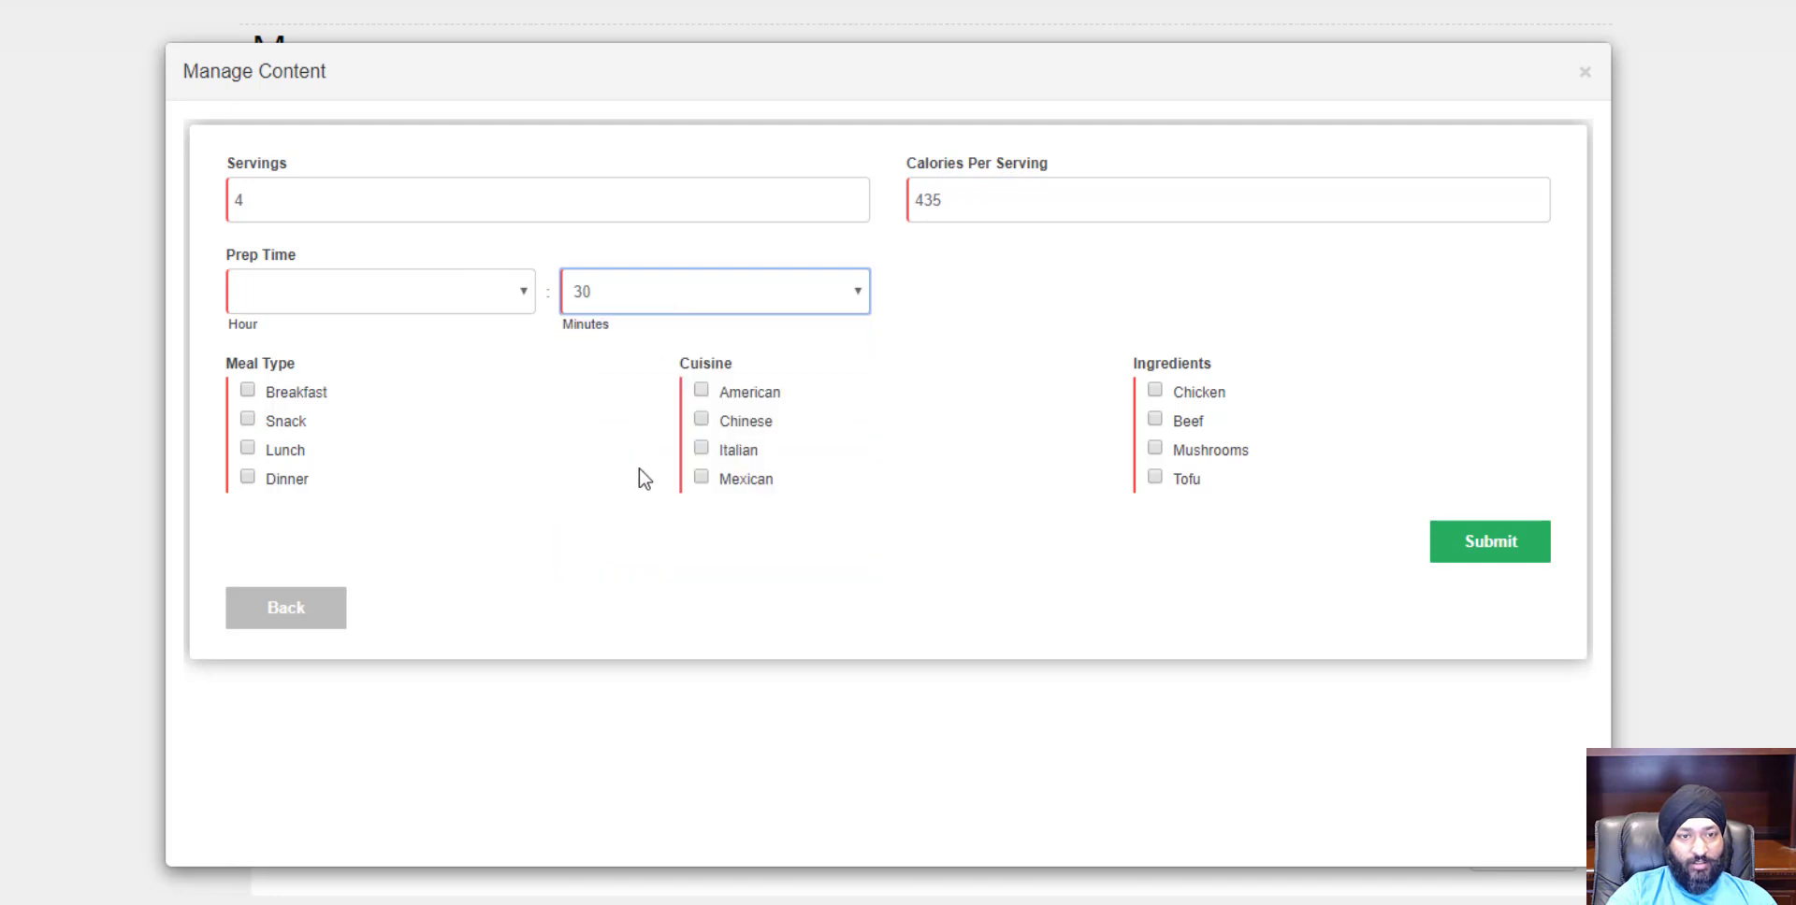
{"action": "left_click", "coordinate": [486, 470]}
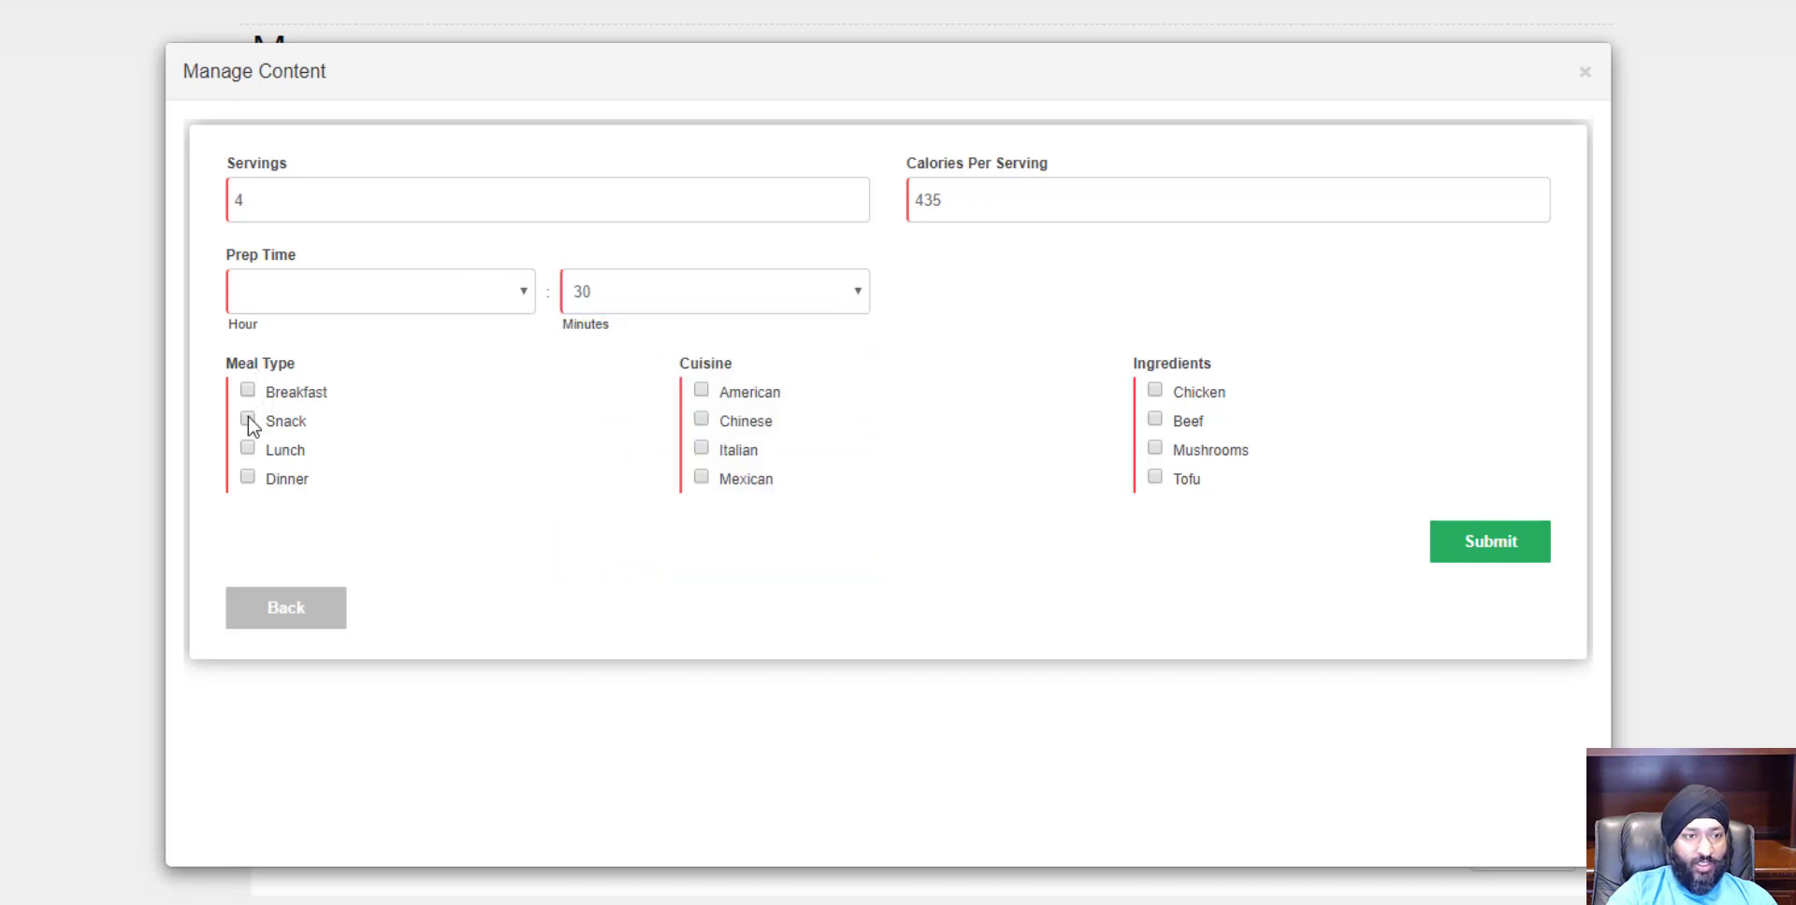
Mark the recipe as Lunch and Dinner meal types, Chinese cuisine and Chicken ingredient.
{"action": "left_click", "coordinate": [247, 449]}
{"action": "left_click", "coordinate": [247, 478]}
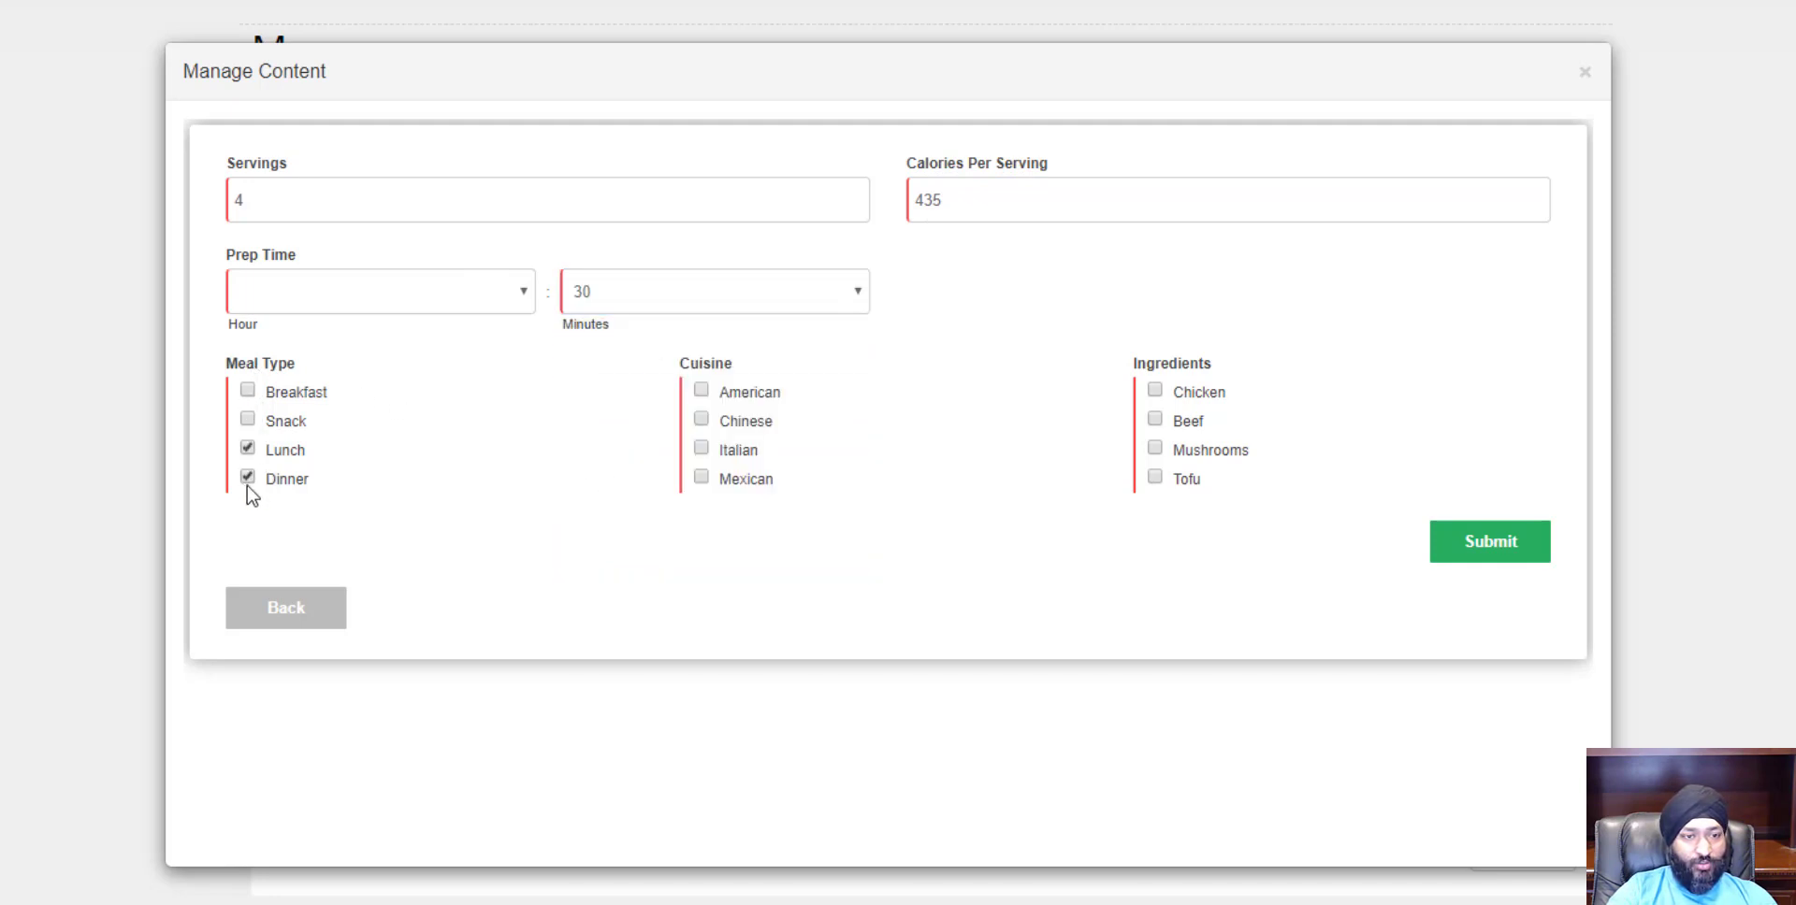
{"action": "left_click", "coordinate": [704, 421]}
{"action": "left_click", "coordinate": [1157, 393]}
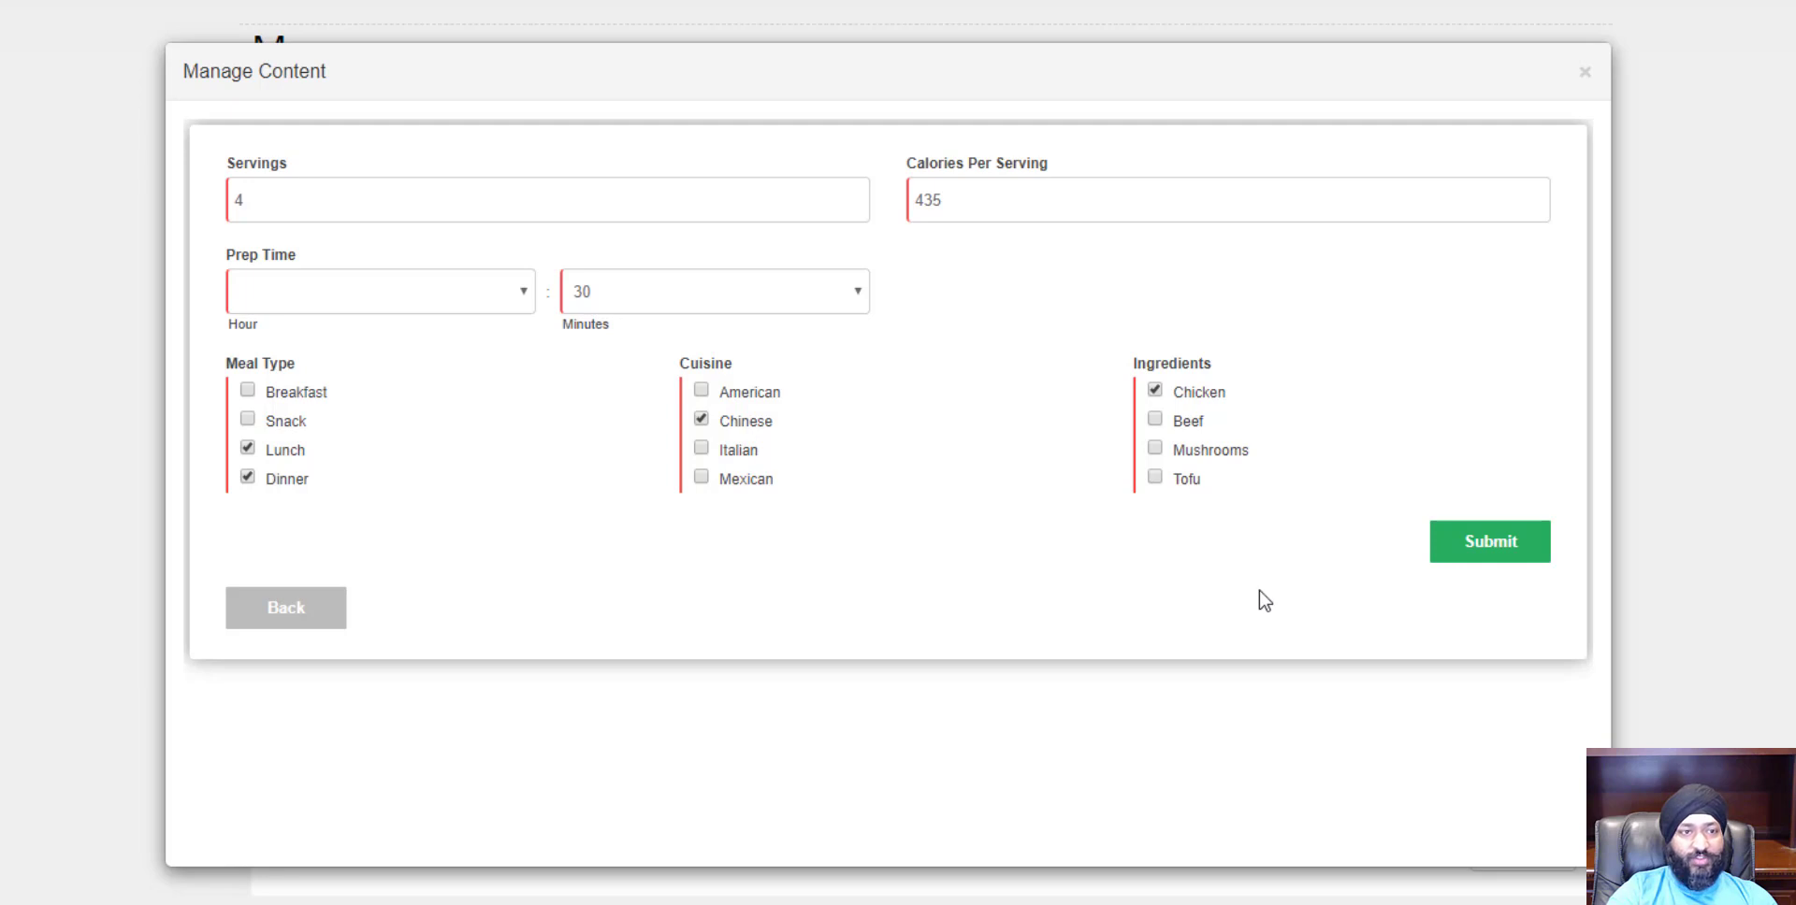
Set the prep time hour to 00 and submit the recipe.
{"action": "left_click", "coordinate": [1491, 554]}
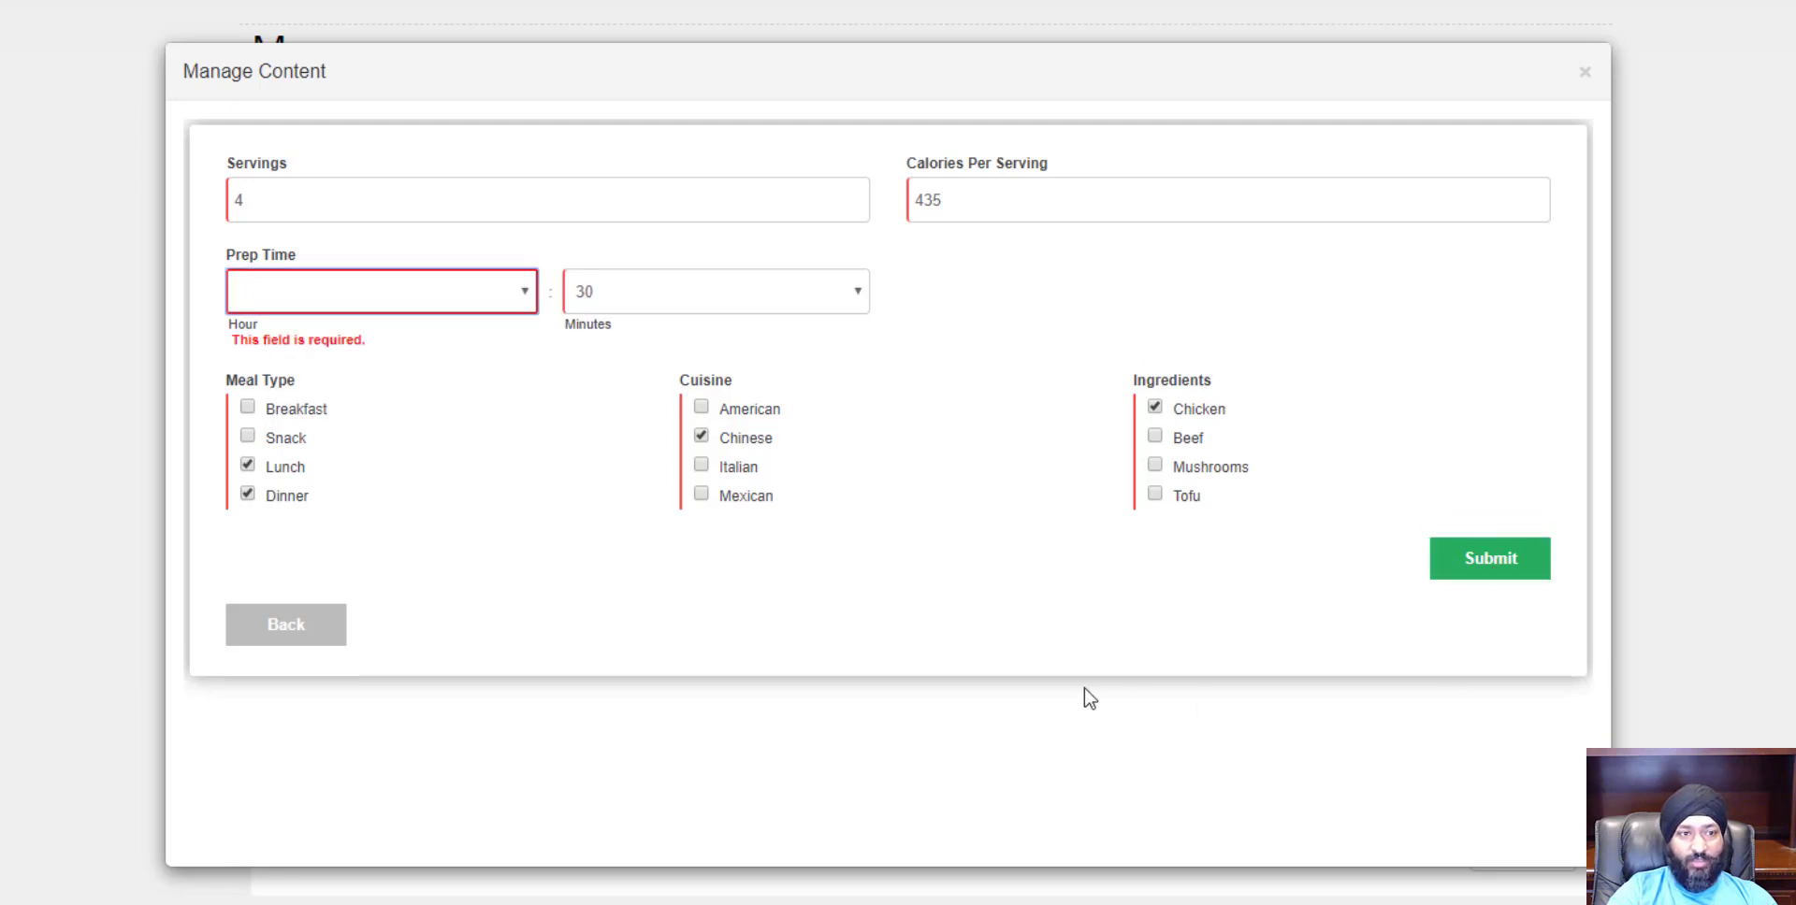
{"action": "left_click", "coordinate": [525, 295]}
{"action": "left_click", "coordinate": [463, 345]}
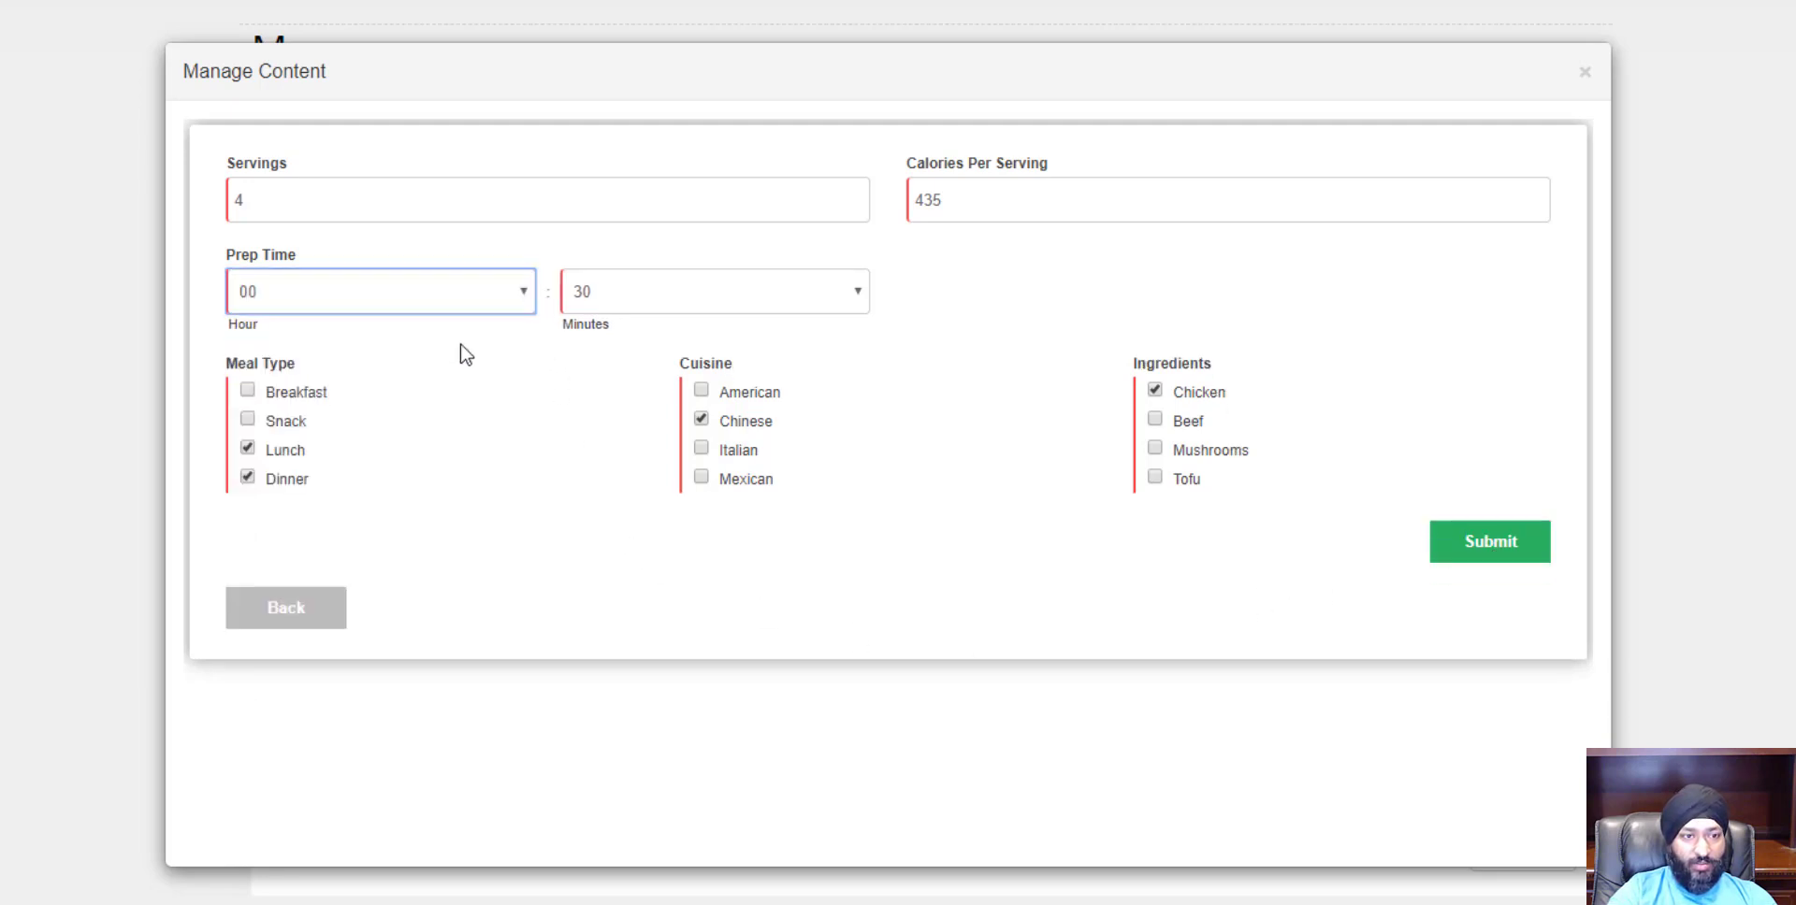
{"action": "left_click", "coordinate": [1489, 556]}
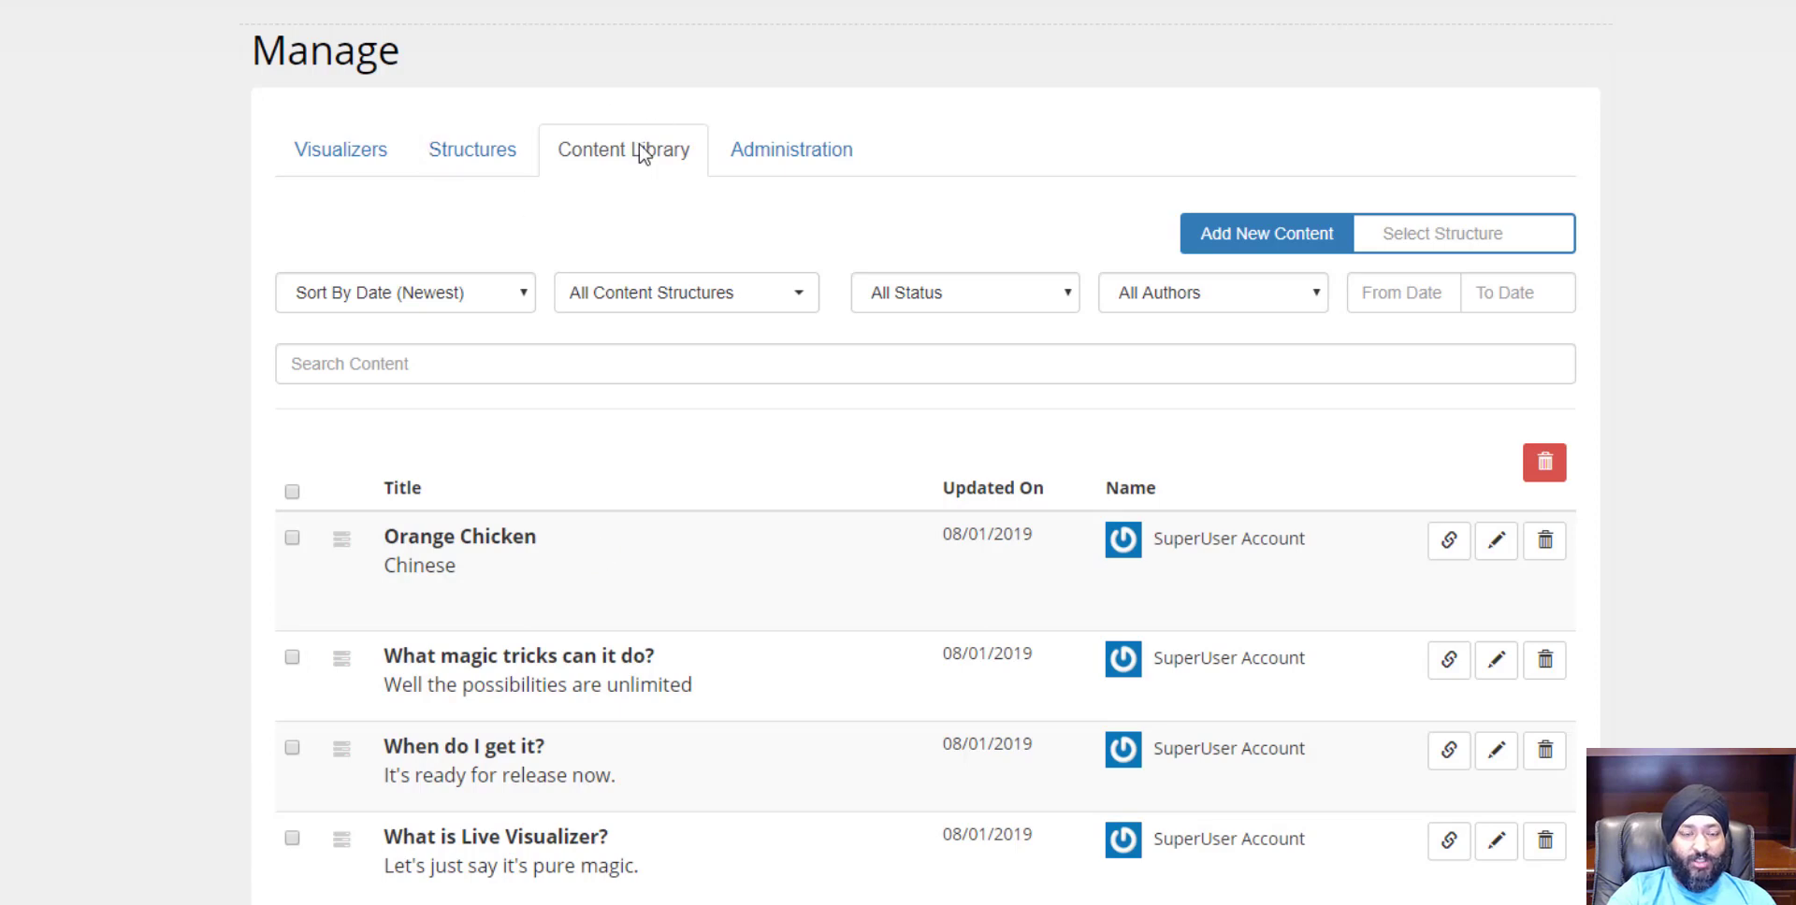
Open the Orange Chicken entry for editing, review its saved form pages and close it.
{"action": "left_click", "coordinate": [1496, 543]}
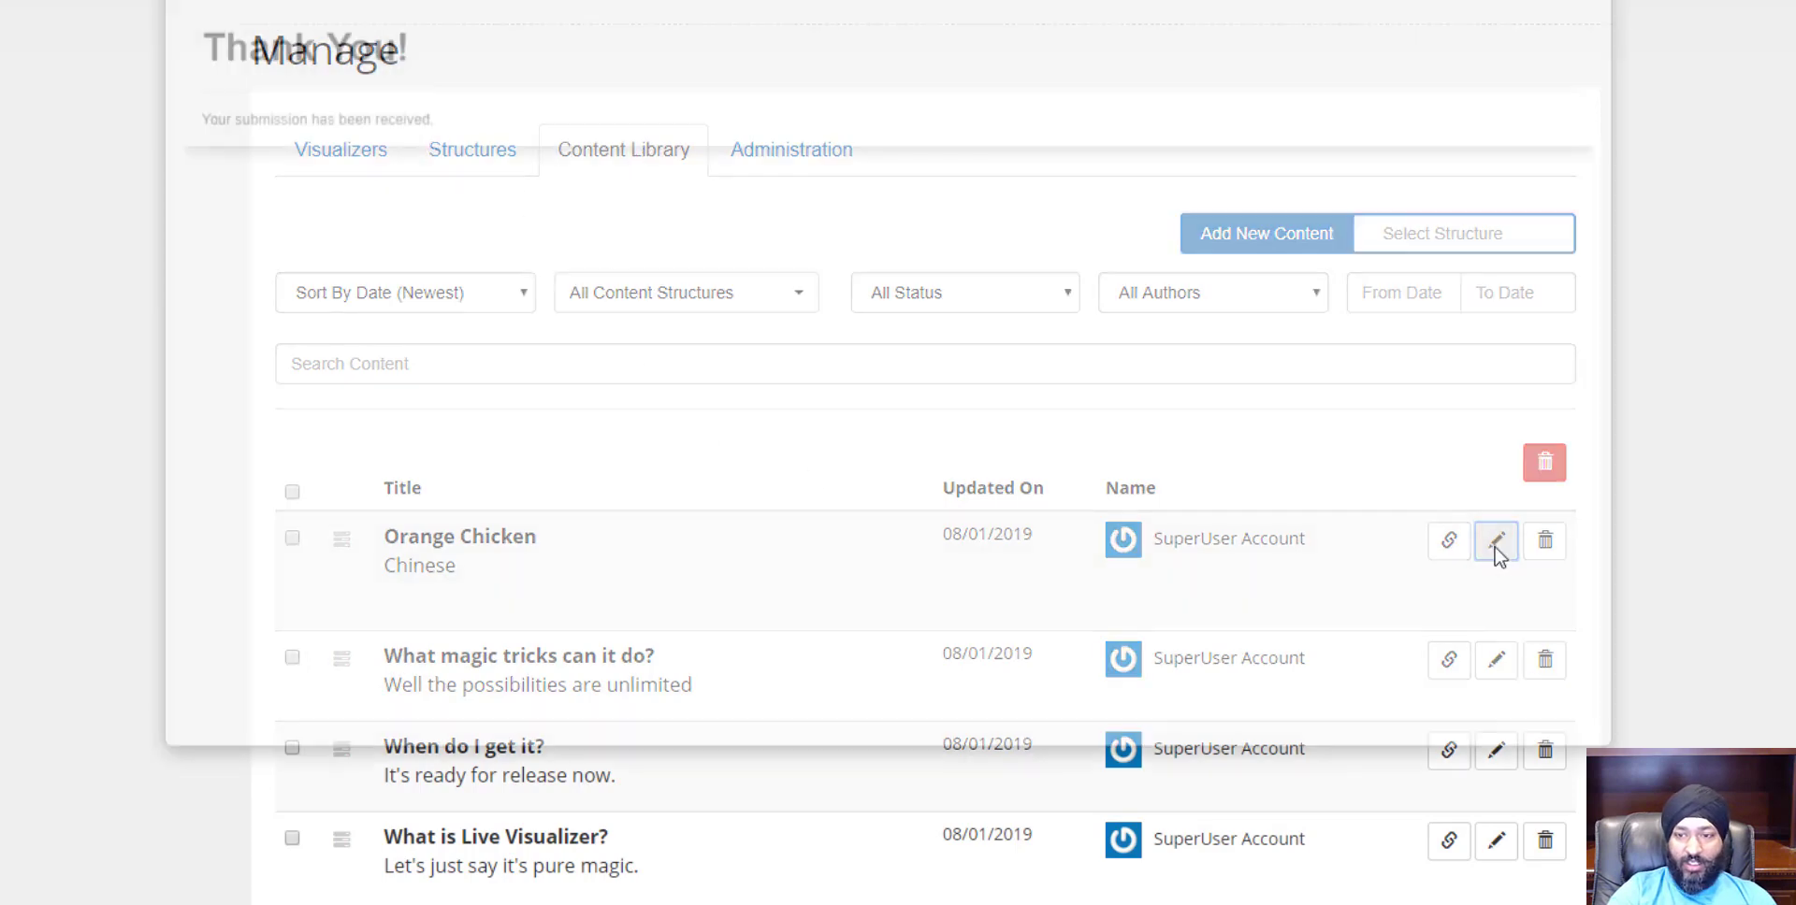
{"action": "left_click", "coordinate": [1456, 762]}
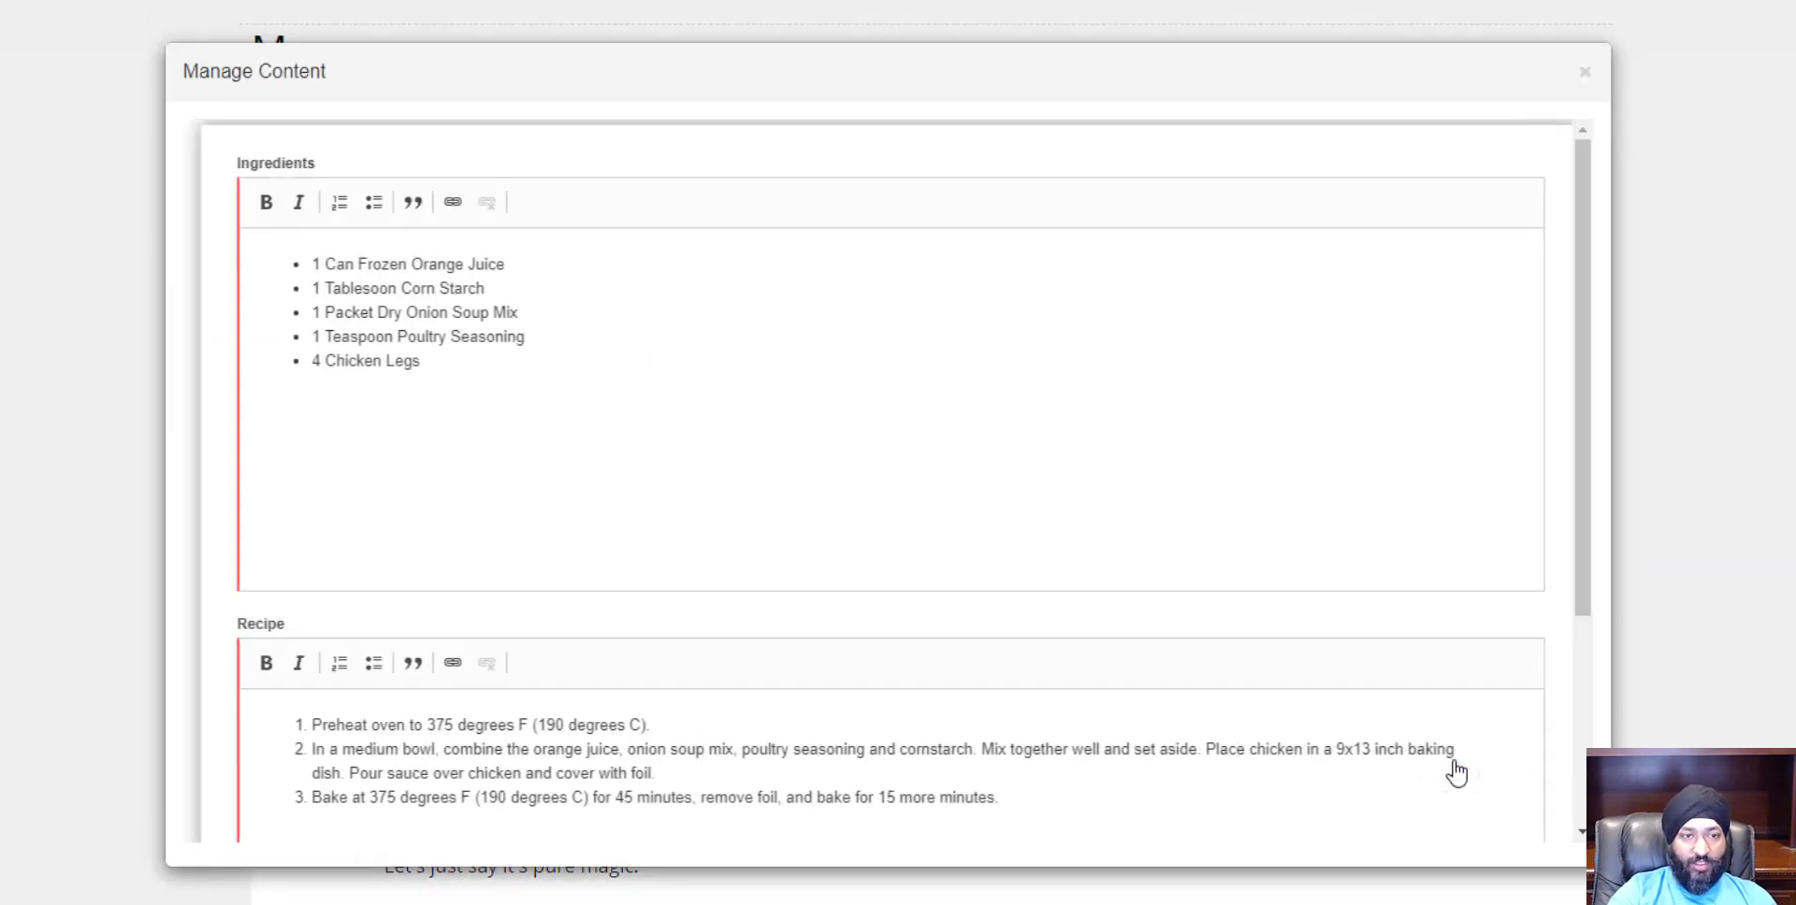
{"action": "scroll", "coordinate": [1290, 542], "scroll_direction": "down", "scroll_amount": 5}
{"action": "left_click", "coordinate": [1437, 797]}
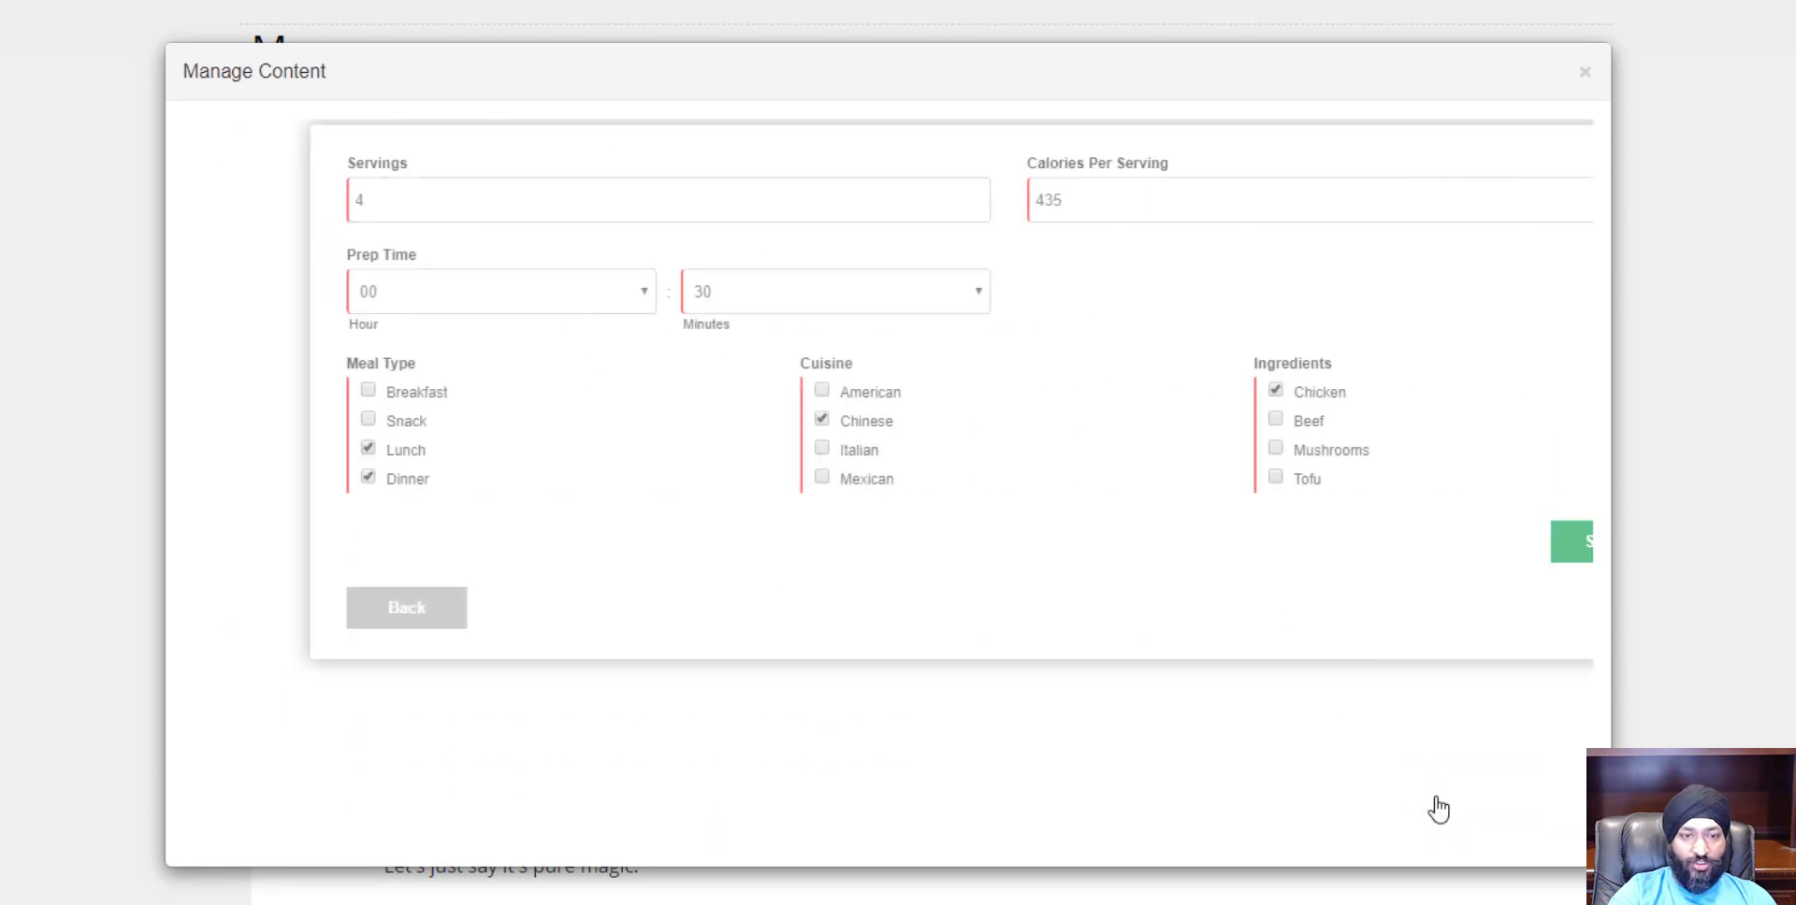
{"action": "left_click", "coordinate": [1587, 75]}
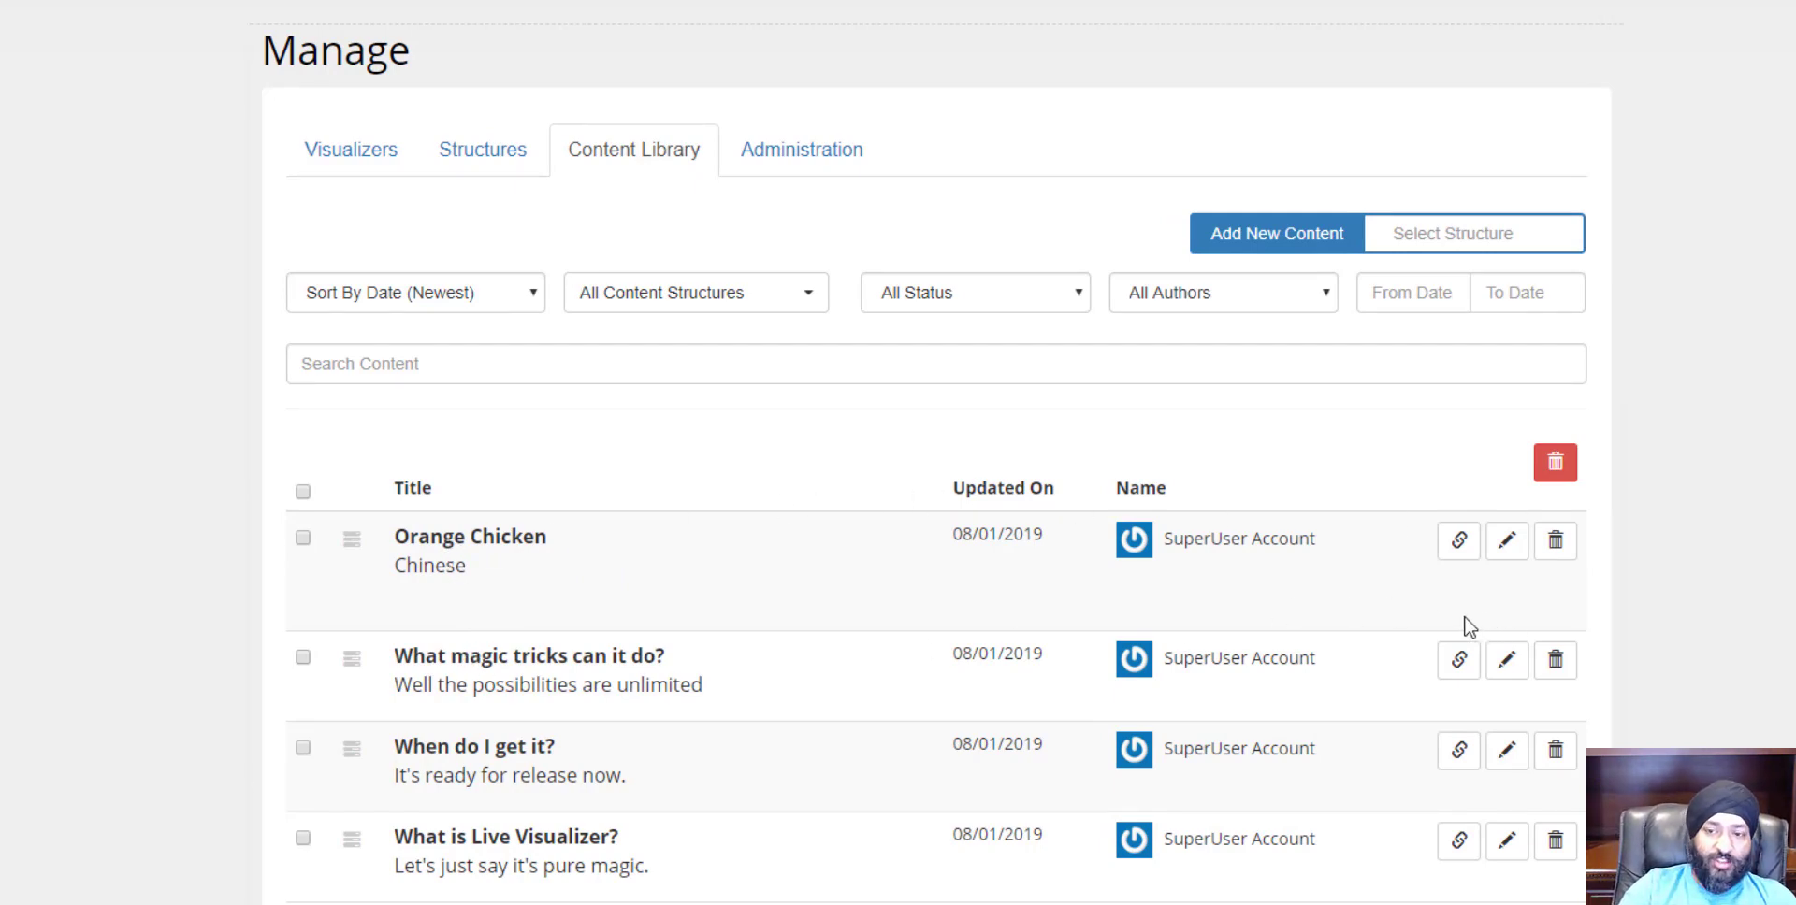
Open the Orange Chicken entry's link settings and examine its meta title, meta description and slug.
{"action": "left_click", "coordinate": [1459, 552]}
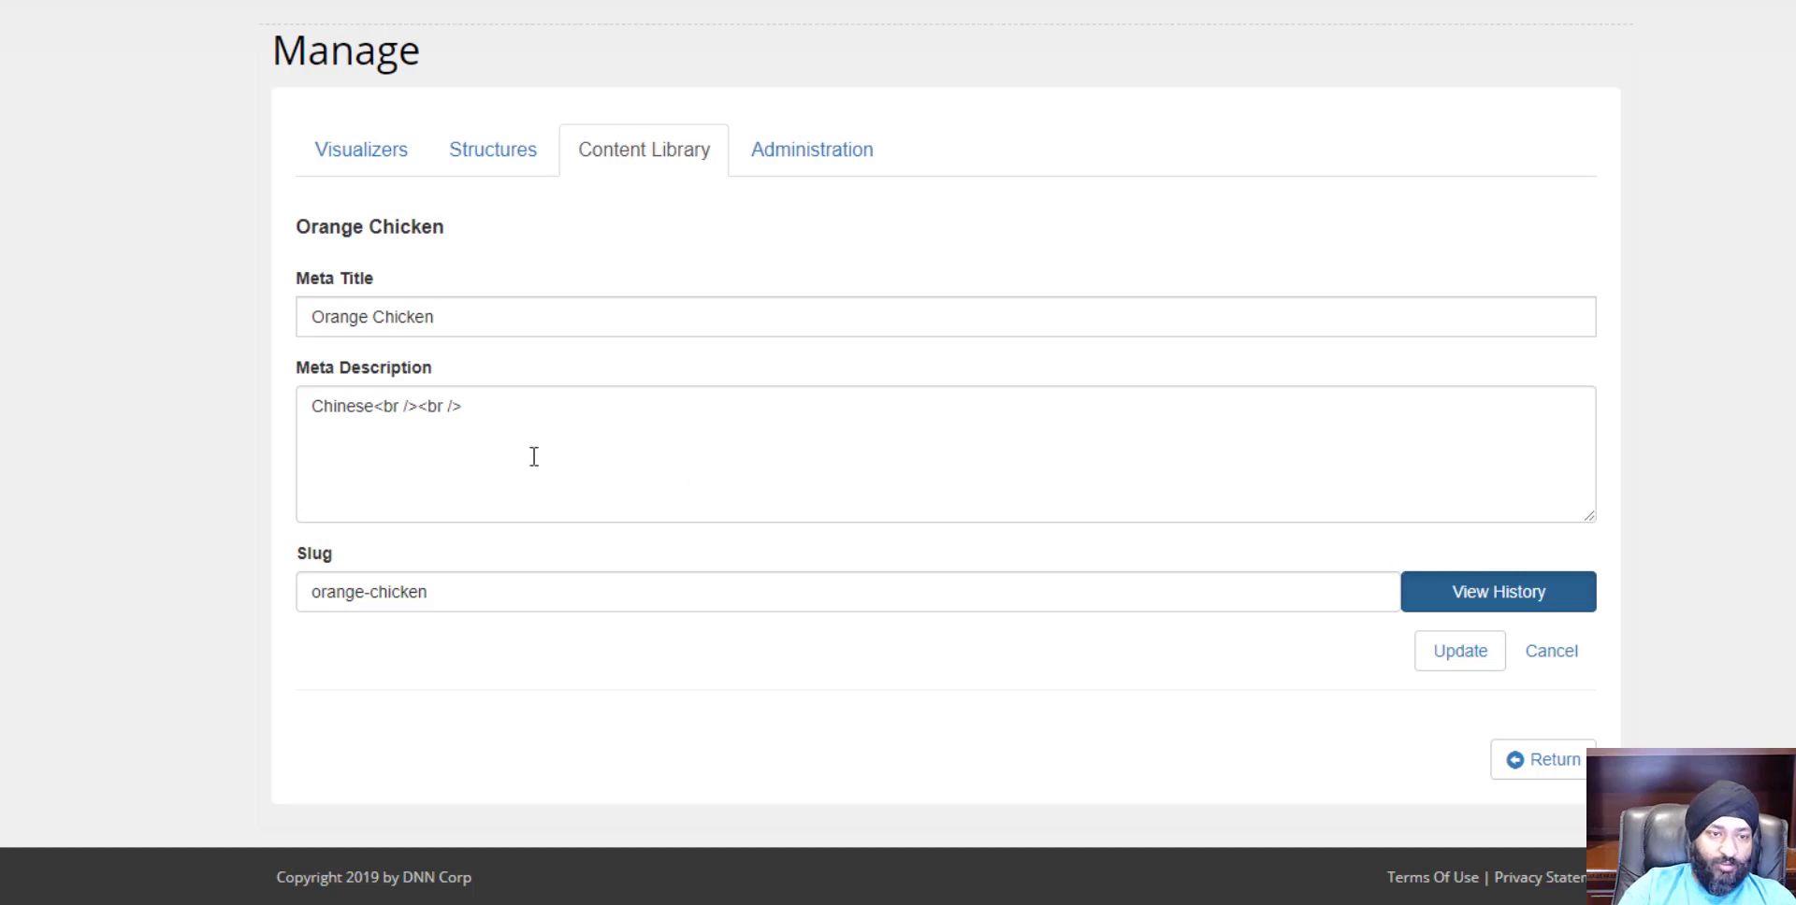
{"action": "triple_click", "coordinate": [318, 226]}
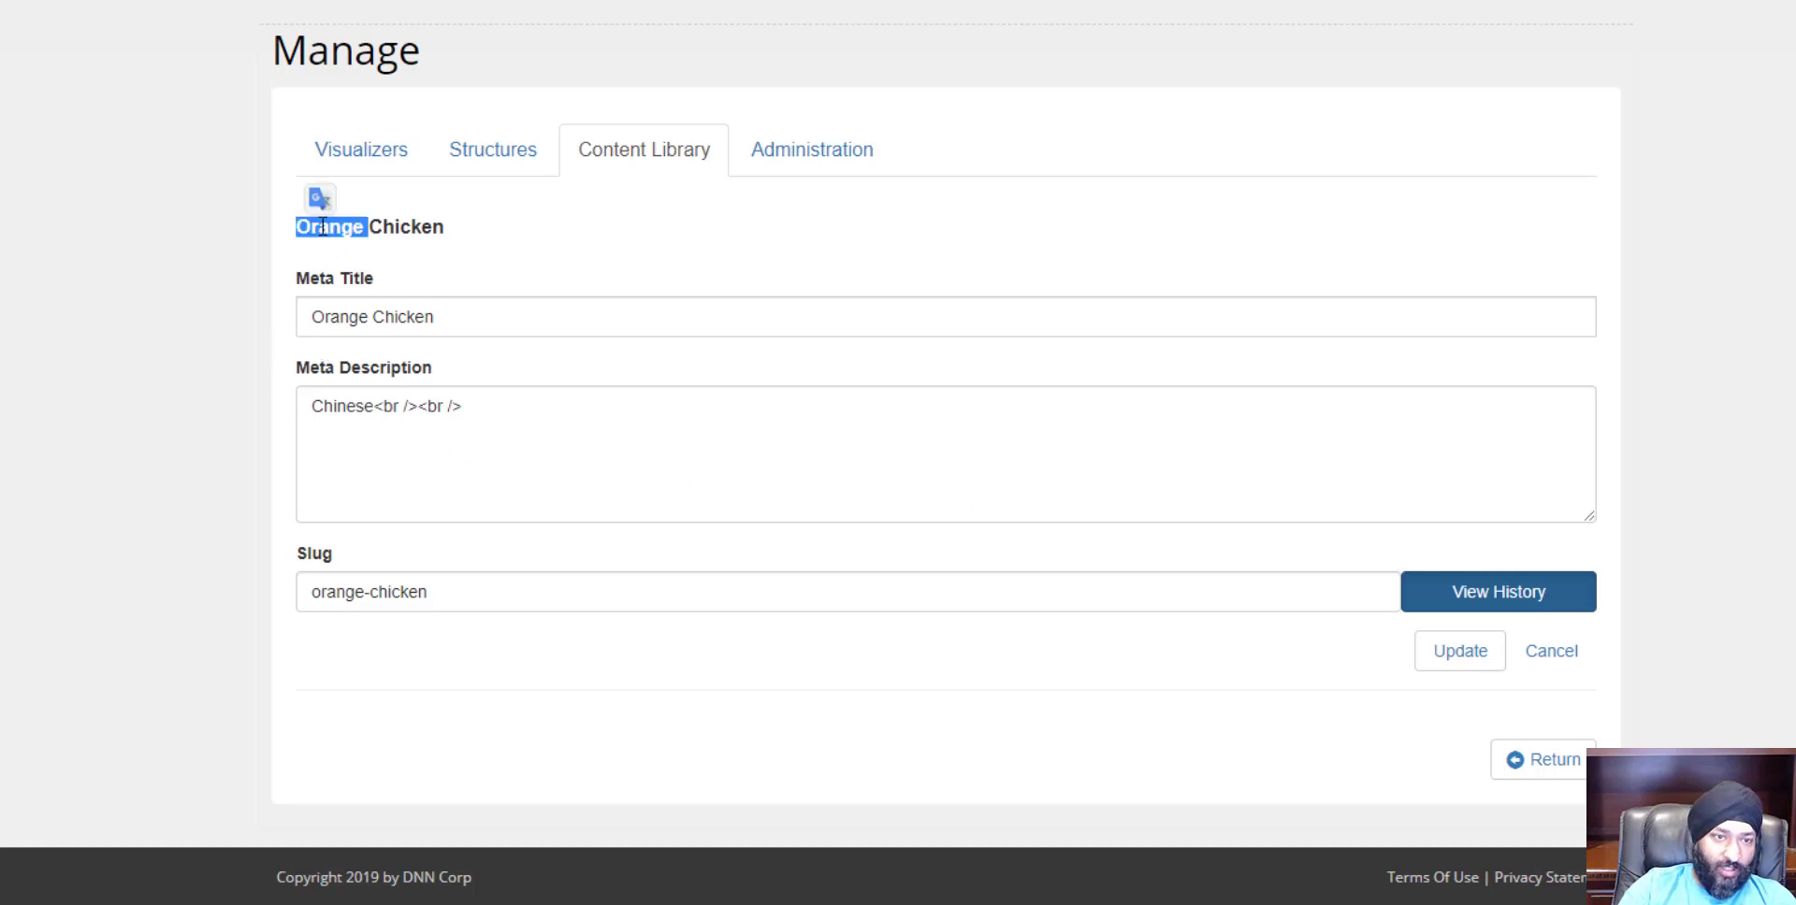
{"action": "left_click", "coordinate": [263, 286]}
{"action": "left_click_drag", "start_coordinate": [376, 286], "coordinate": [293, 287]}
{"action": "double_click", "coordinate": [336, 376]}
{"action": "double_click", "coordinate": [322, 553]}
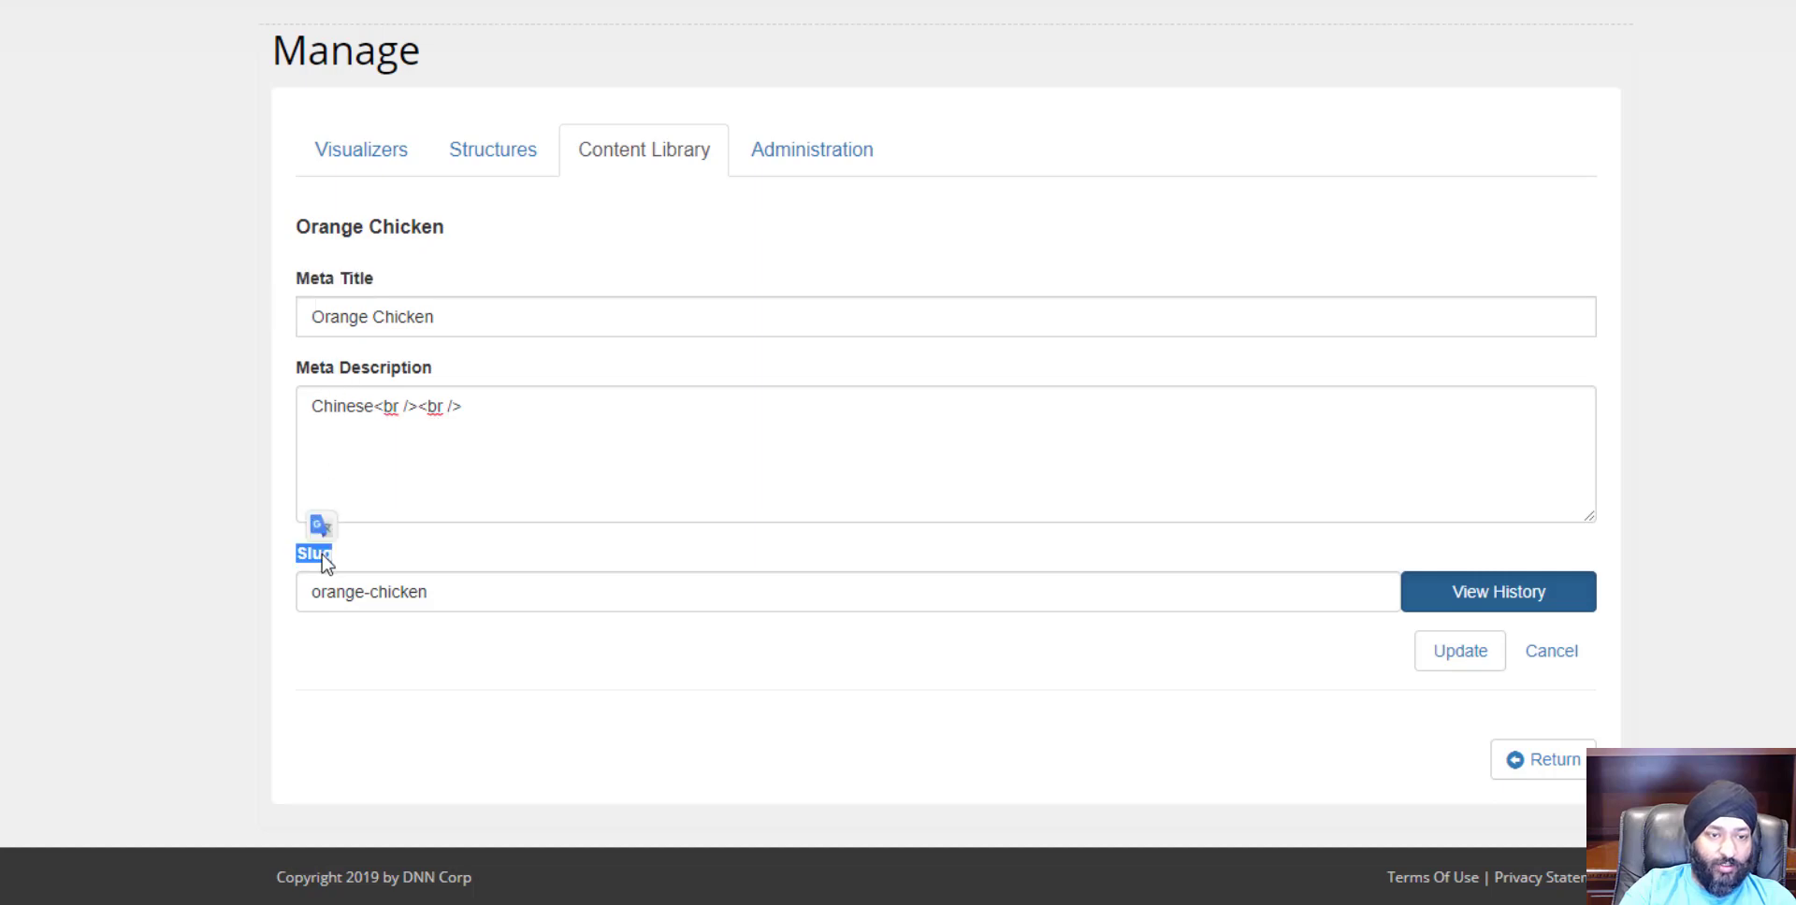
{"action": "left_click", "coordinate": [397, 538]}
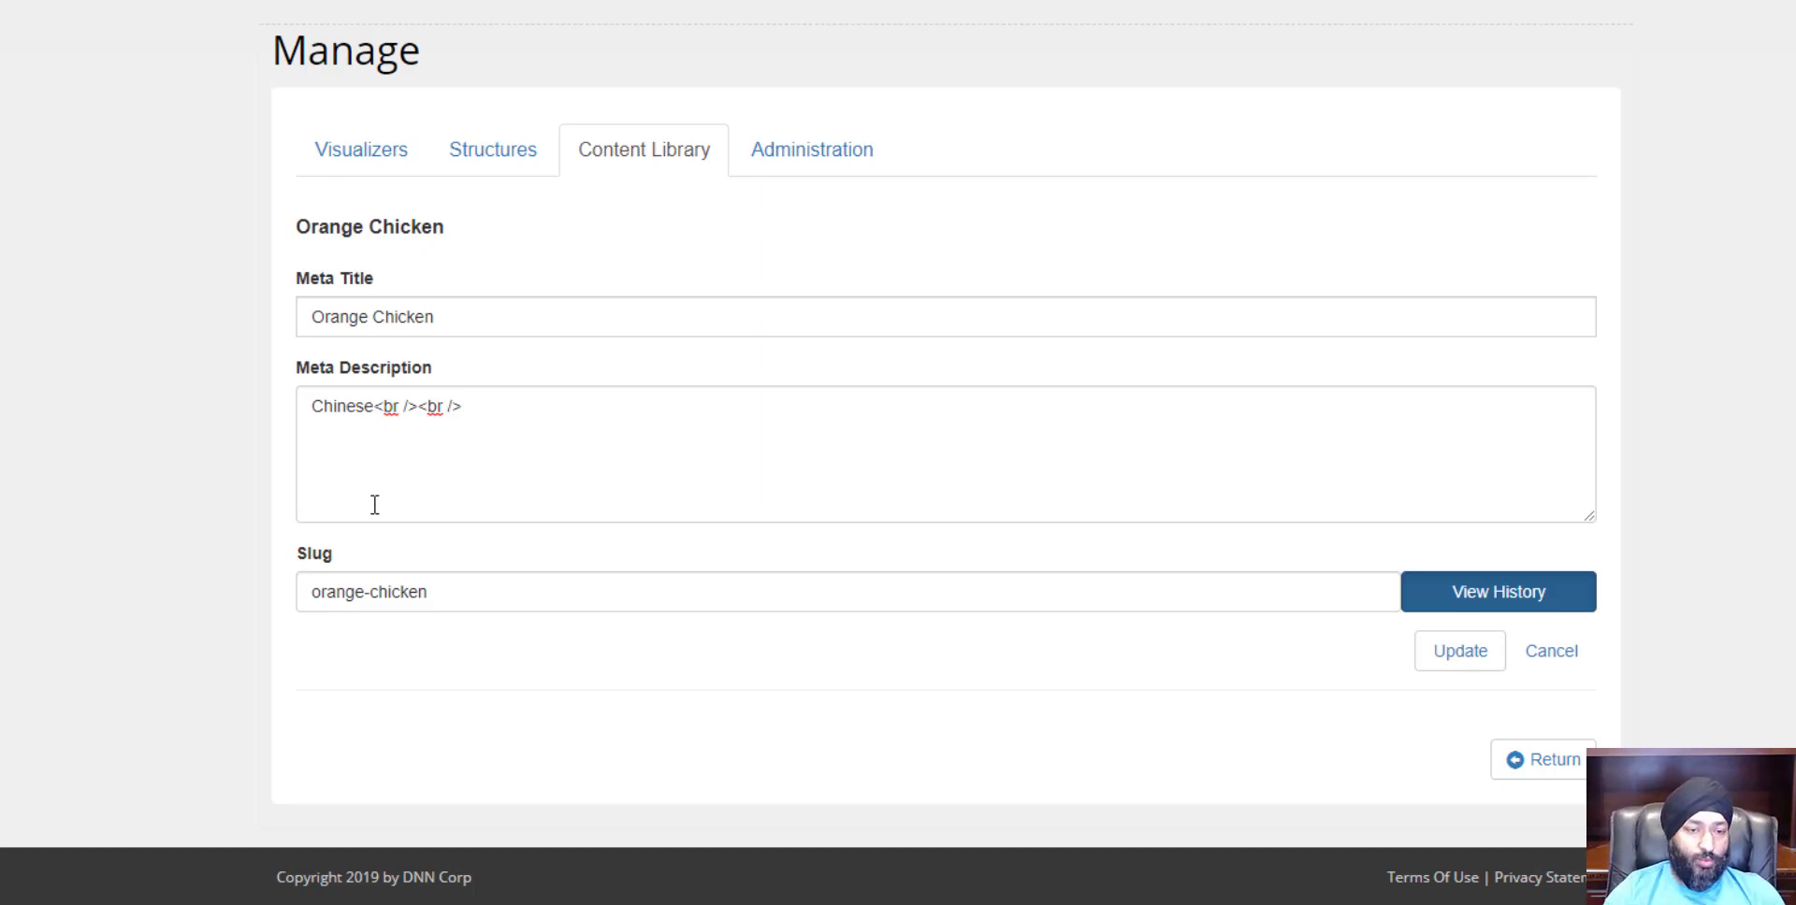
{"action": "left_click_drag", "start_coordinate": [421, 598], "coordinate": [260, 609]}
{"action": "left_click", "coordinate": [629, 633]}
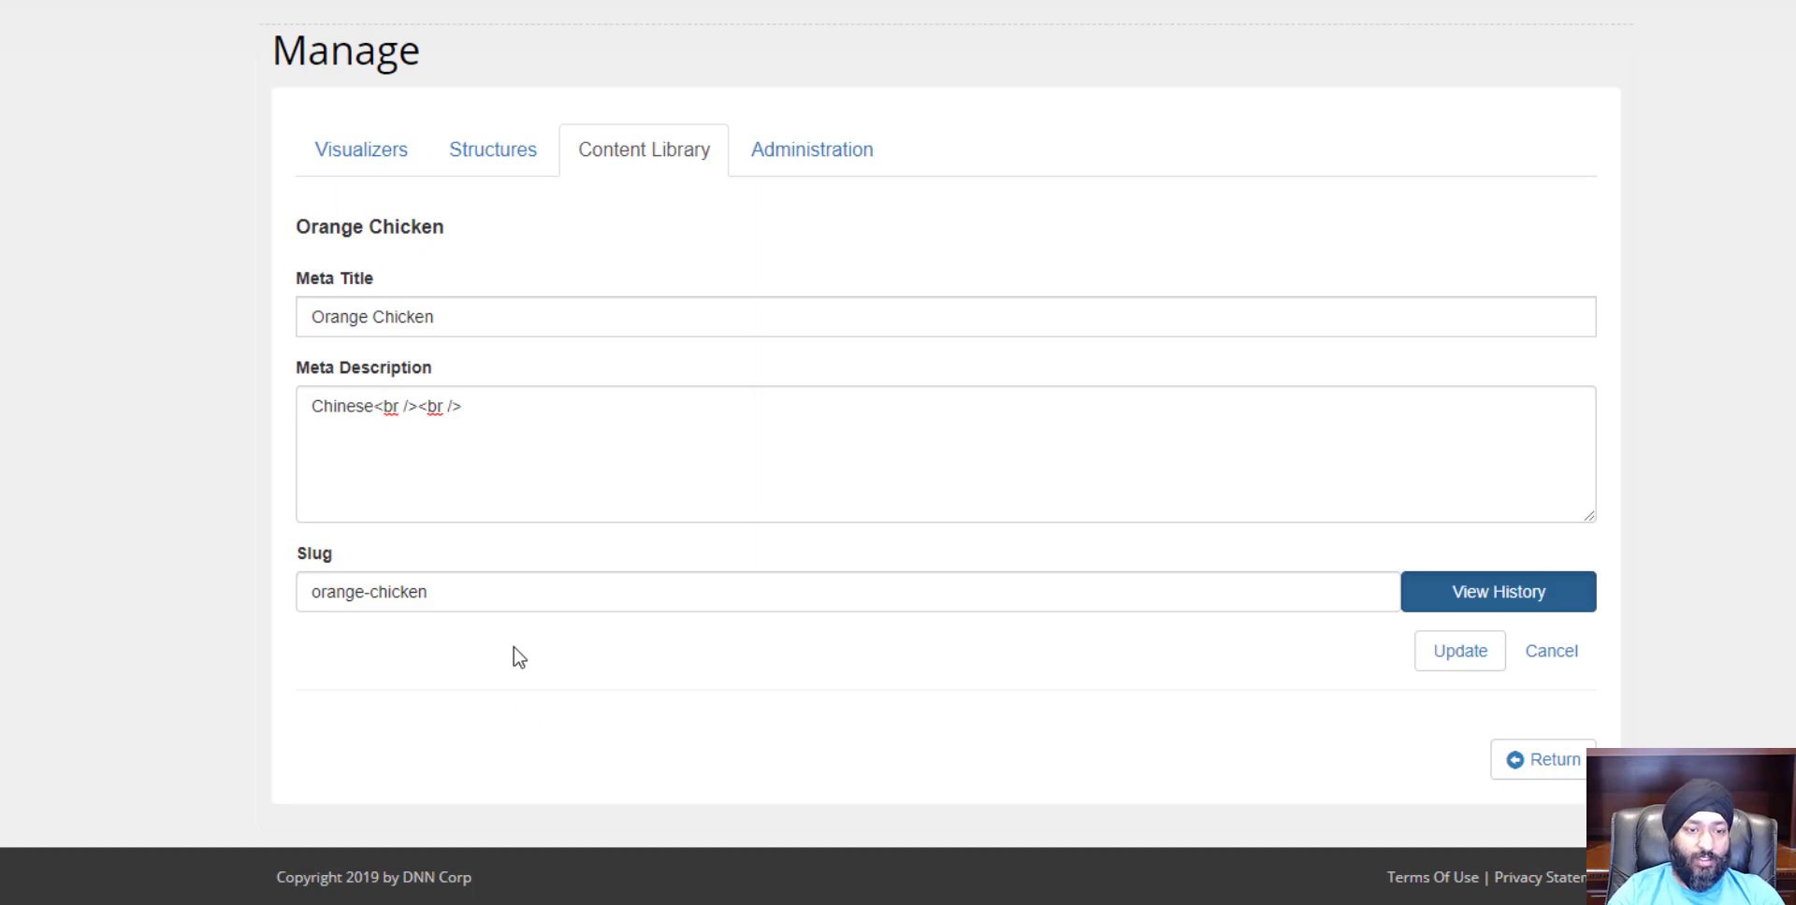
Leave the link settings without saving, search the content library for "orange" and clear the search.
{"action": "left_click", "coordinate": [1571, 652]}
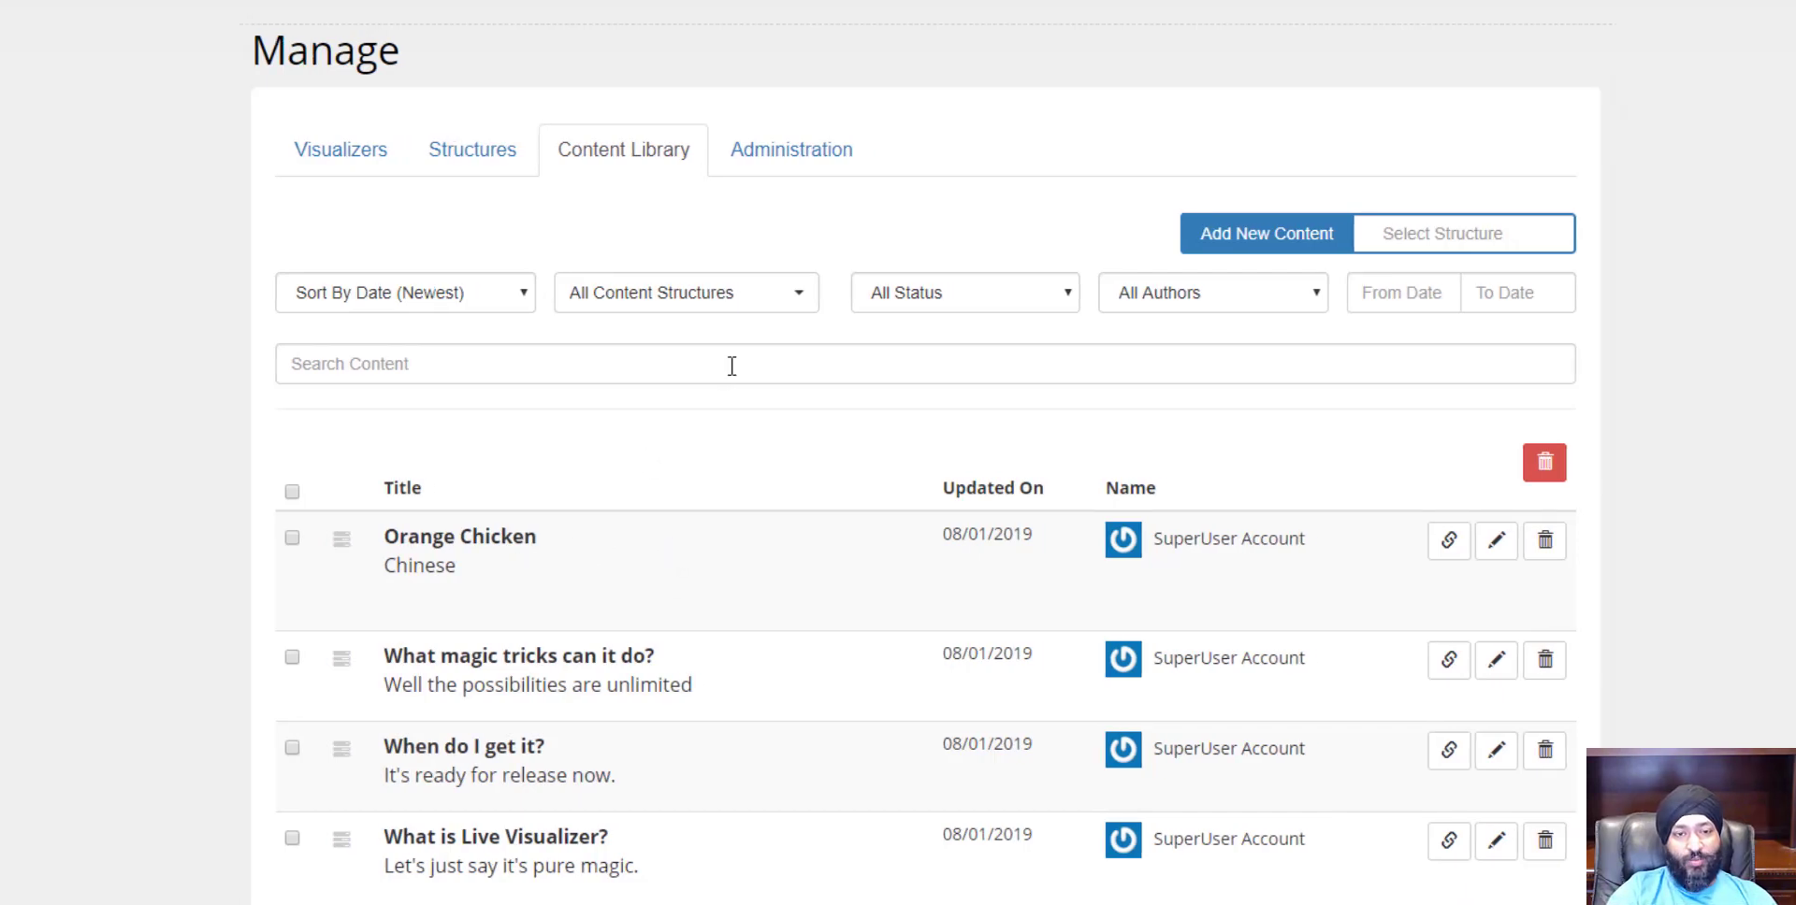
{"action": "left_click", "coordinate": [842, 365]}
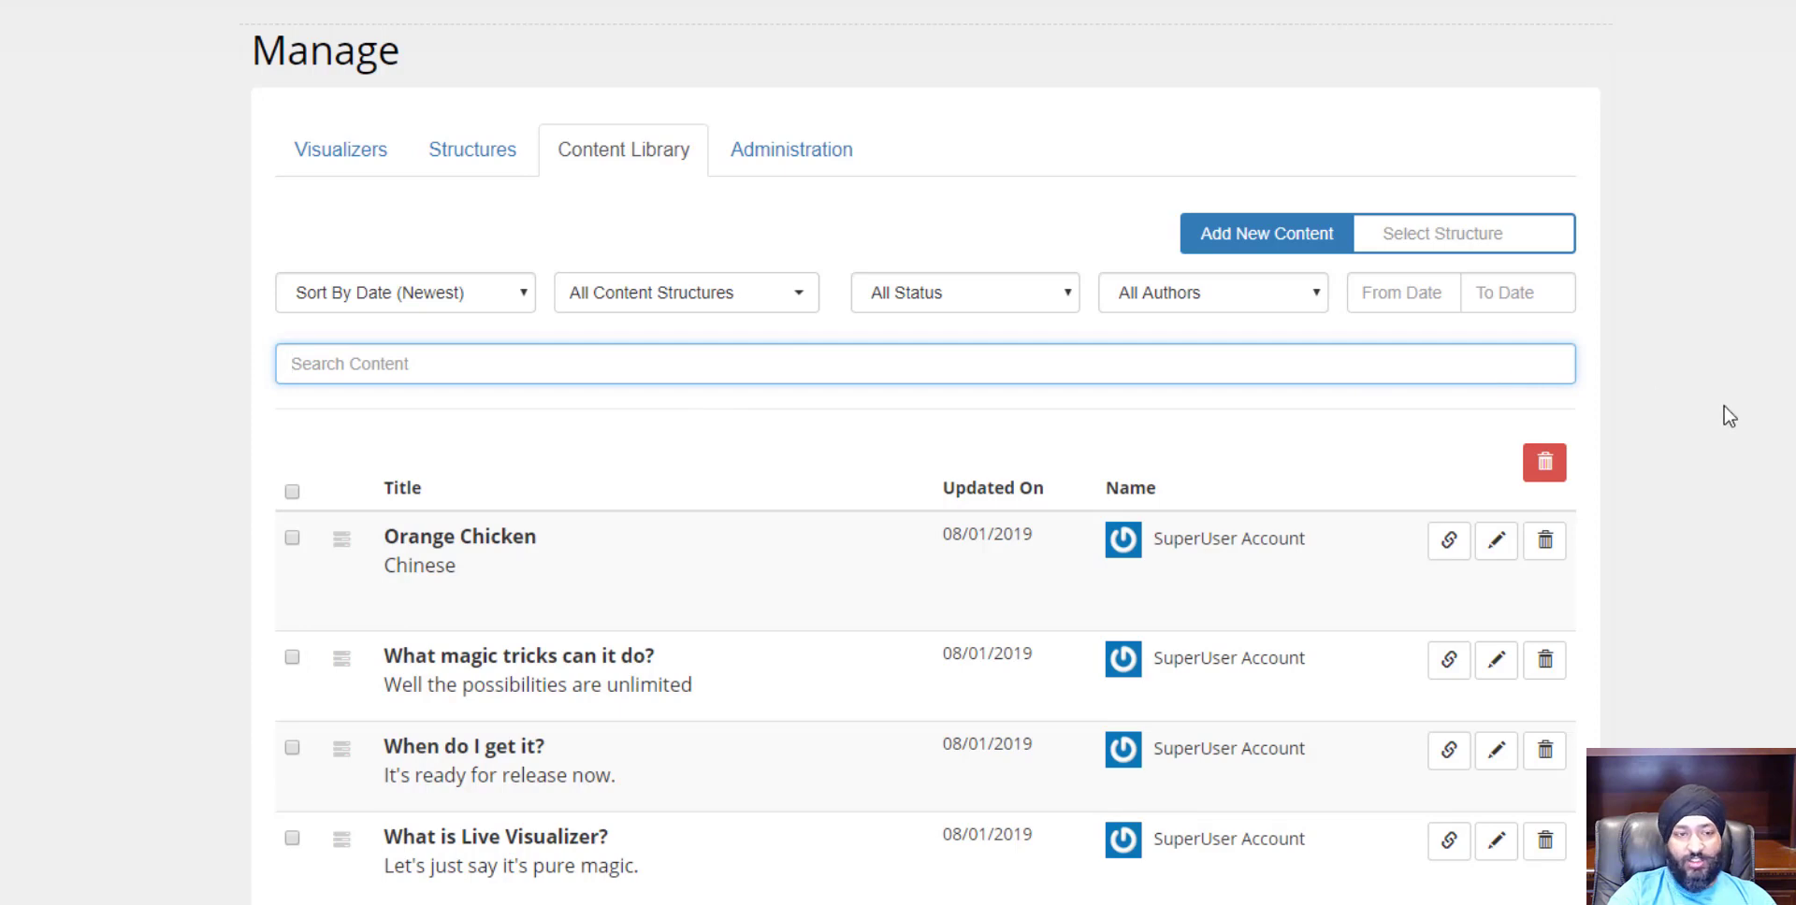
{"action": "type", "text": "orange"}
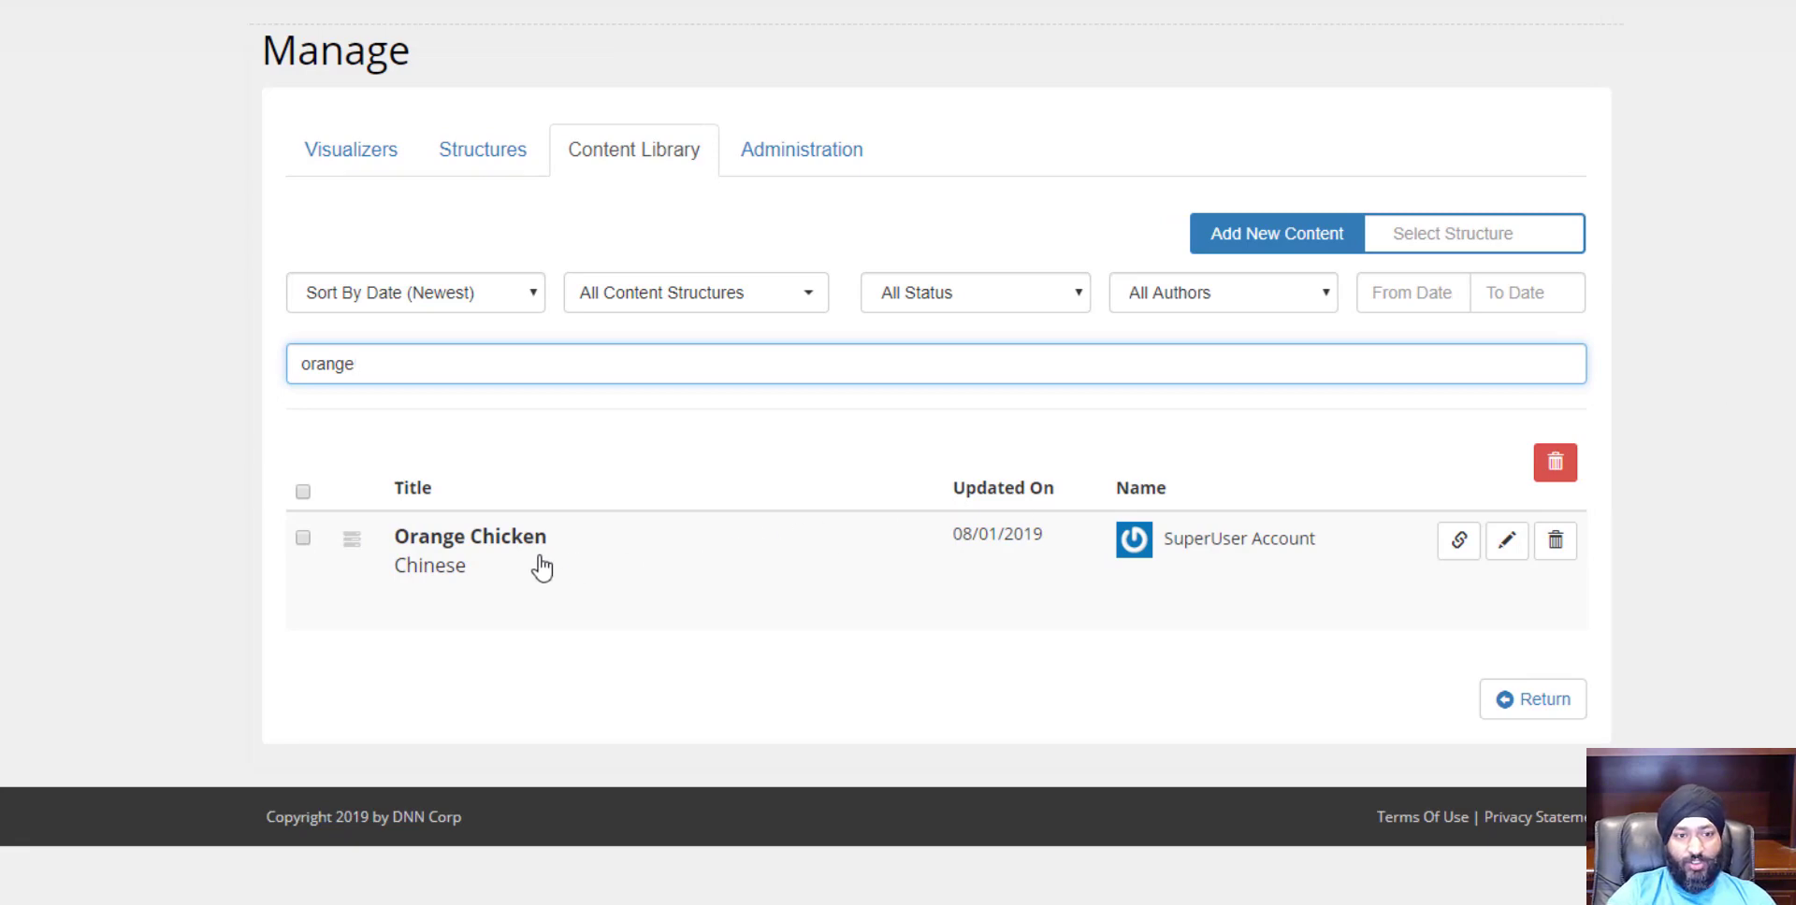
{"action": "key", "text": "ctrl+a"}
{"action": "key", "text": "BackSpace"}
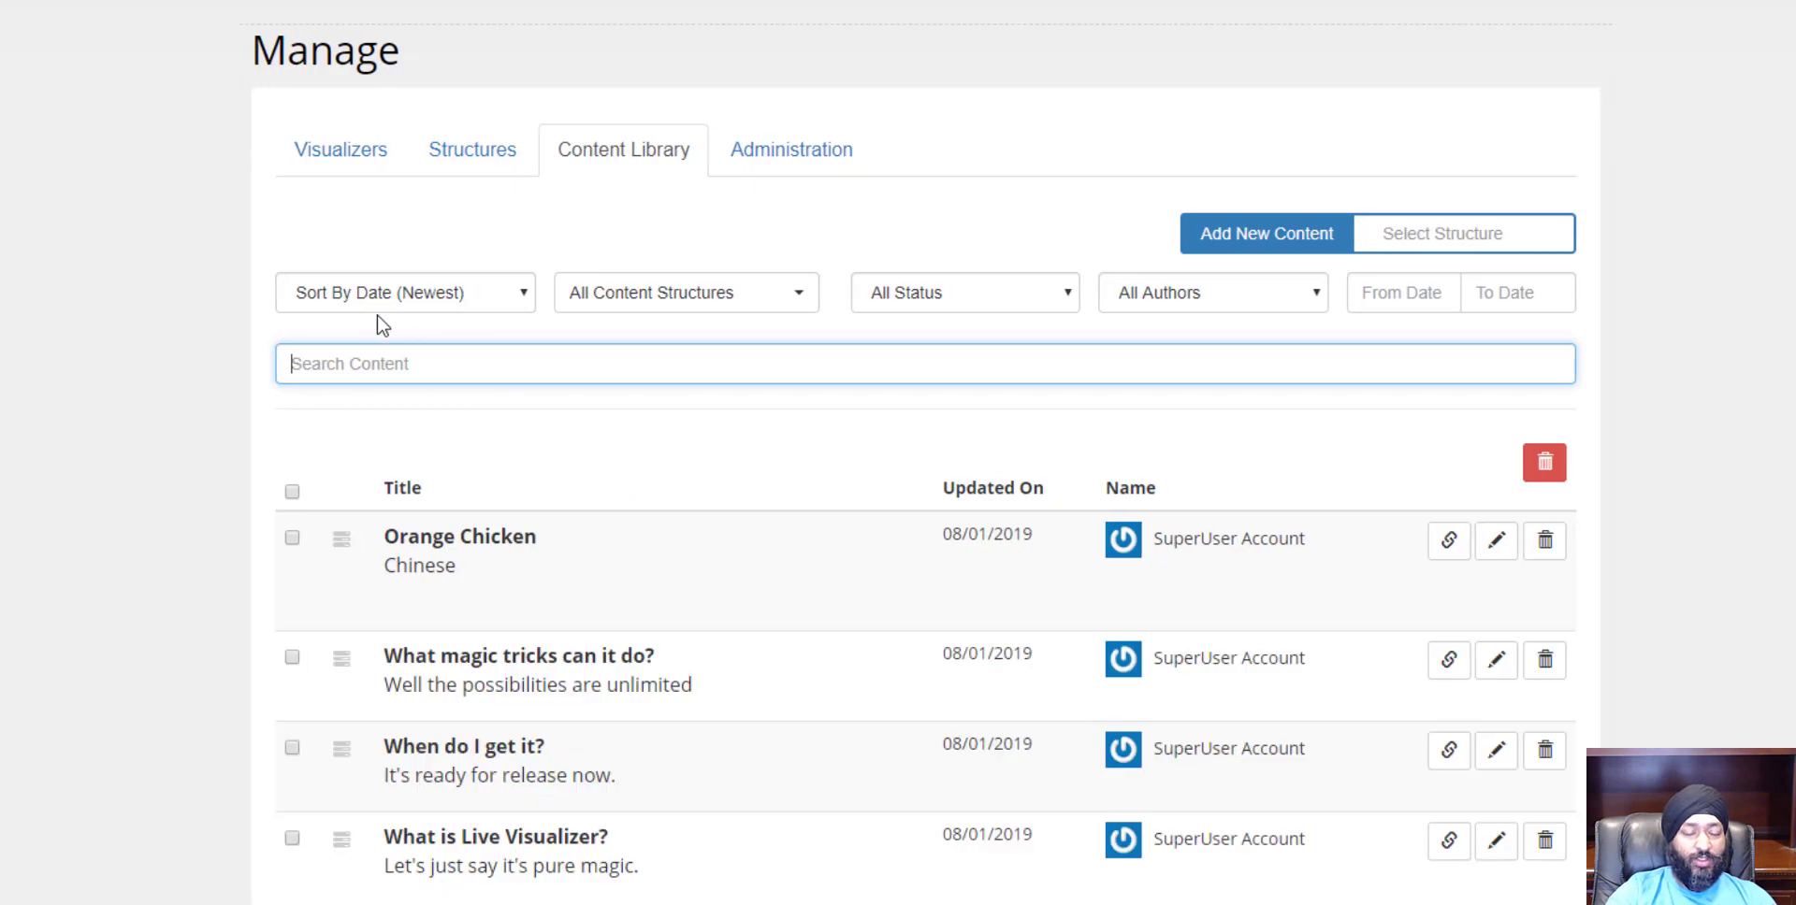
Check the date sorting options and filter the content library to the Recipes structure.
{"action": "left_click", "coordinate": [437, 302]}
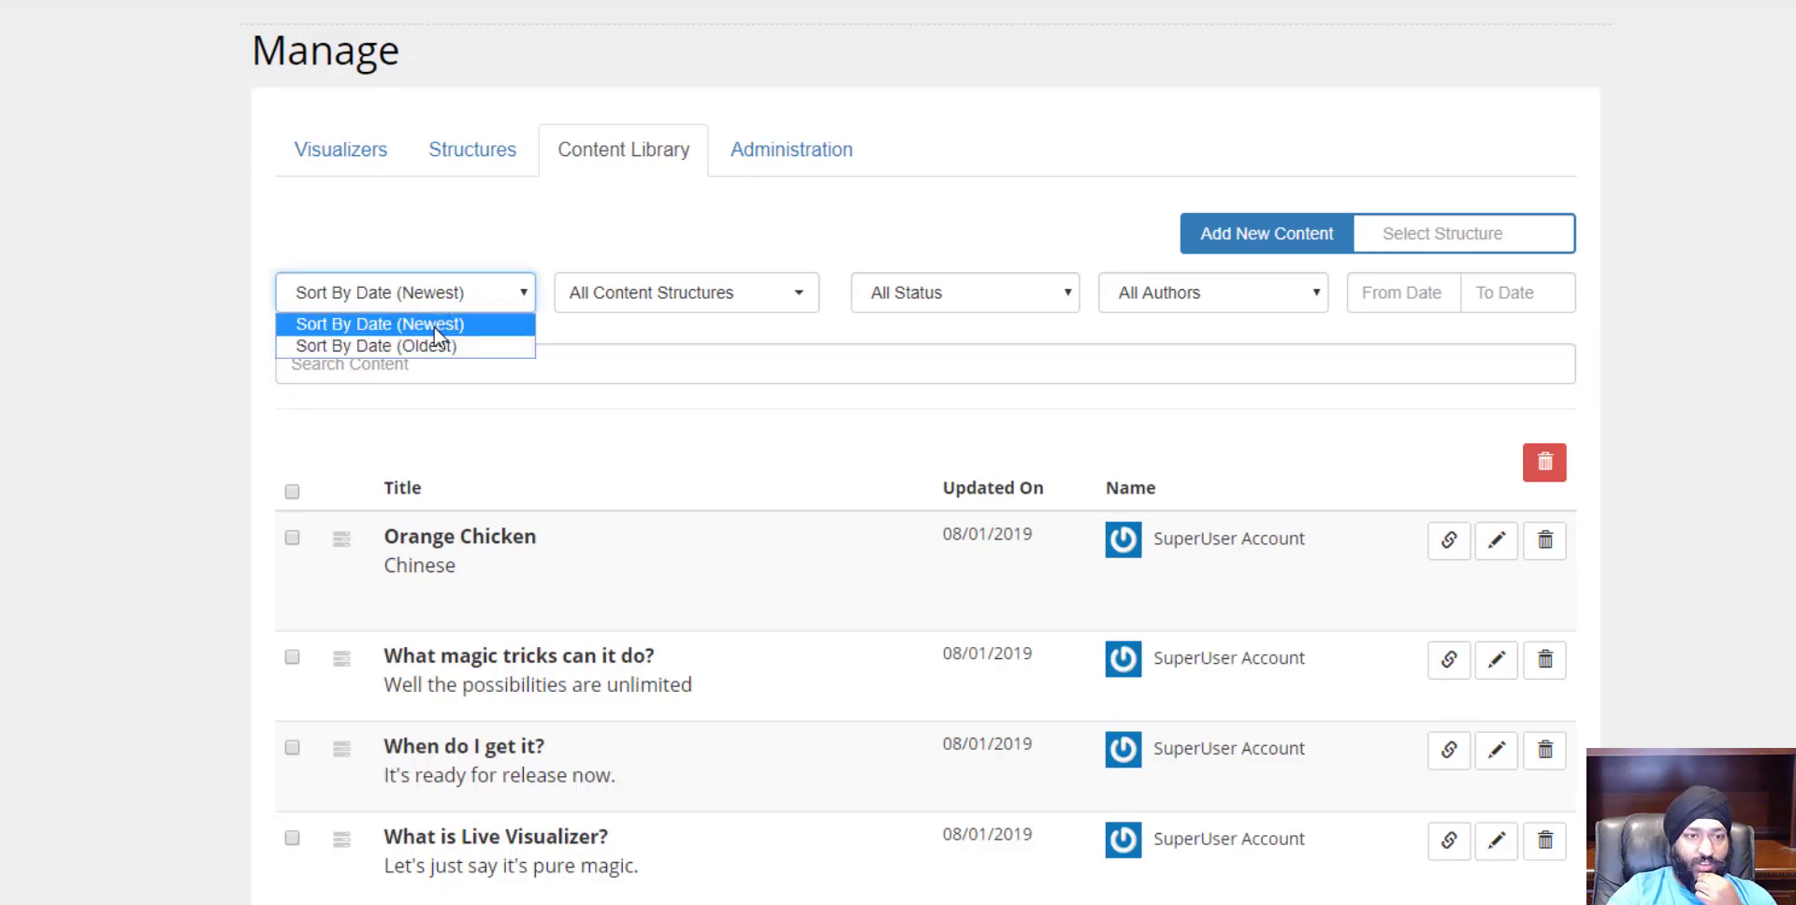
{"action": "left_click", "coordinate": [469, 240]}
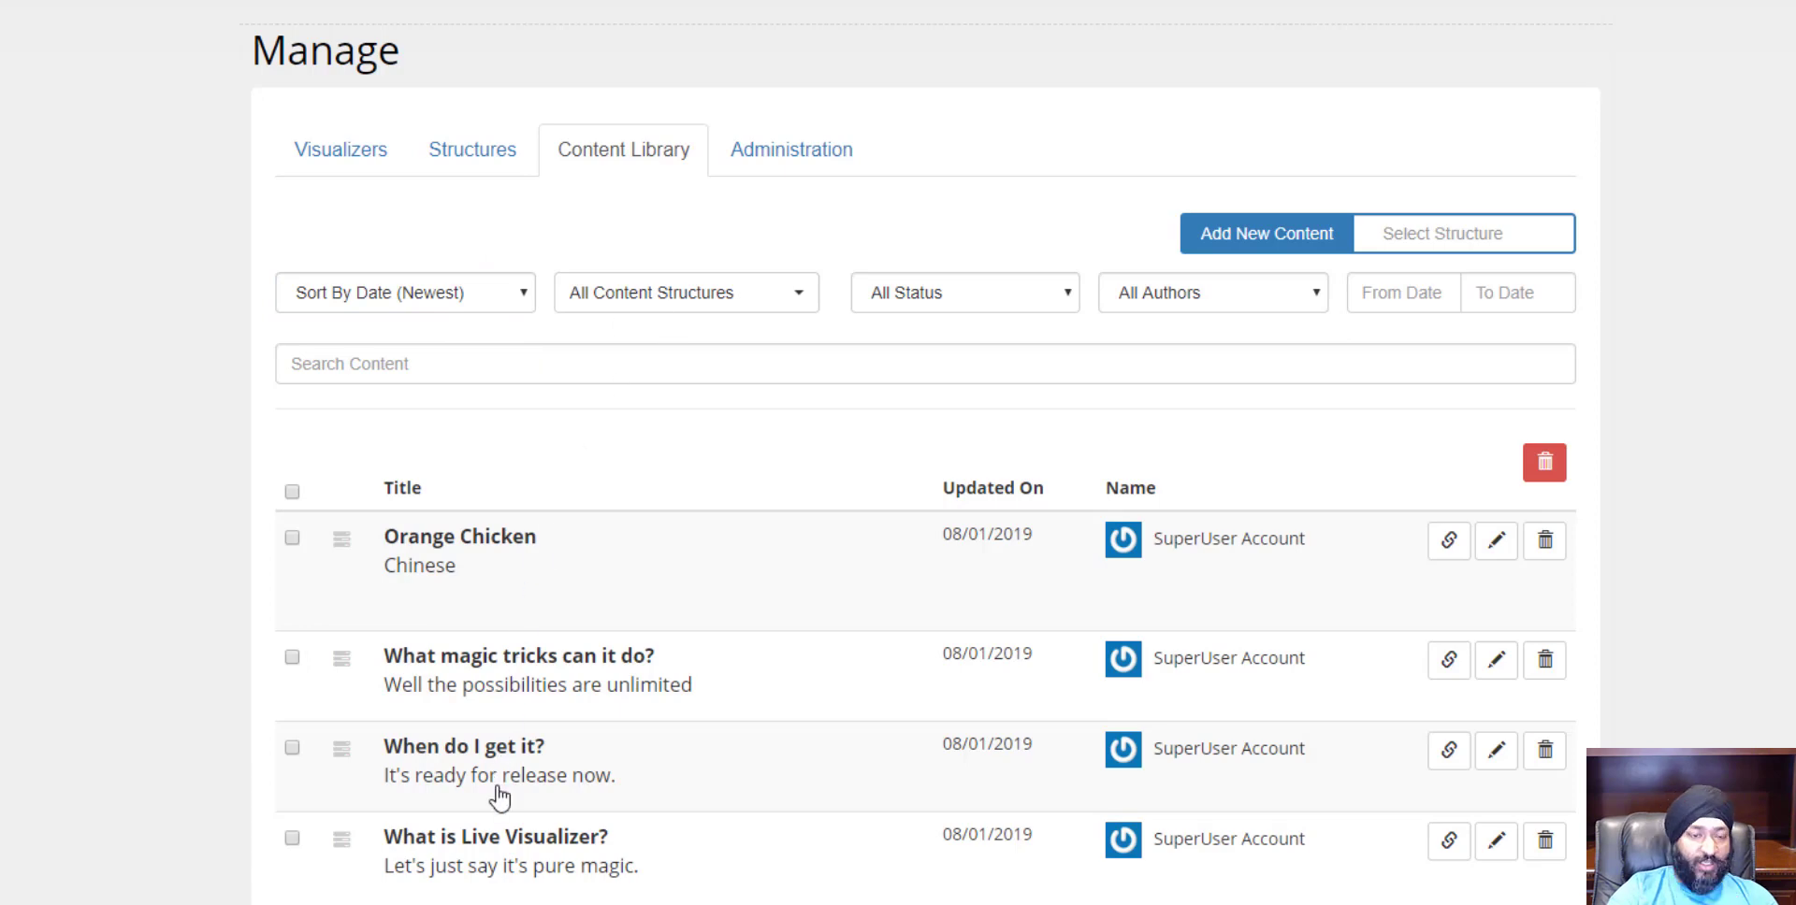
{"action": "left_click", "coordinate": [653, 298]}
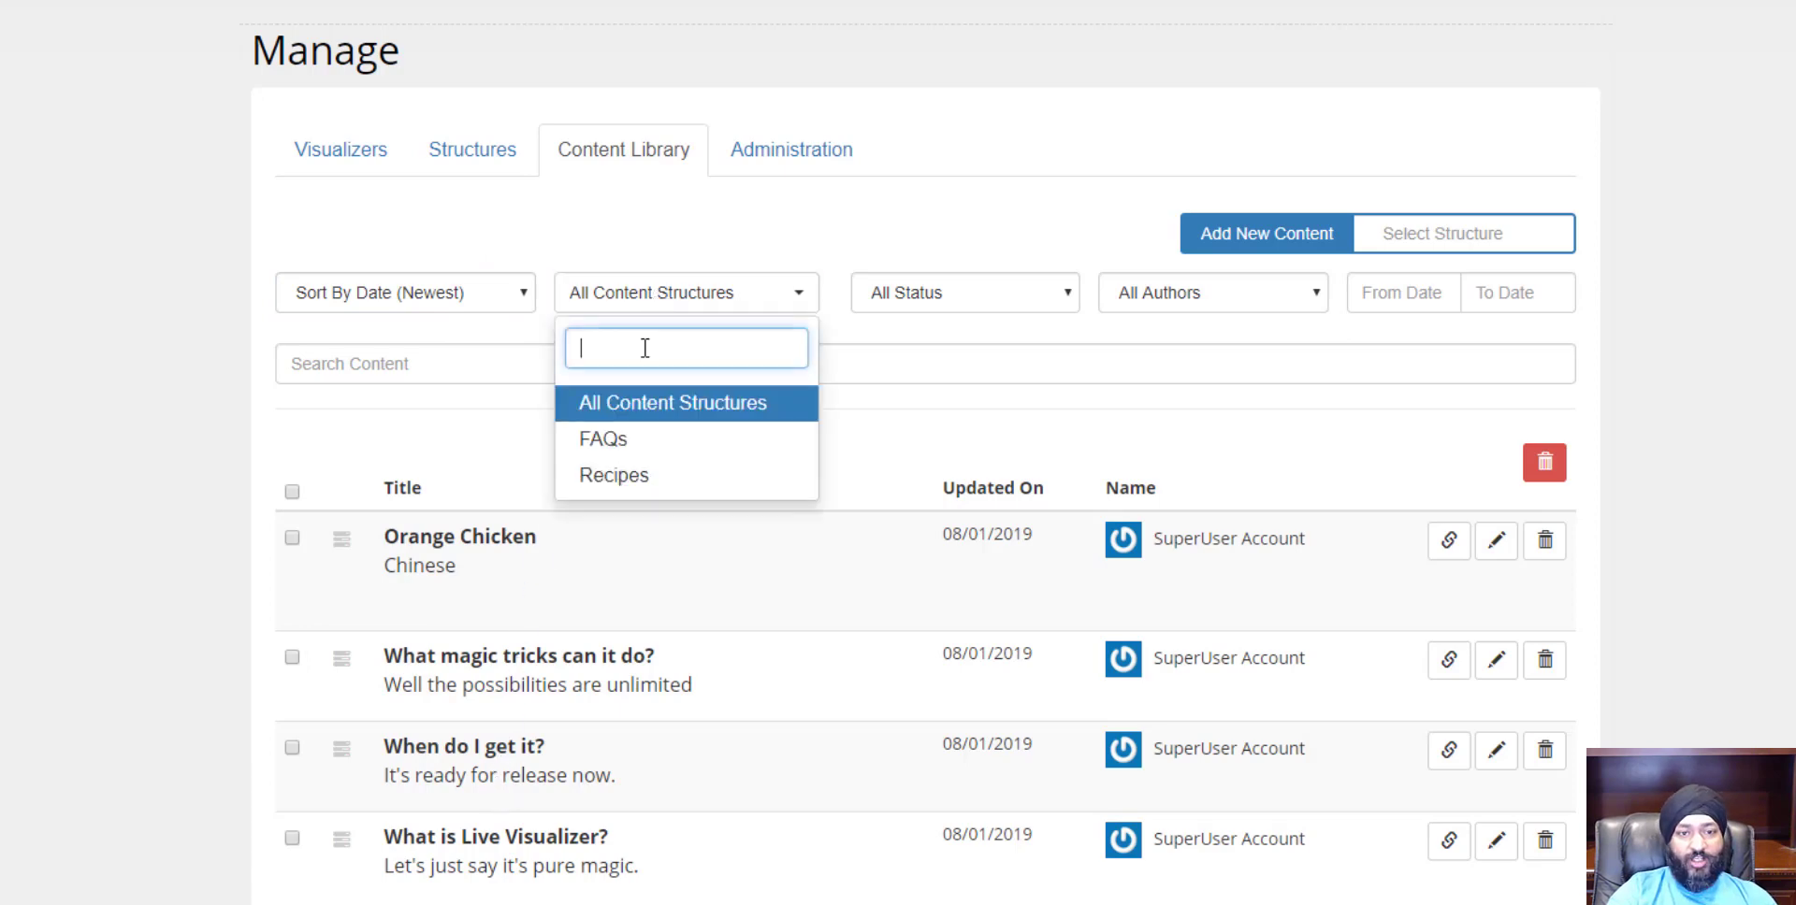
{"action": "left_click", "coordinate": [632, 482]}
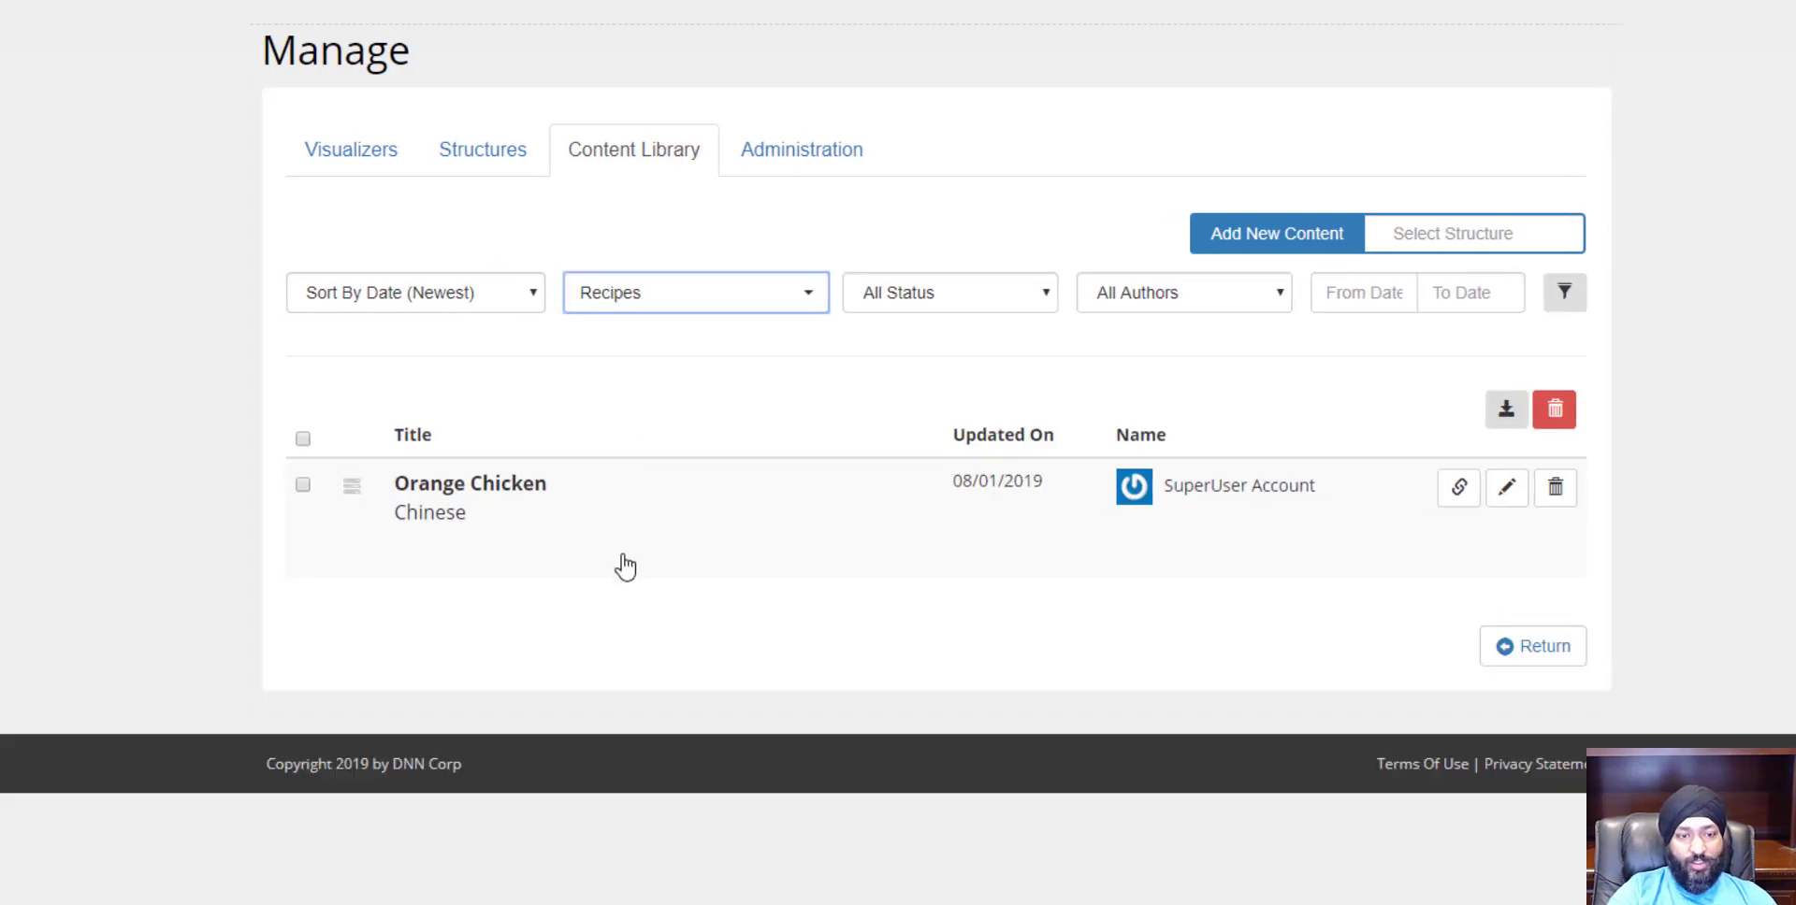
{"action": "left_click", "coordinate": [729, 614]}
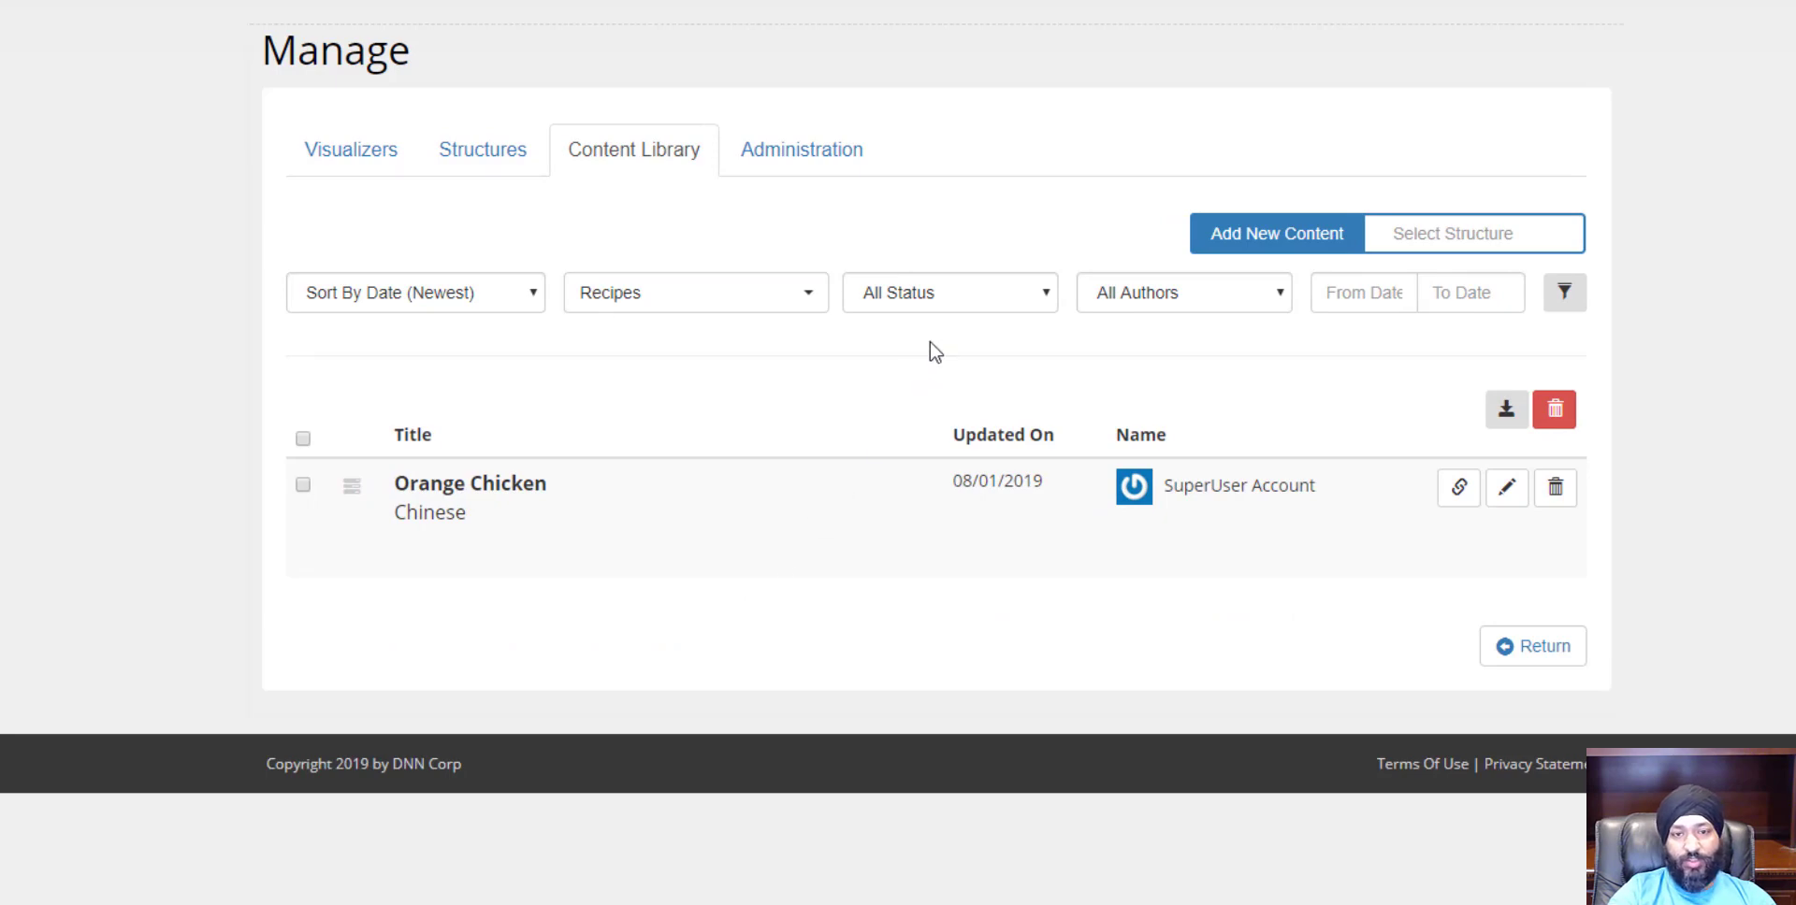
Look through the status, author, from-date and to-date filters without changing them.
{"action": "left_click", "coordinate": [973, 302]}
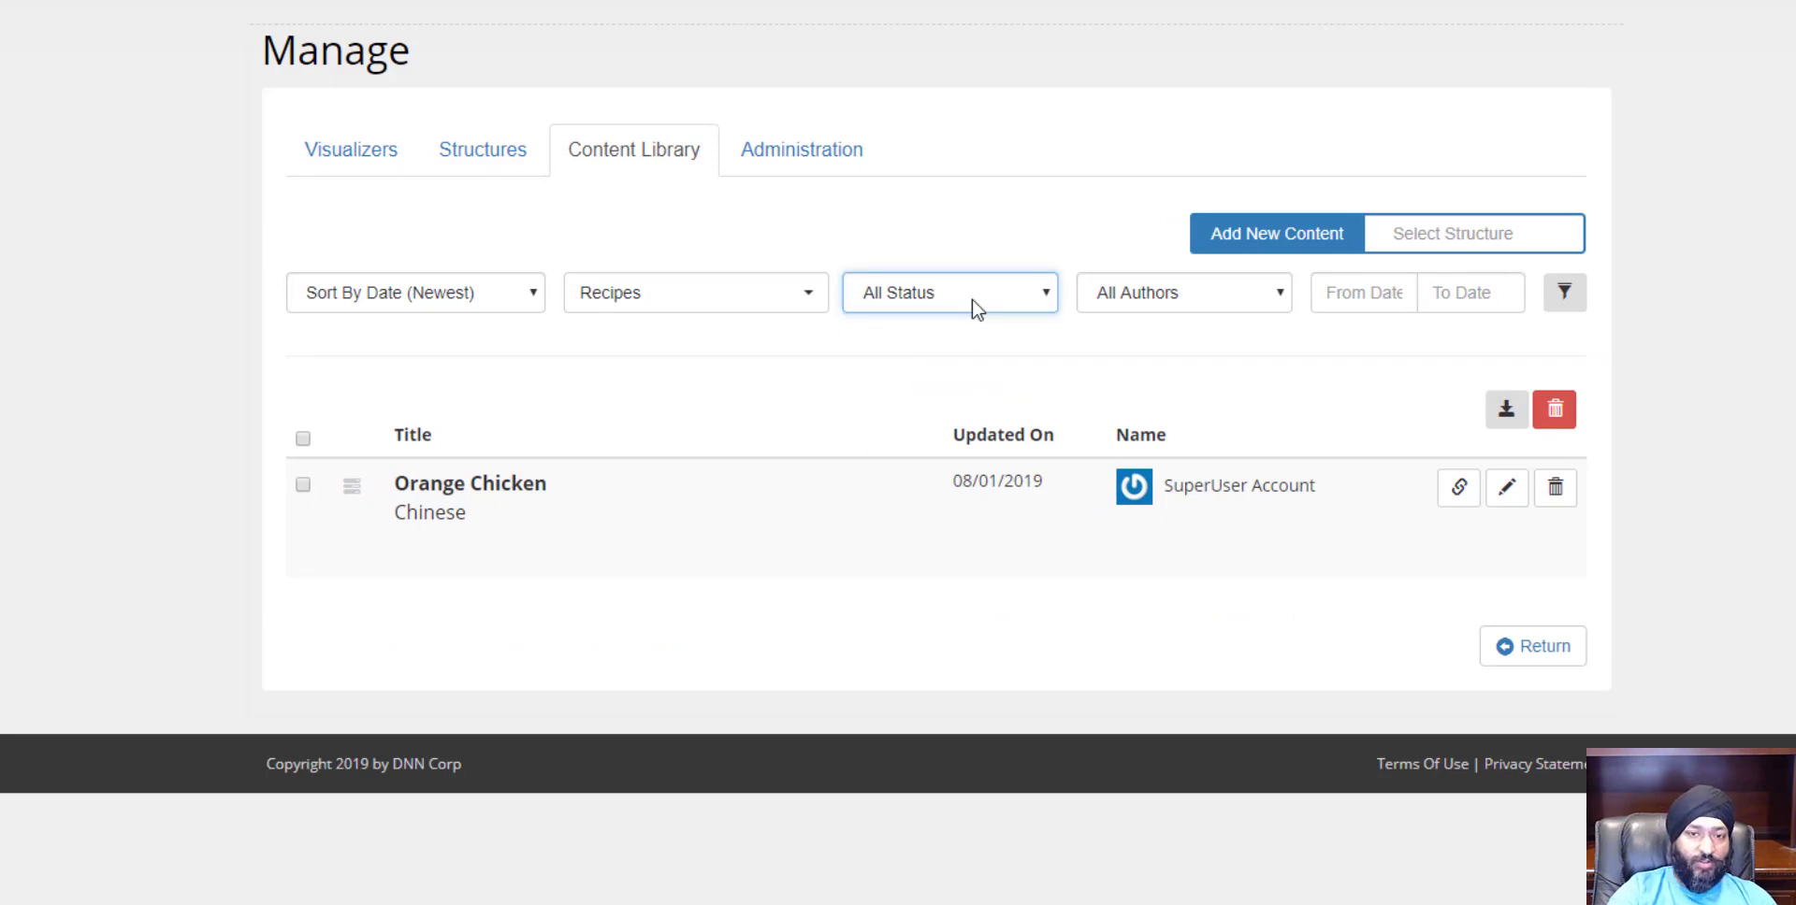
{"action": "left_click", "coordinate": [1182, 296]}
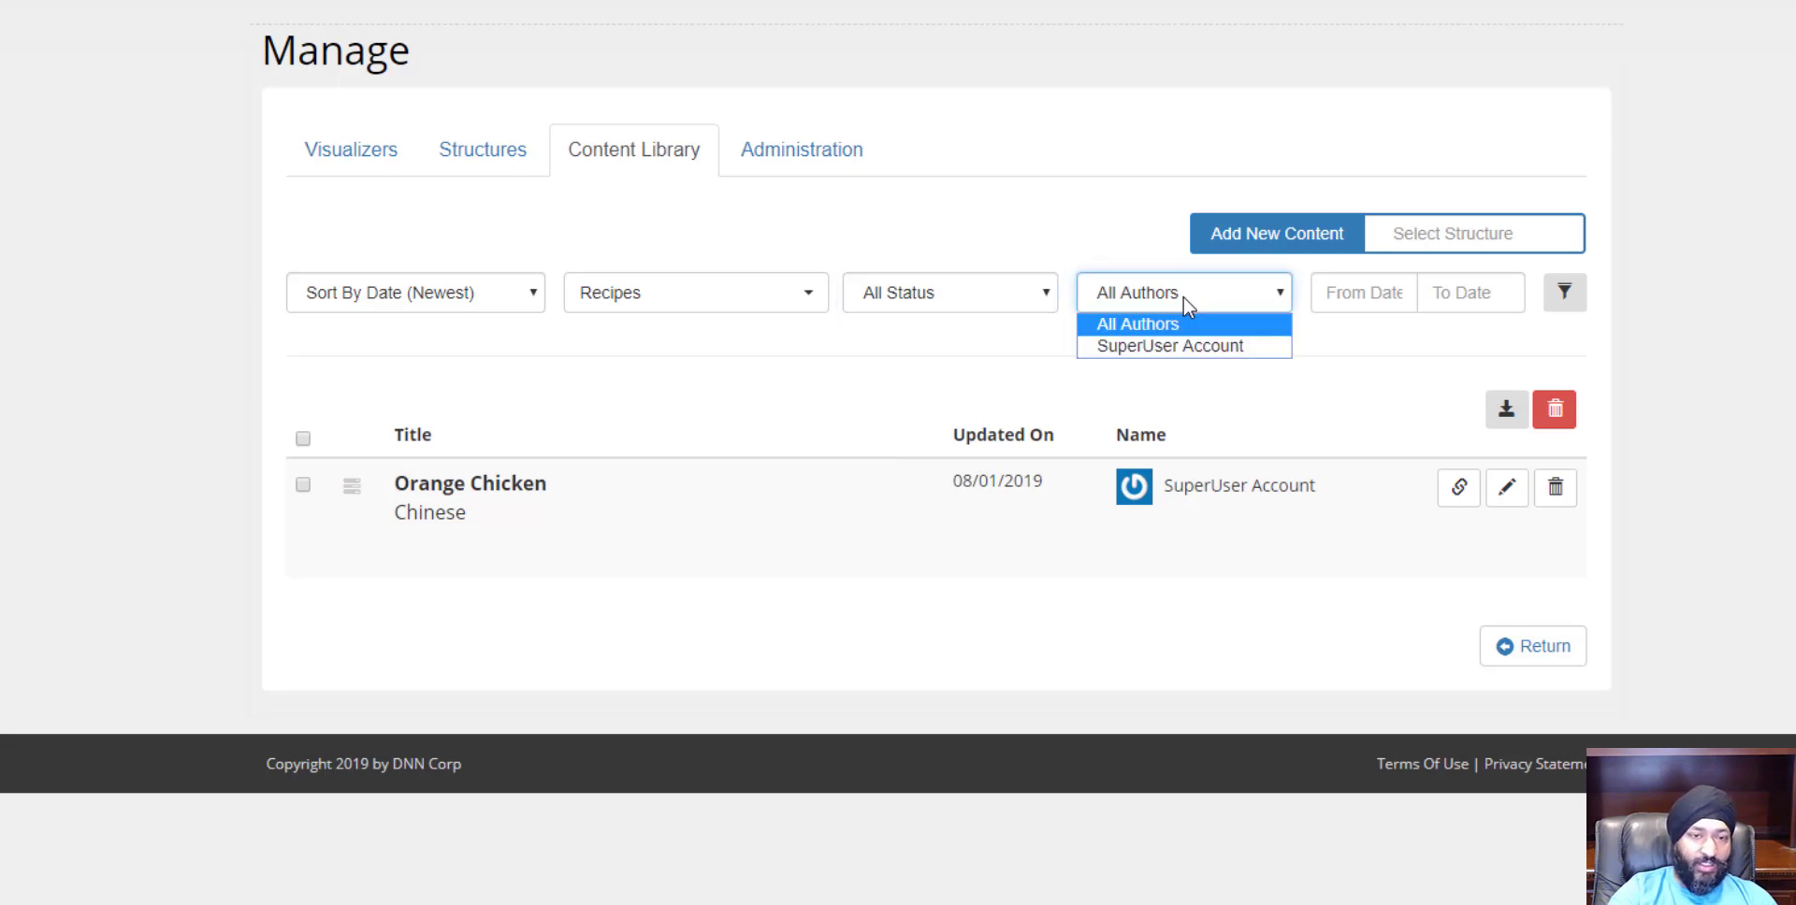
{"action": "left_click", "coordinate": [1183, 296]}
{"action": "left_click", "coordinate": [1316, 293]}
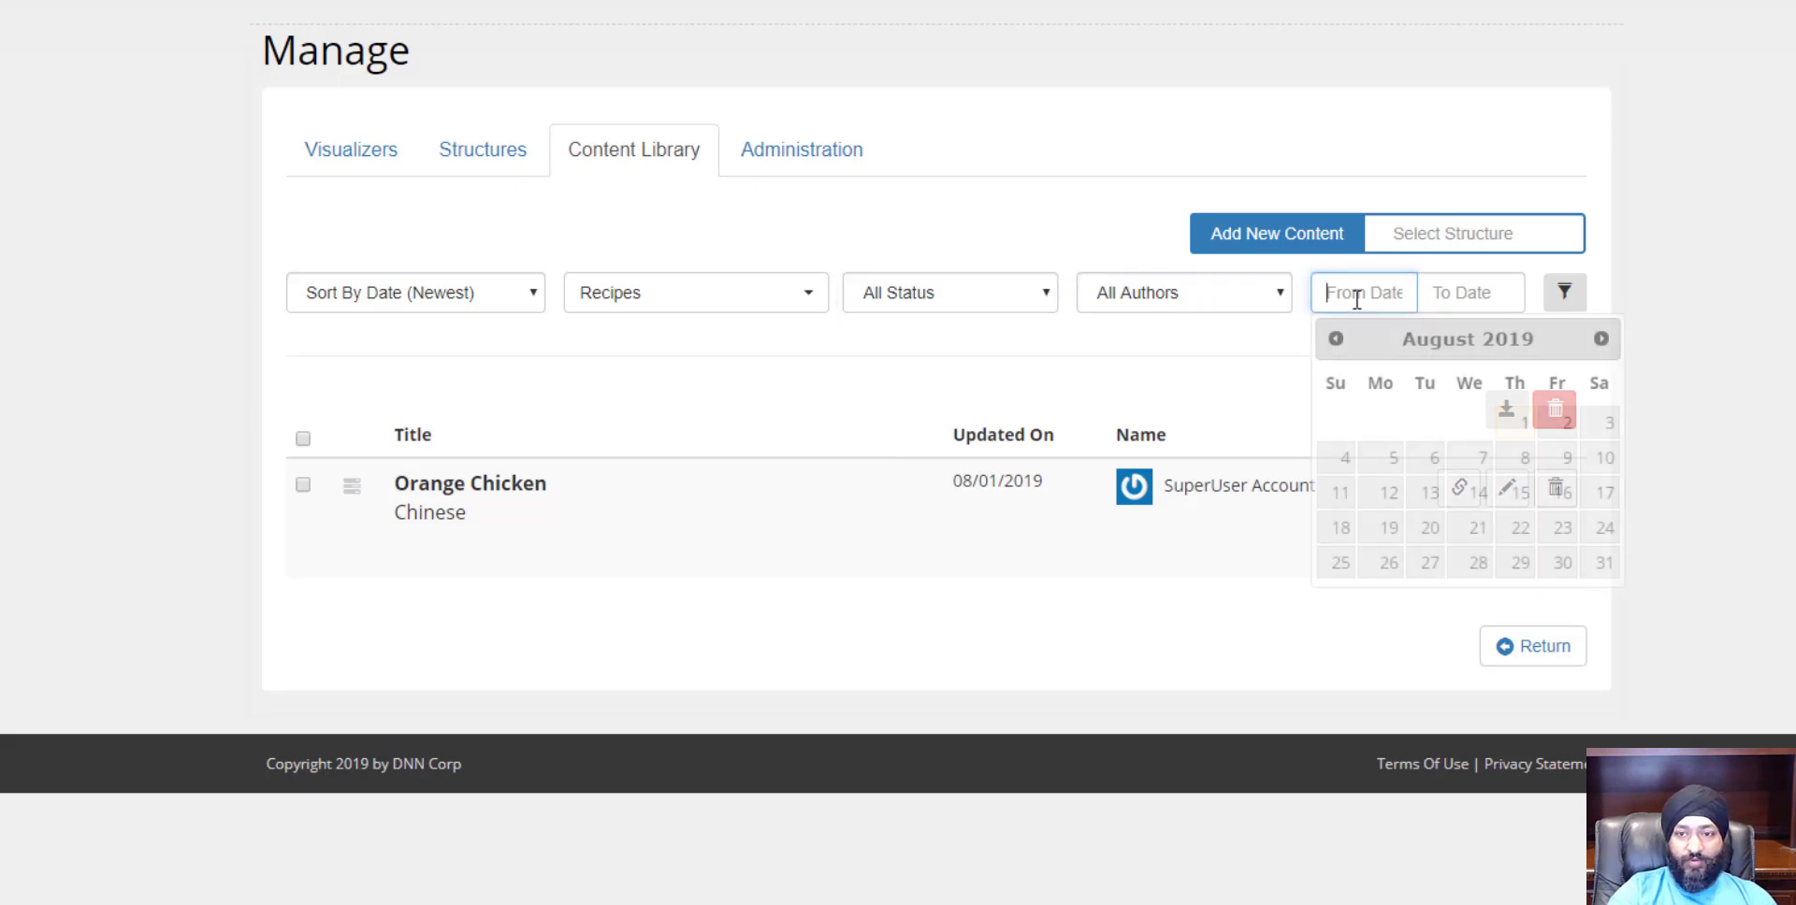
{"action": "left_click", "coordinate": [1438, 297]}
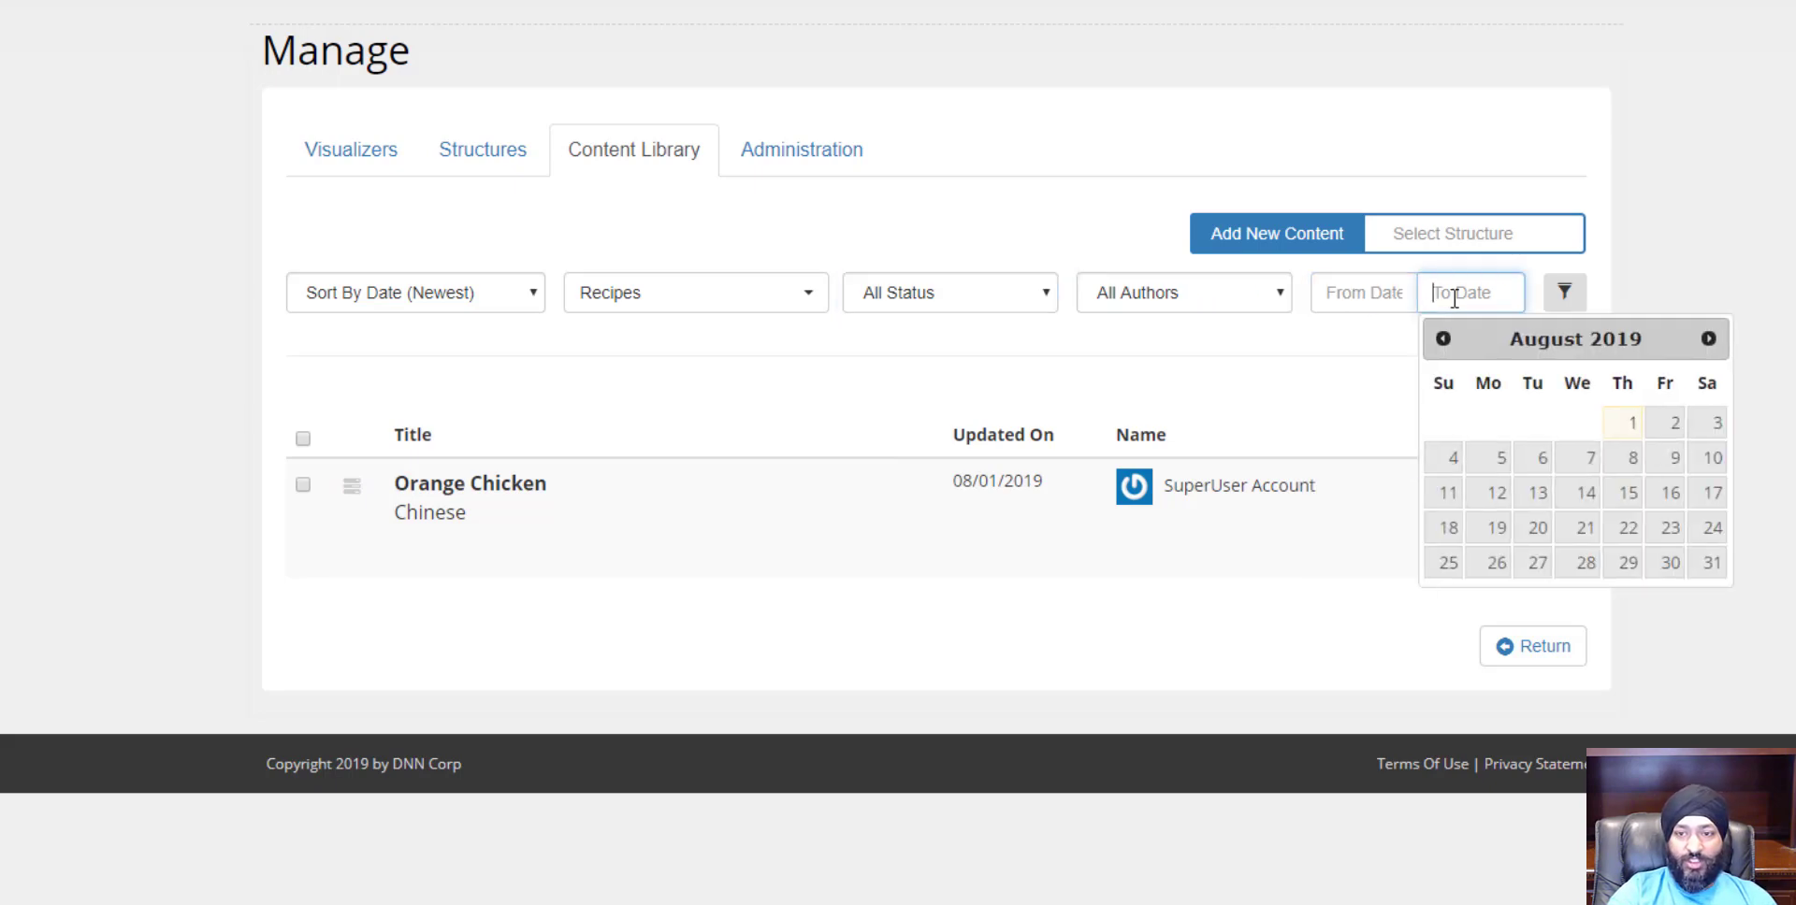
Open the advanced filter conditions and set the first one to Cuisine, Is Selected, Chinese.
{"action": "left_click", "coordinate": [1563, 294]}
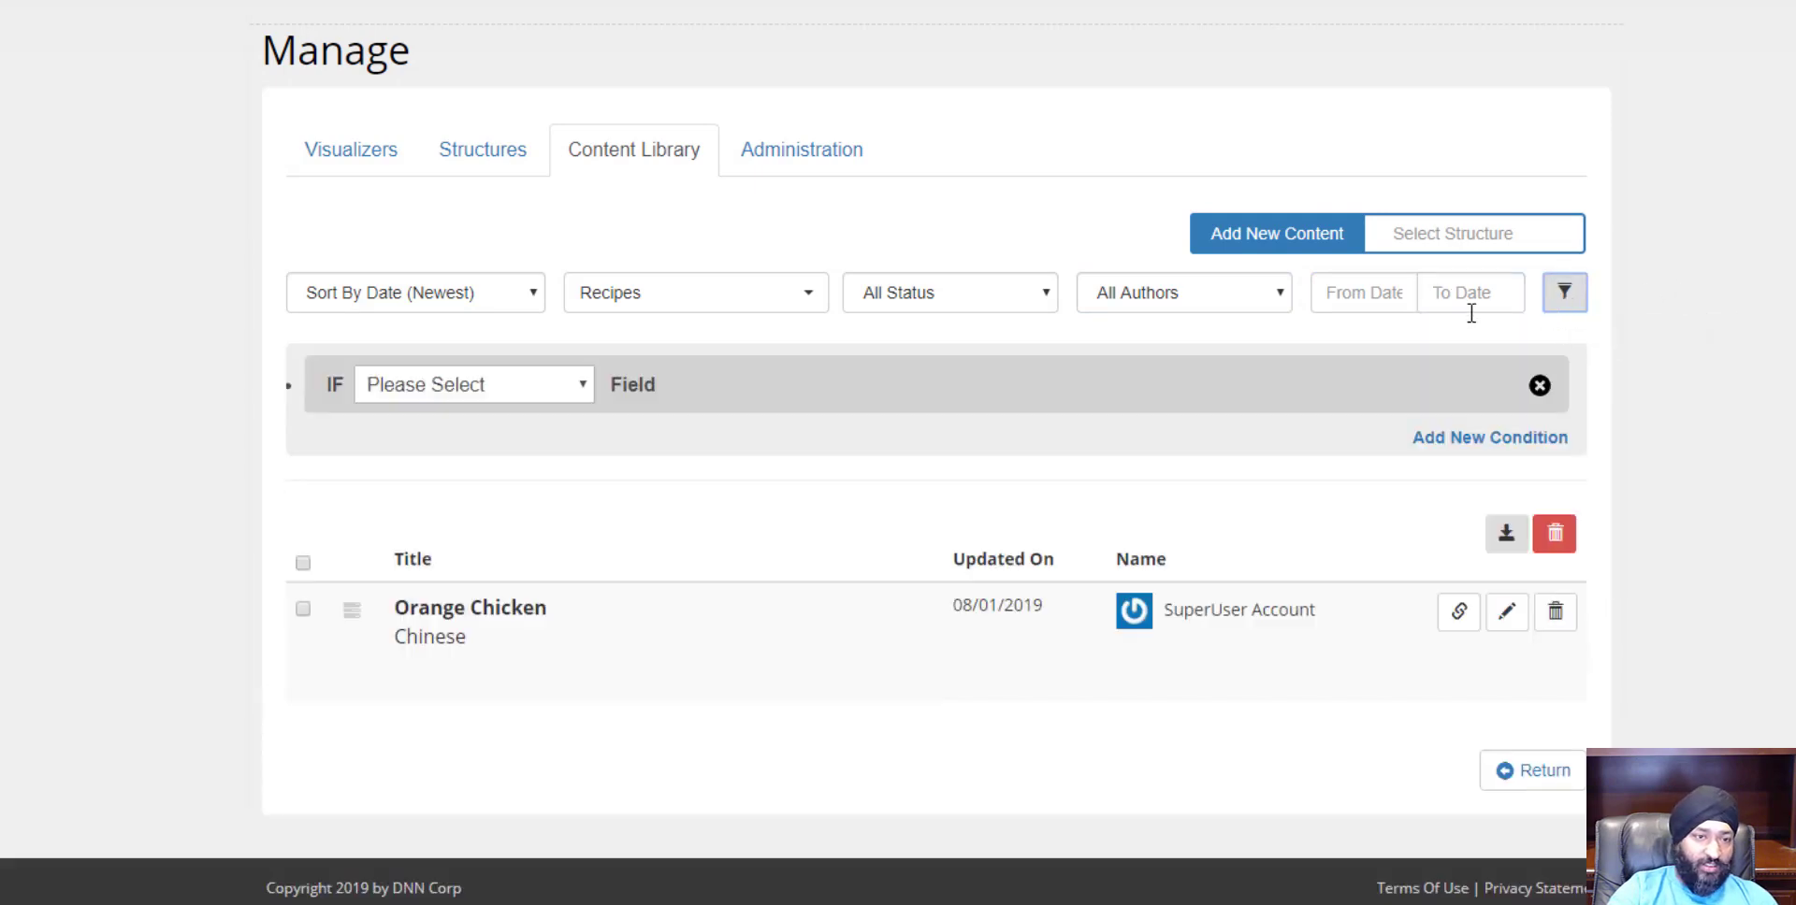
{"action": "left_click", "coordinate": [540, 387]}
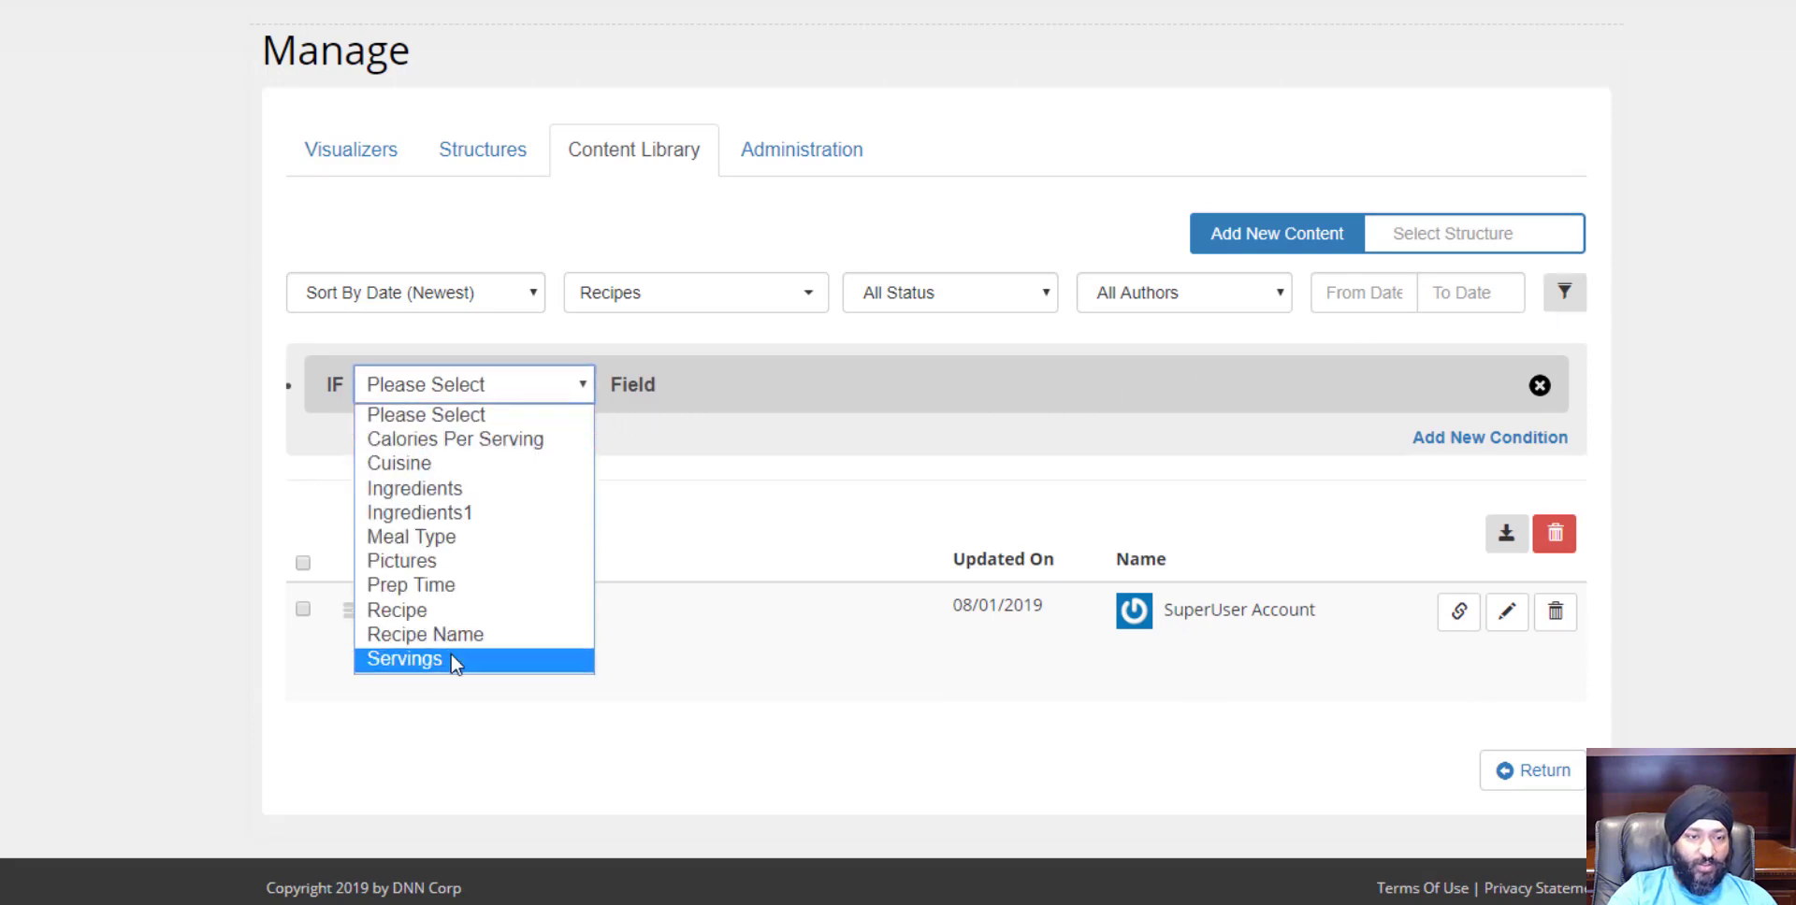
{"action": "left_click", "coordinate": [470, 468]}
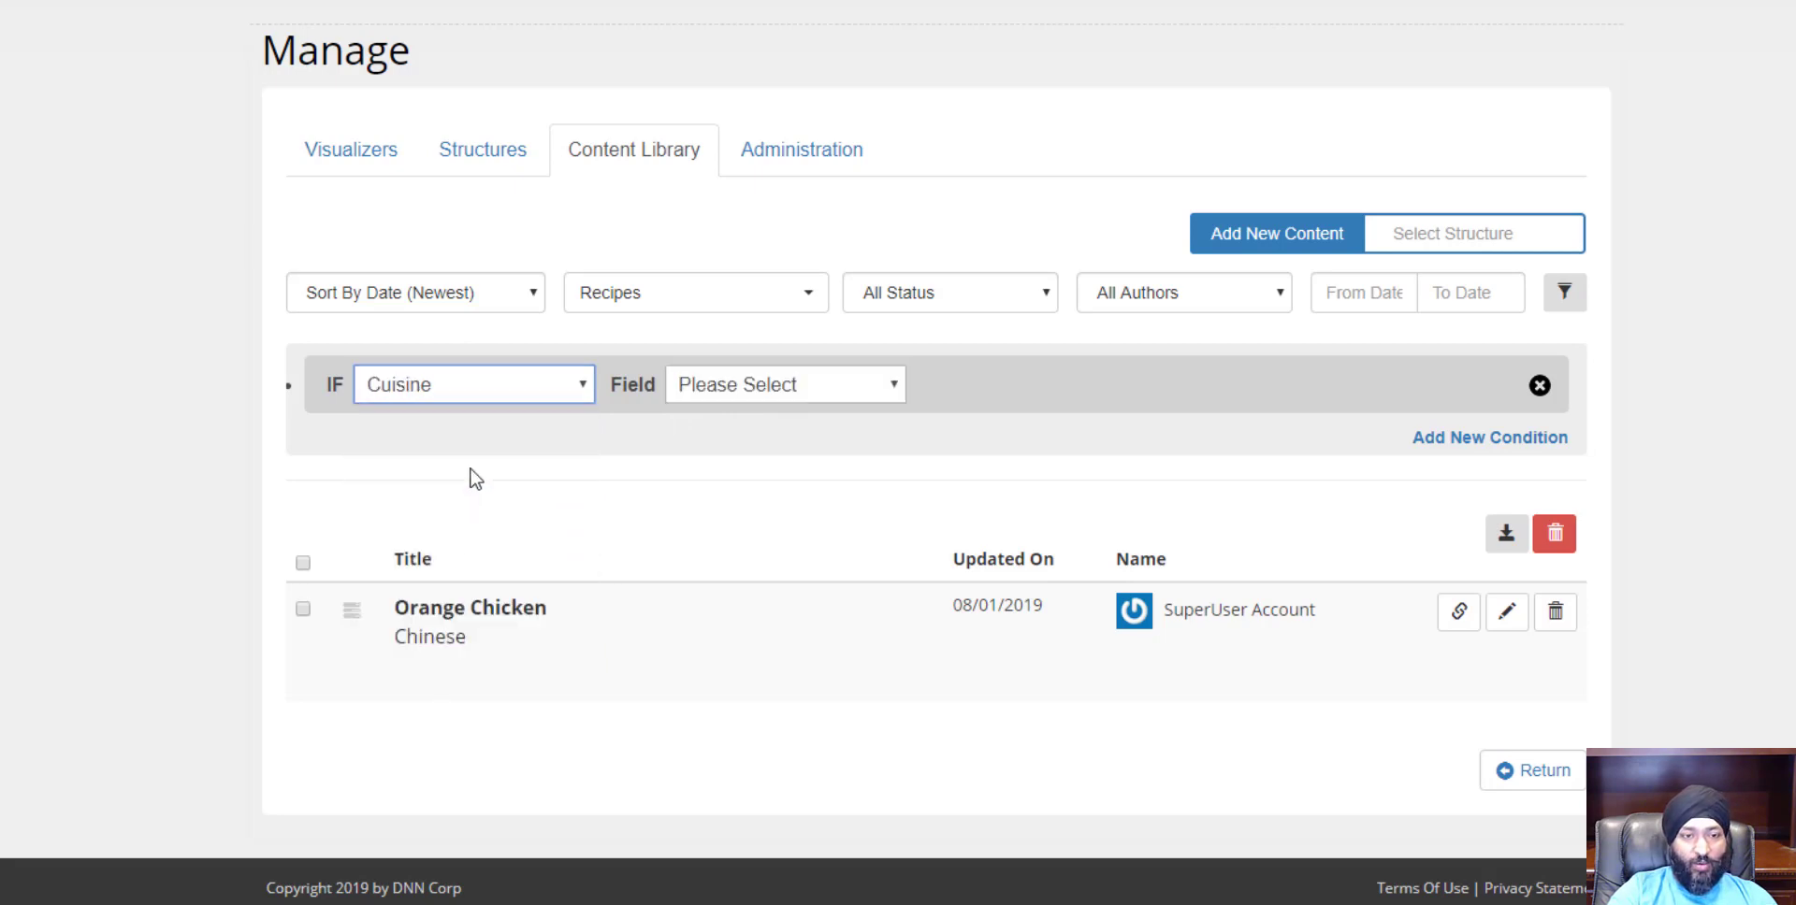
{"action": "left_click", "coordinate": [767, 386]}
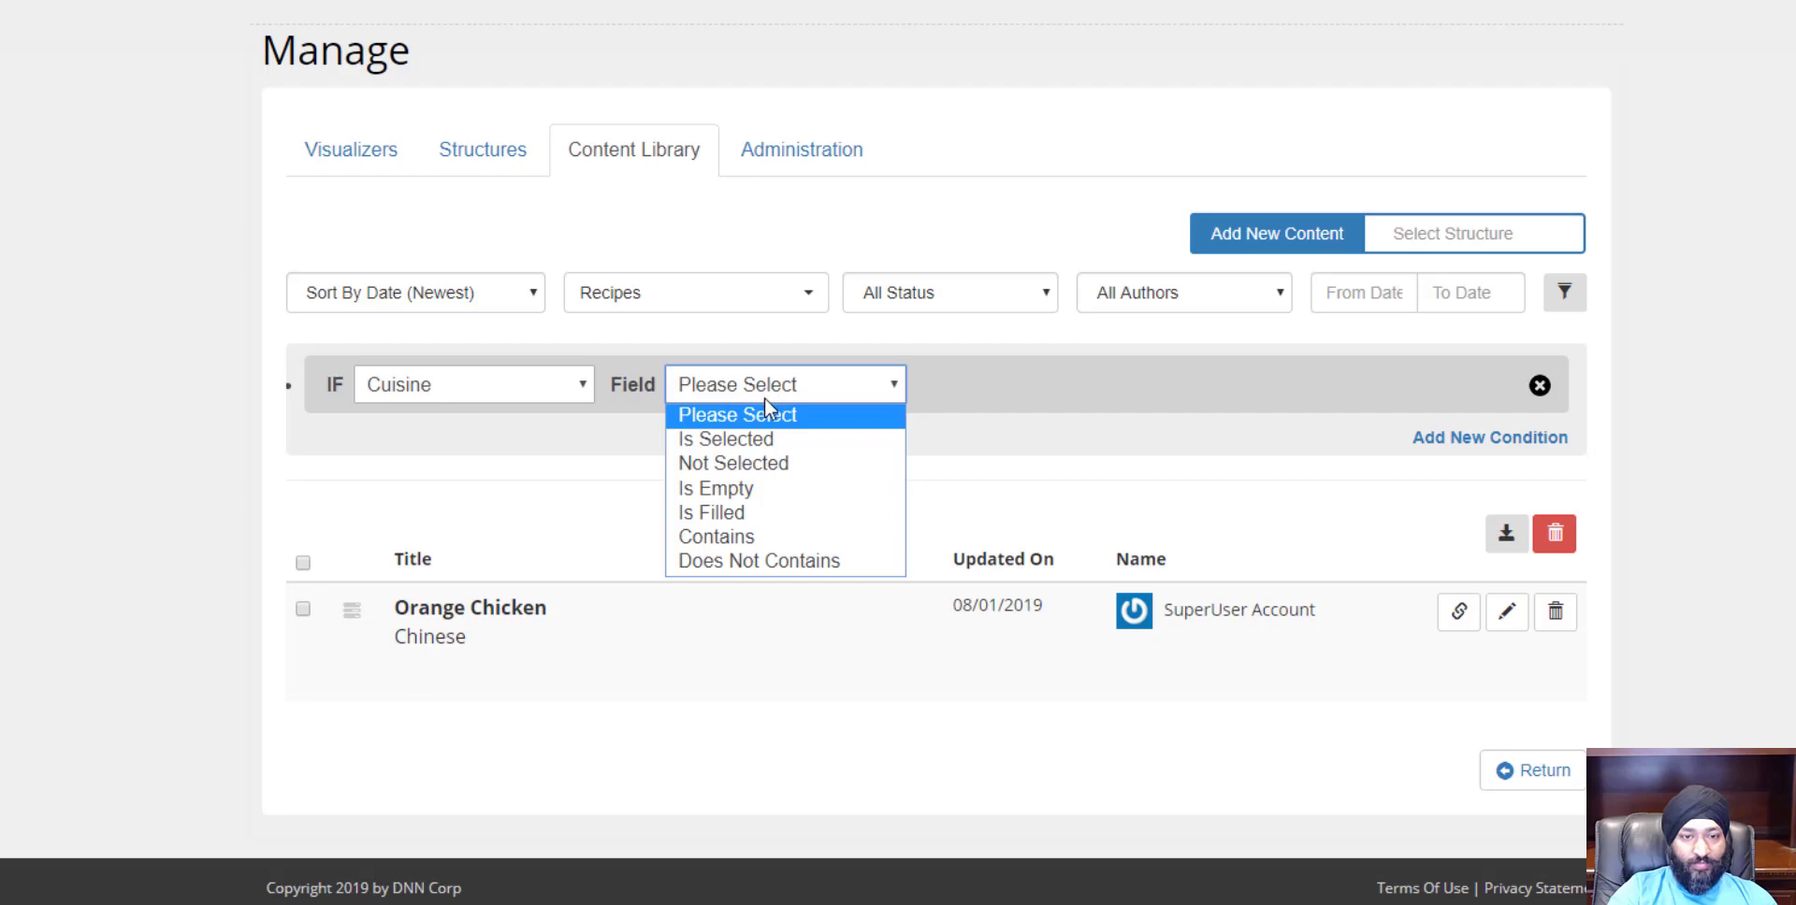
{"action": "left_click", "coordinate": [767, 439]}
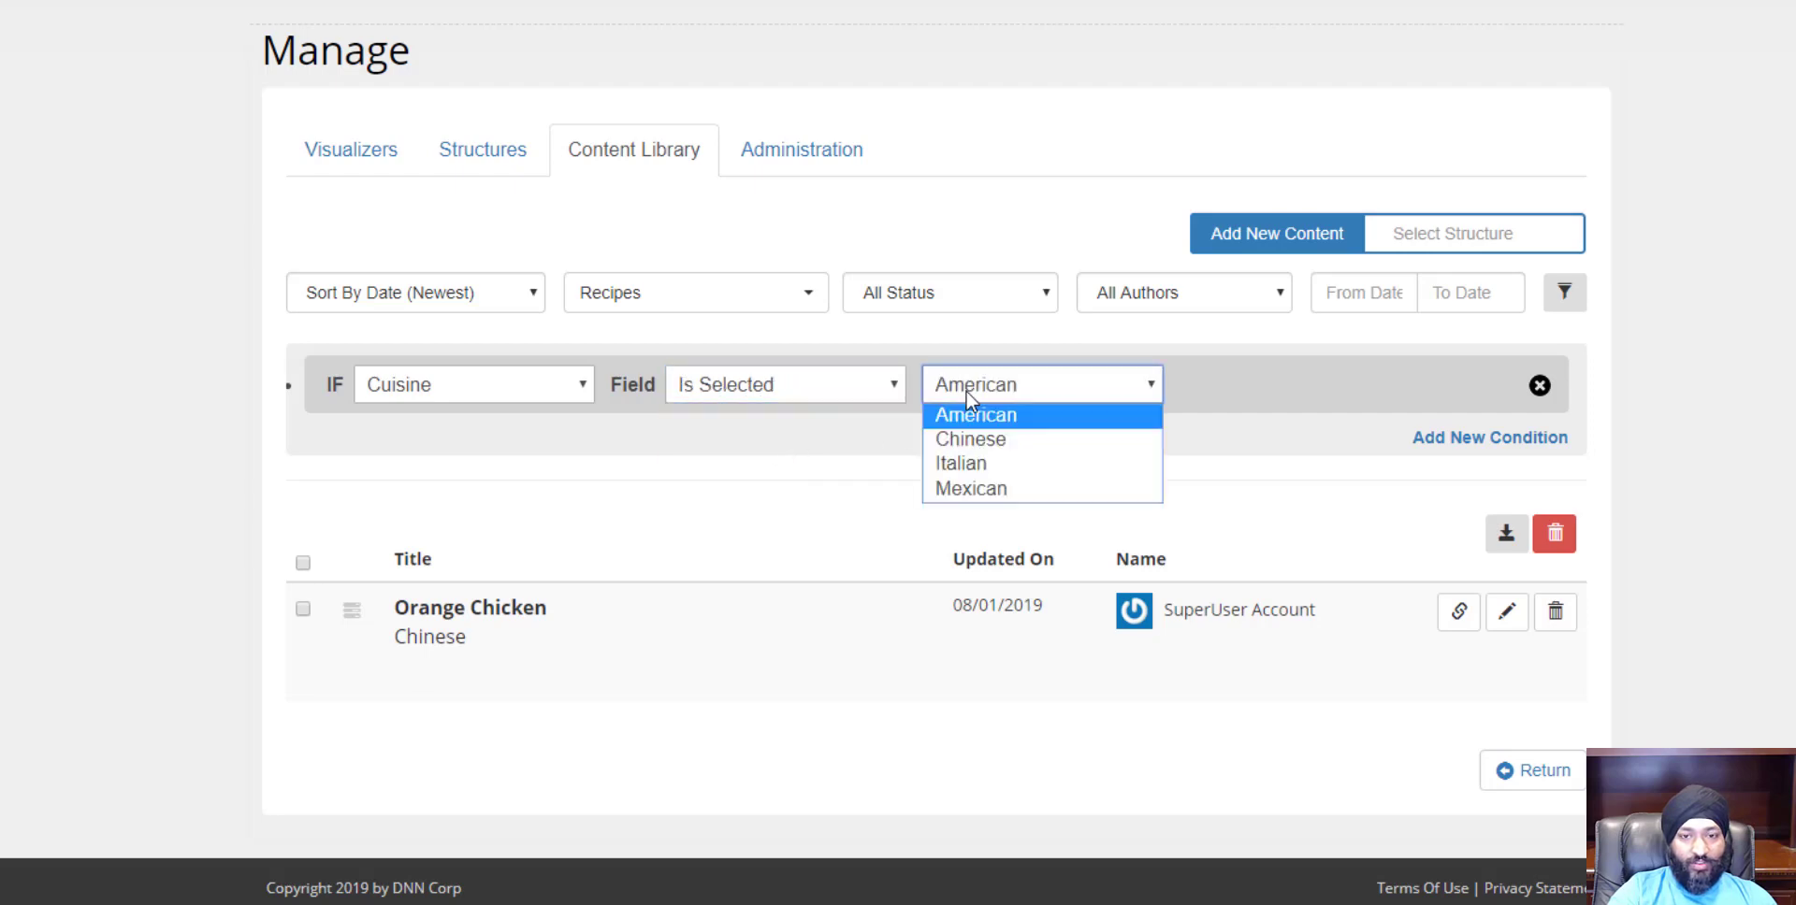
{"action": "left_click", "coordinate": [973, 447]}
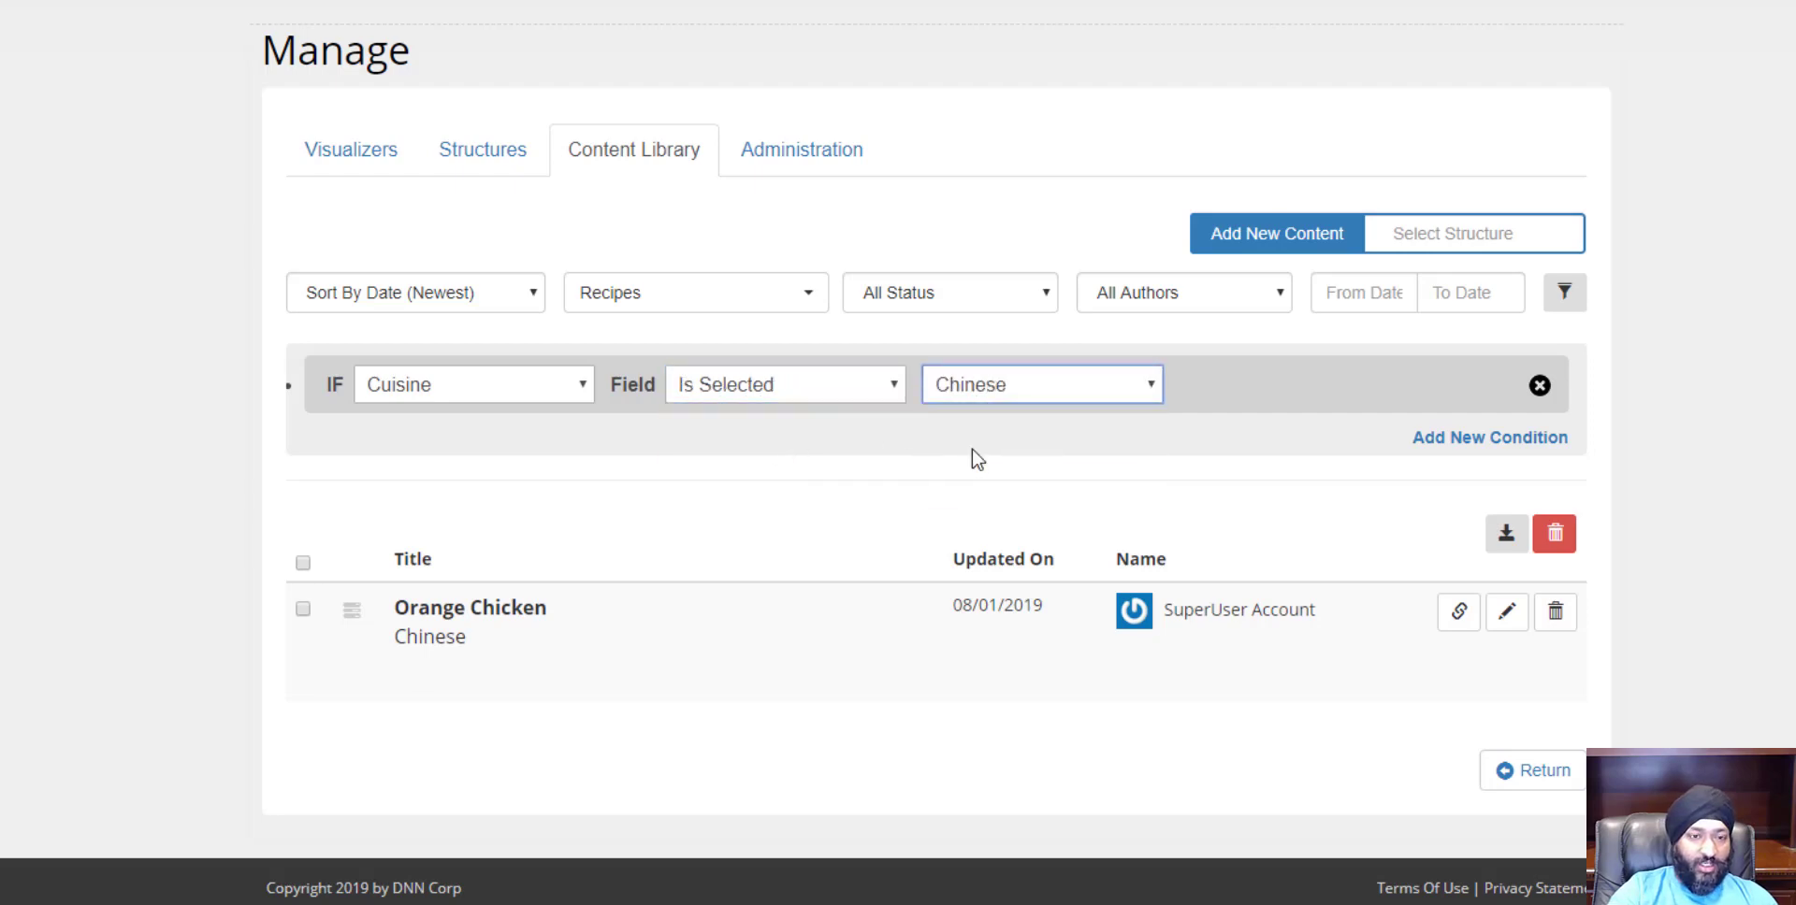
Try American as the cuisine condition's value, and switch it back to Chinese.
{"action": "left_click", "coordinate": [981, 404]}
{"action": "left_click", "coordinate": [981, 419]}
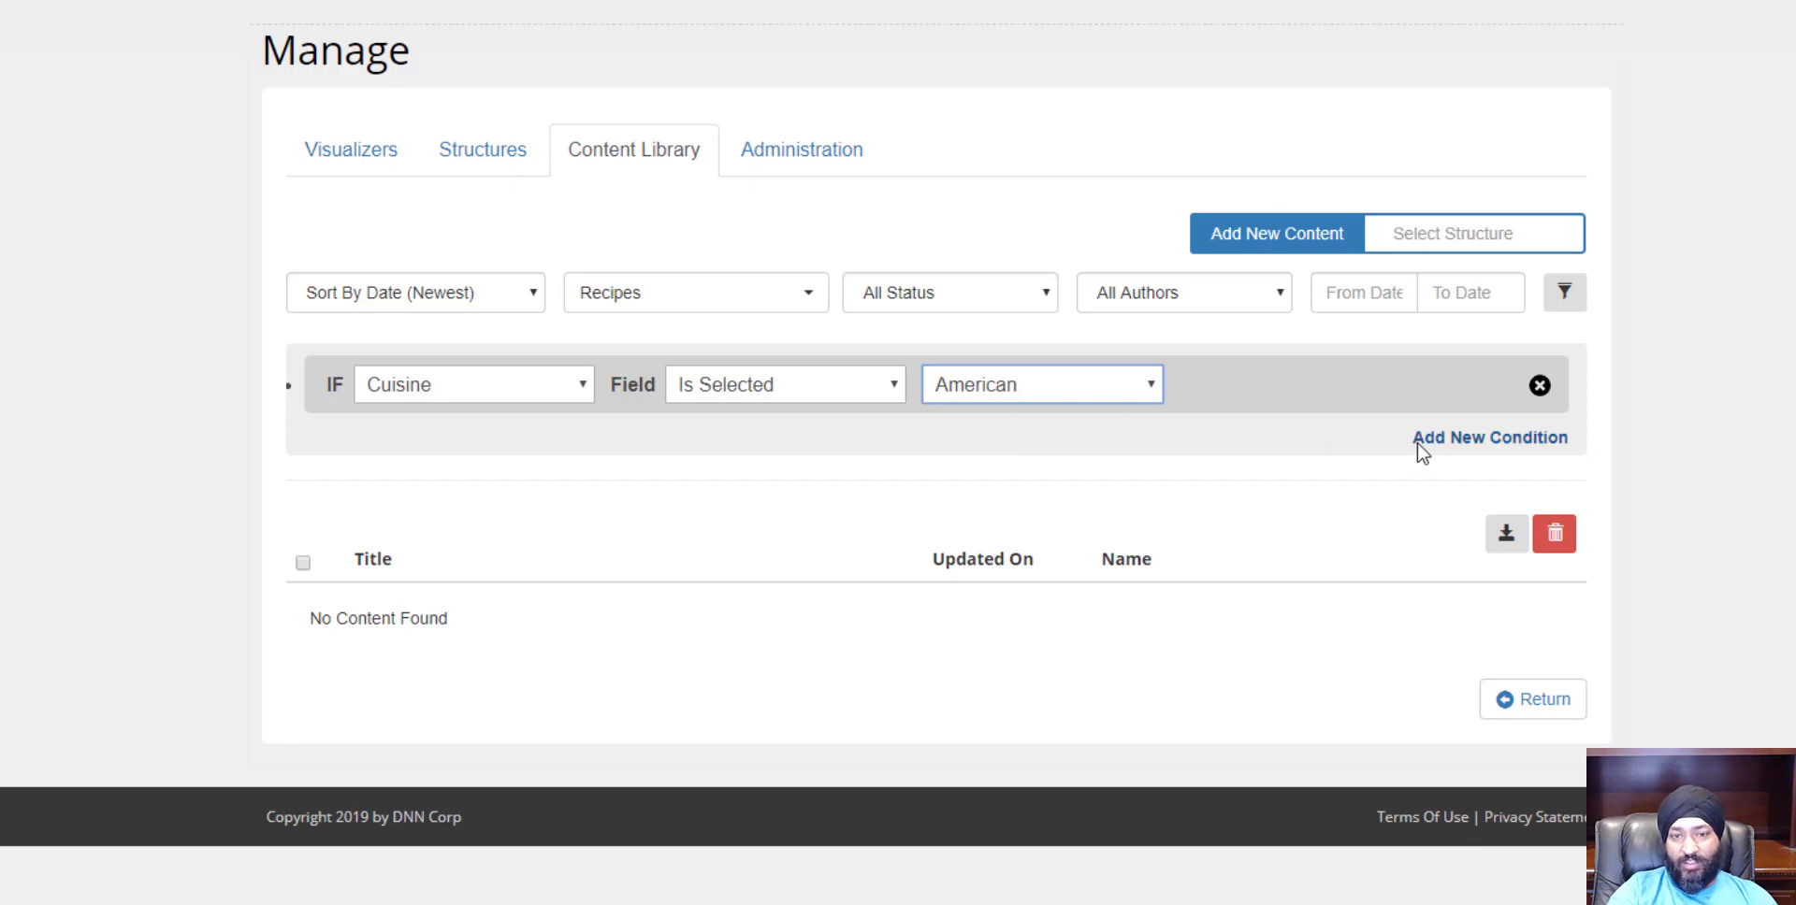
{"action": "left_click", "coordinate": [1085, 396]}
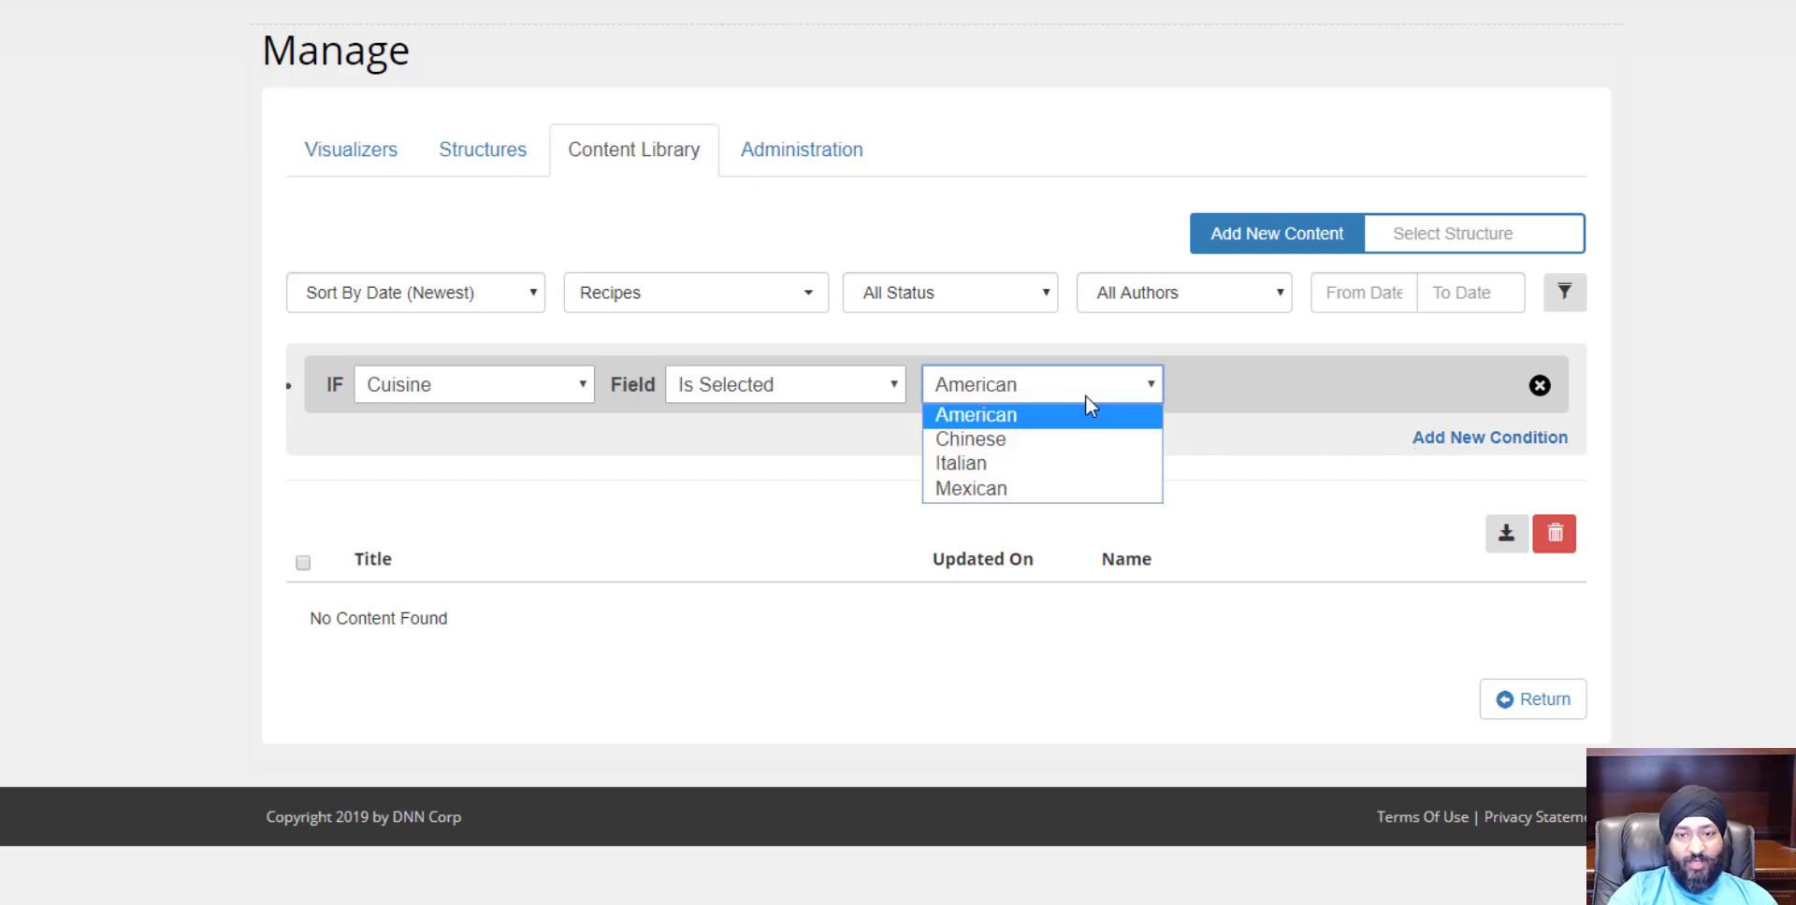
{"action": "left_click", "coordinate": [1078, 442]}
Add a second filter condition of Meal Type, Is Selected, Breakfast and require All of the rules to match.
{"action": "left_click", "coordinate": [1487, 439]}
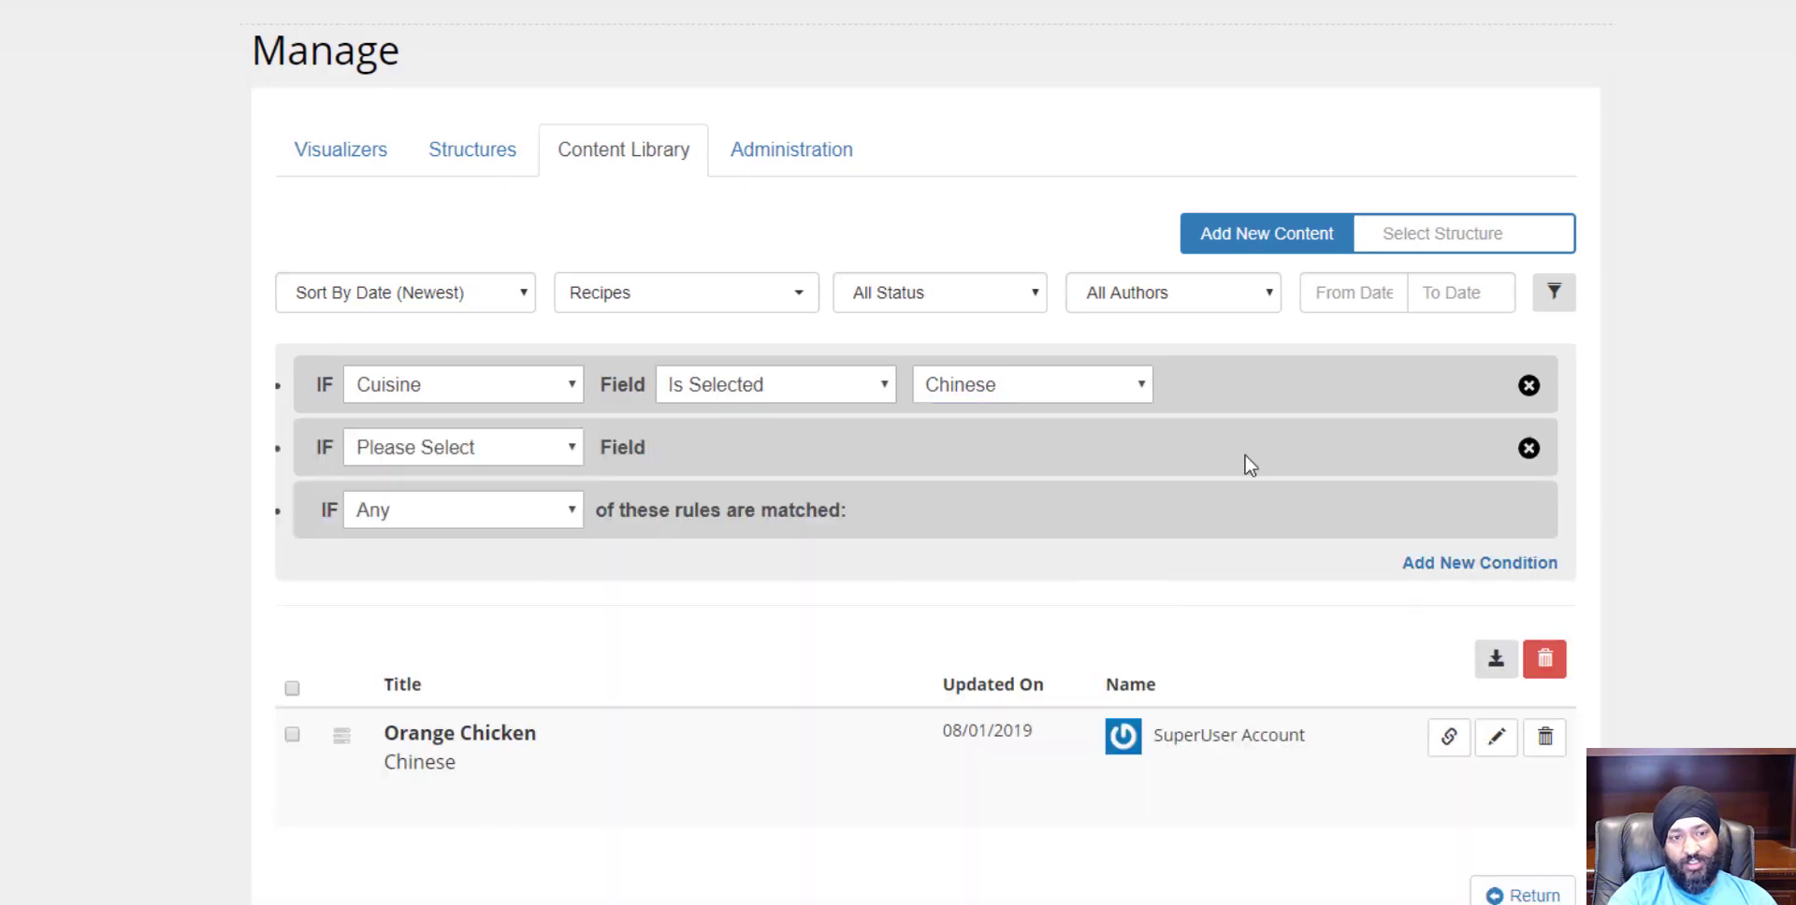
{"action": "left_click", "coordinate": [513, 458]}
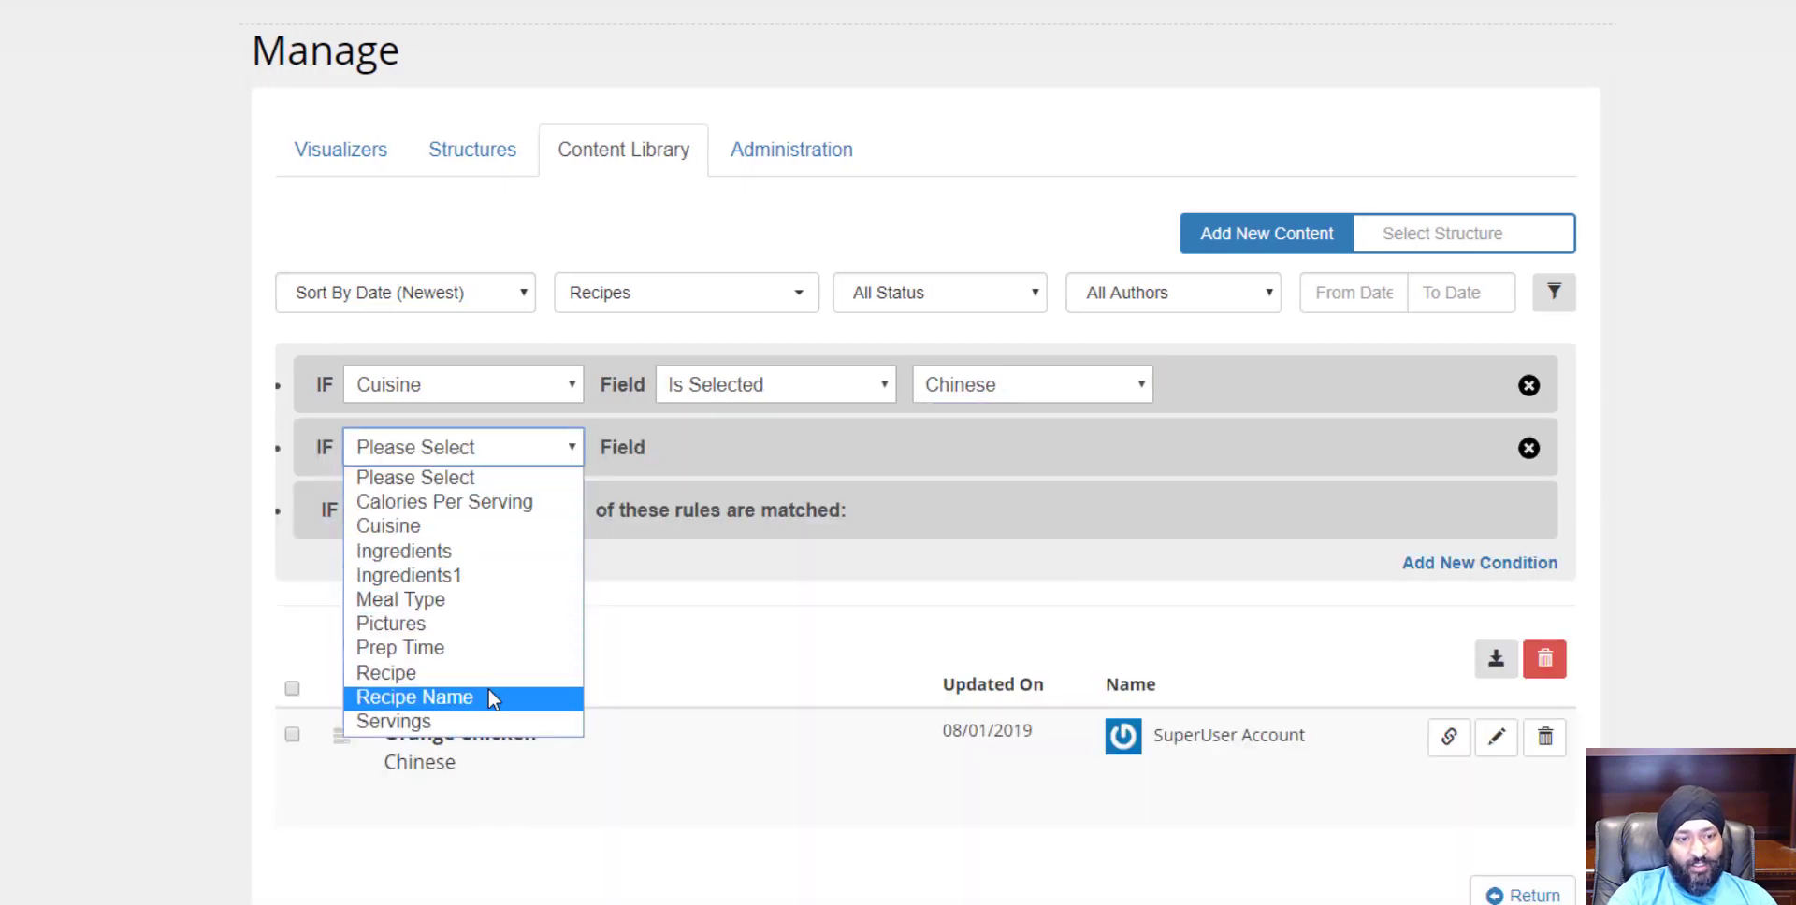
{"action": "left_click", "coordinate": [468, 599]}
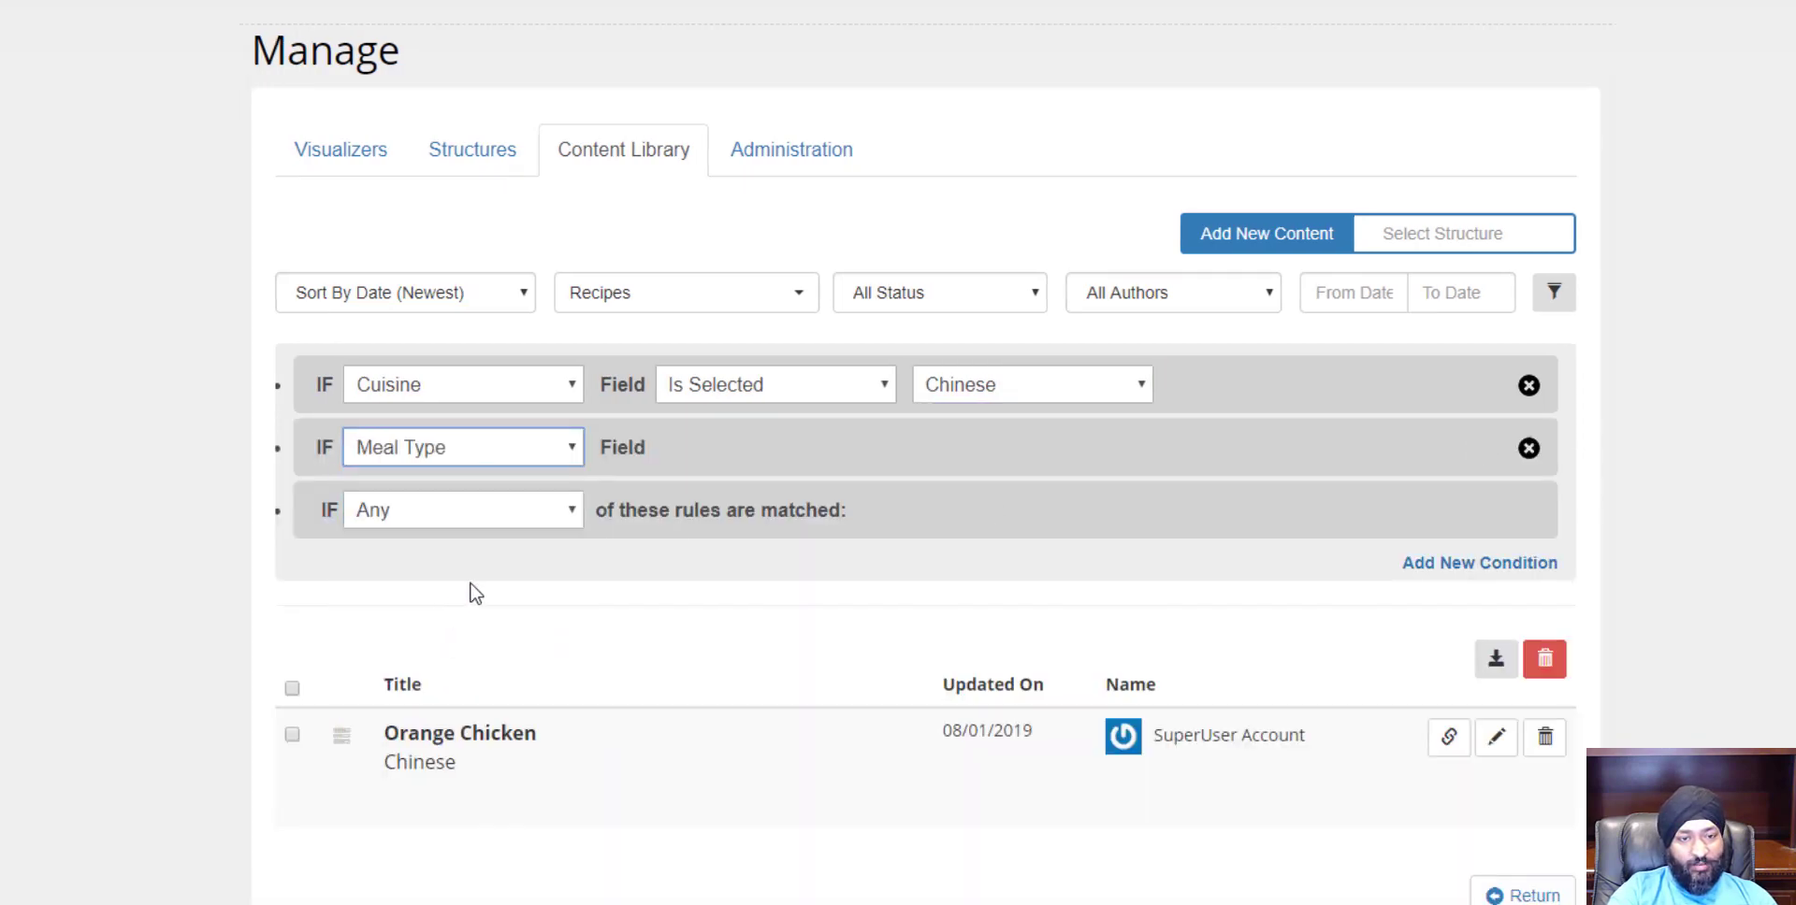
{"action": "left_click", "coordinate": [739, 451]}
{"action": "left_click", "coordinate": [742, 504]}
{"action": "left_click", "coordinate": [973, 459]}
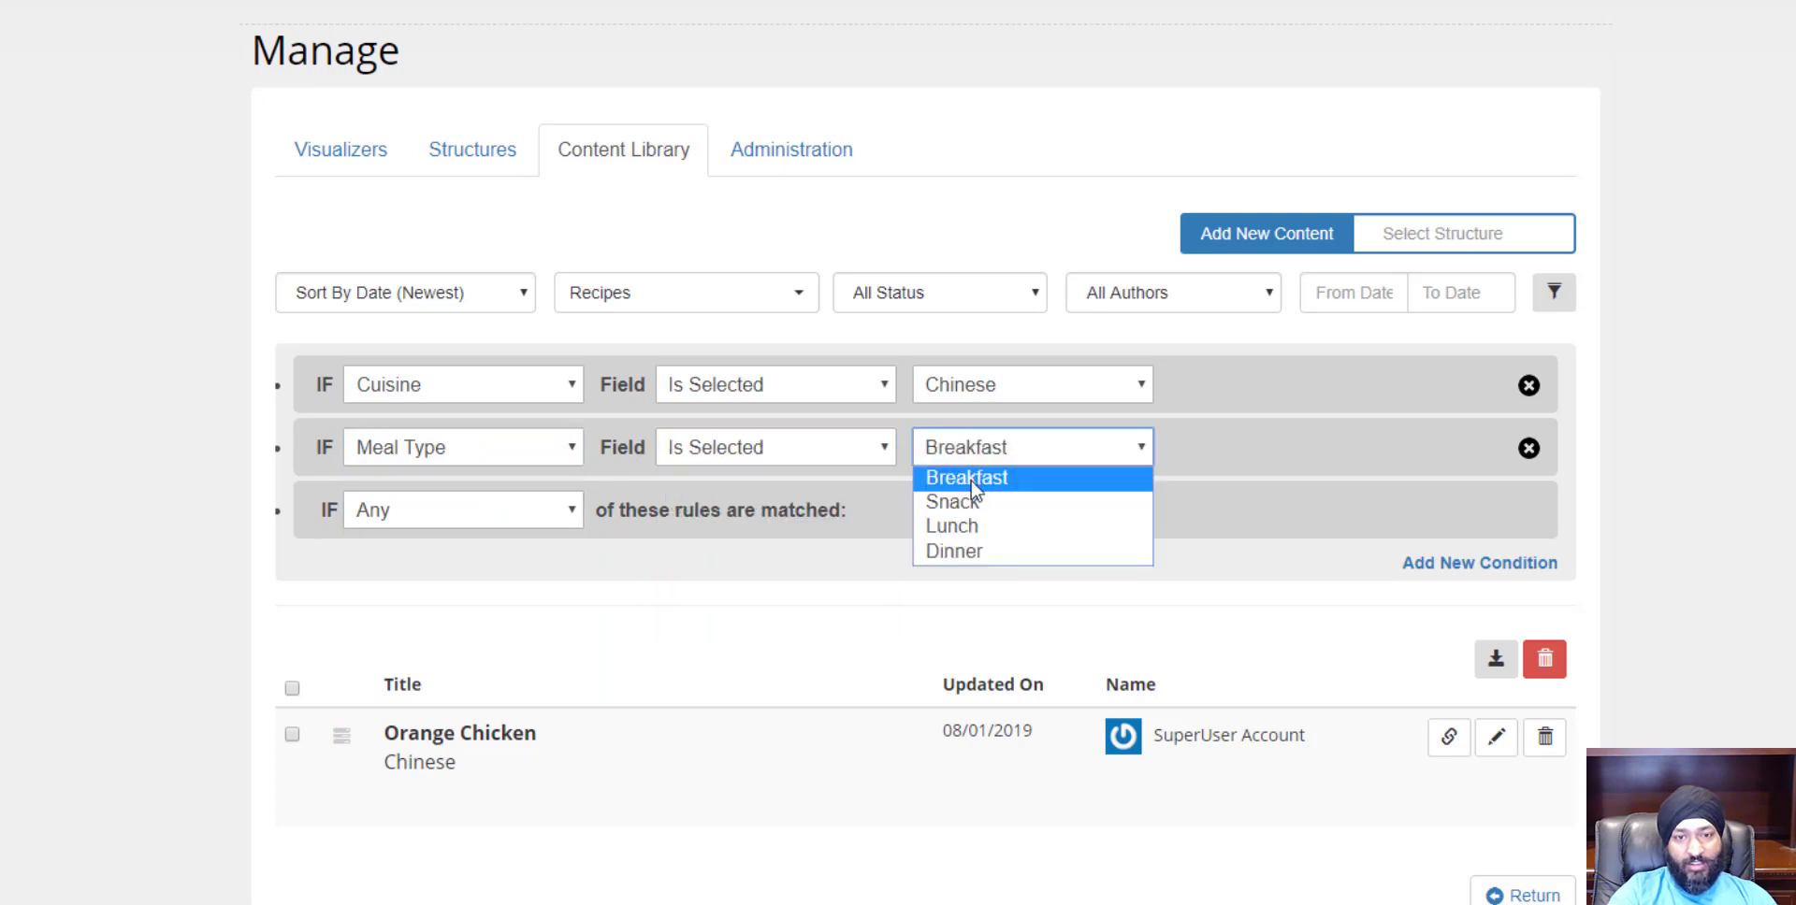
{"action": "left_click", "coordinate": [973, 486]}
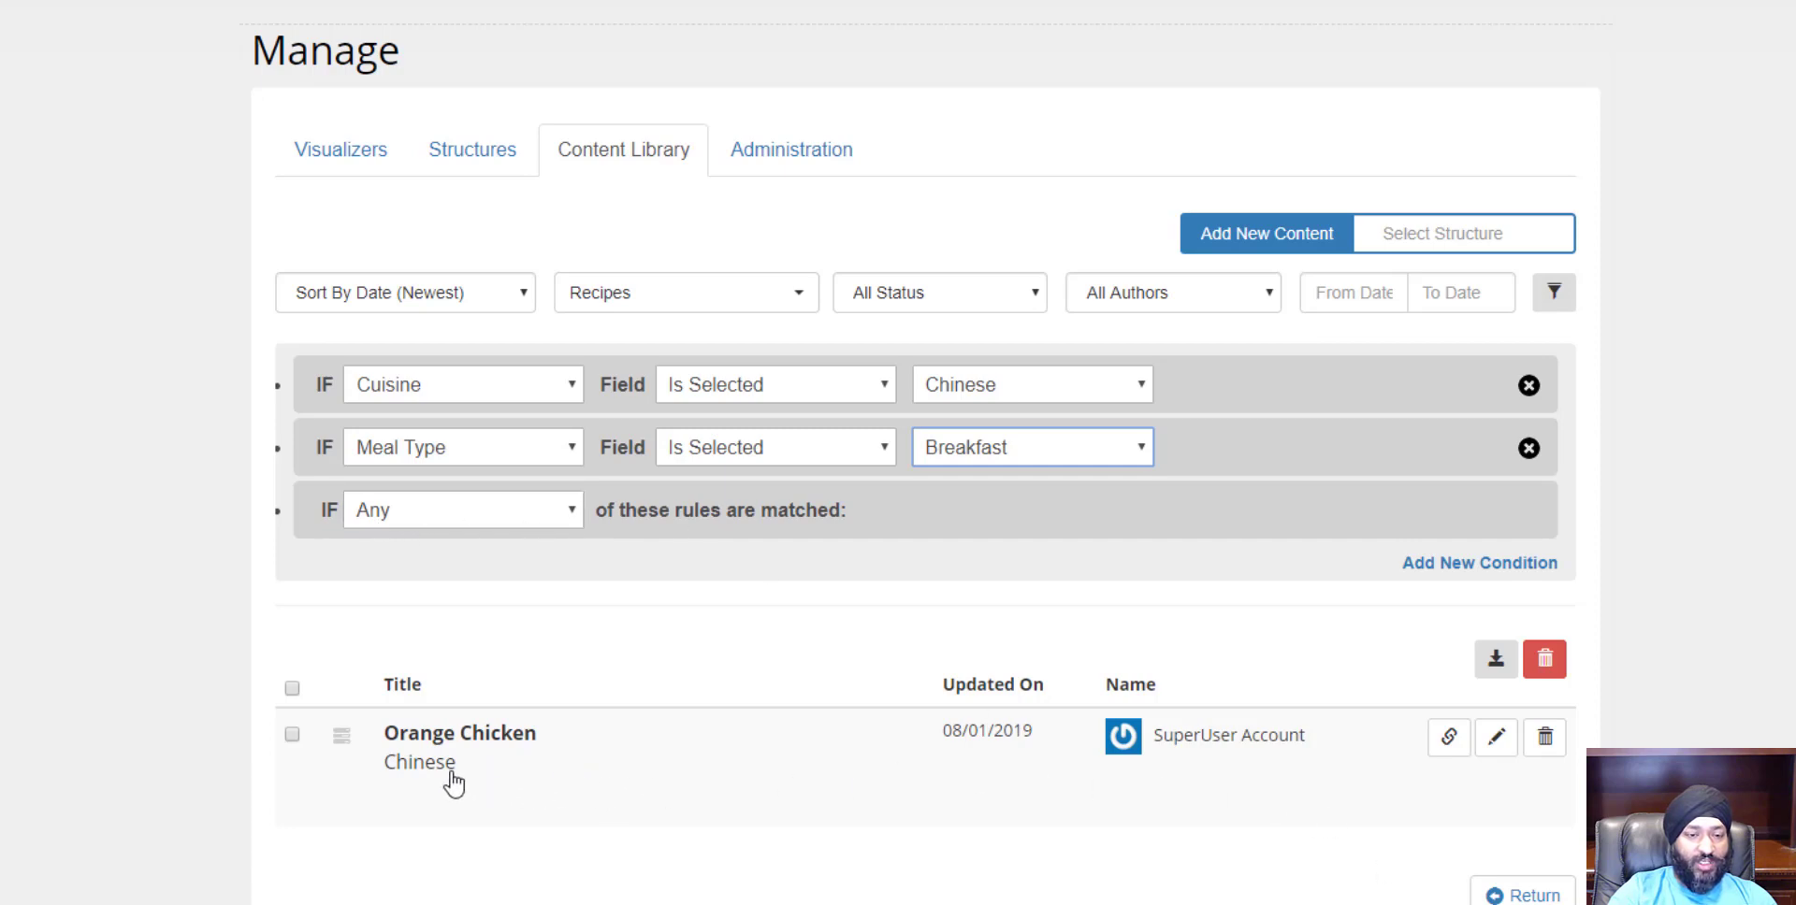
{"action": "left_click", "coordinate": [446, 514]}
{"action": "left_click", "coordinate": [440, 567]}
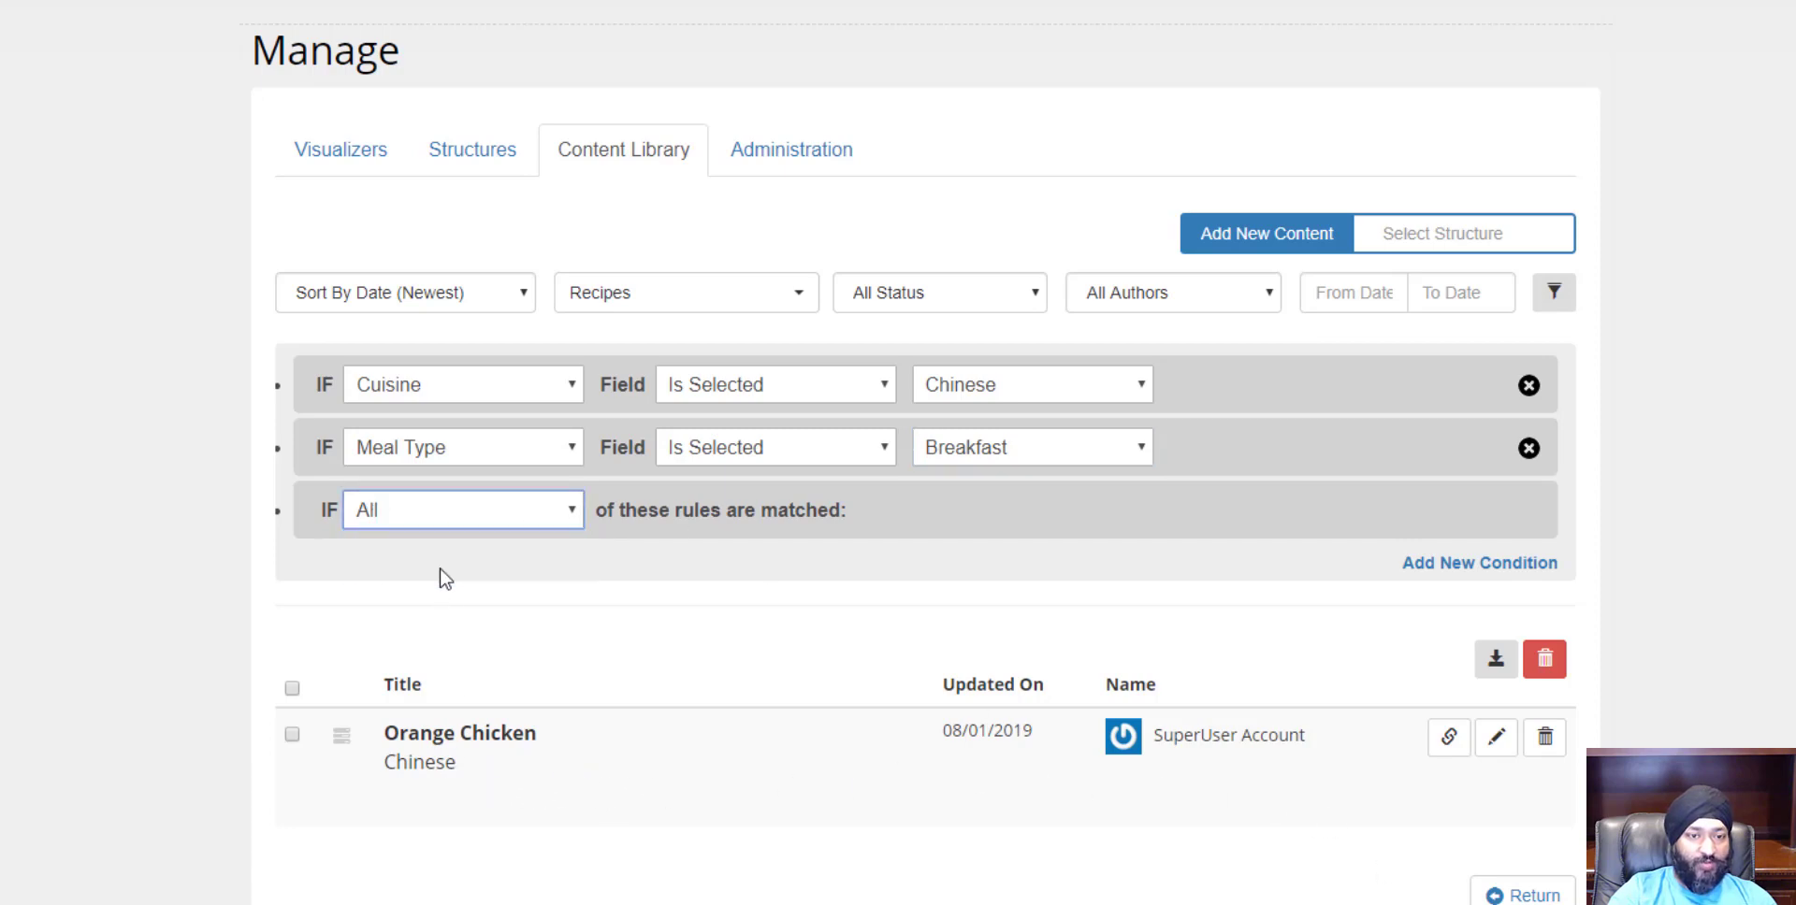